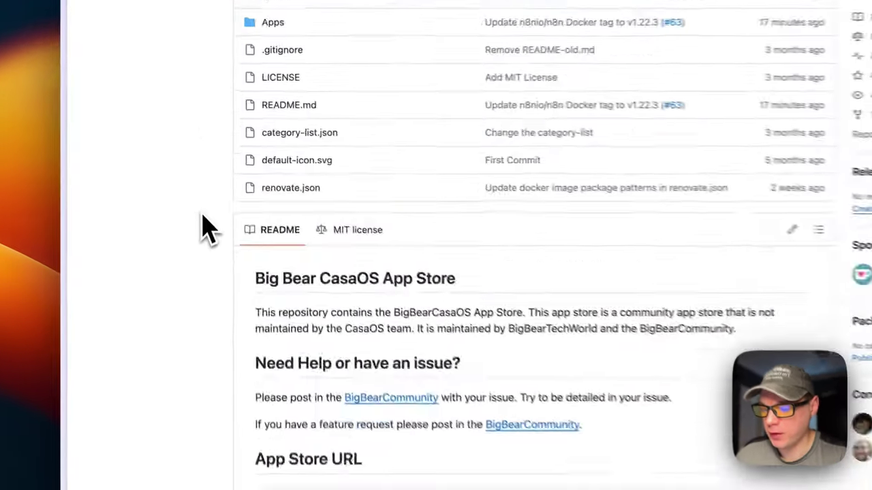
# Review the Big Bear CasaOS App Store README, including the Vikunja entry in the app table and the note on custom app store support
pyautogui.scroll(-3, 213, 162)
pyautogui.scroll(3, 213, 162)
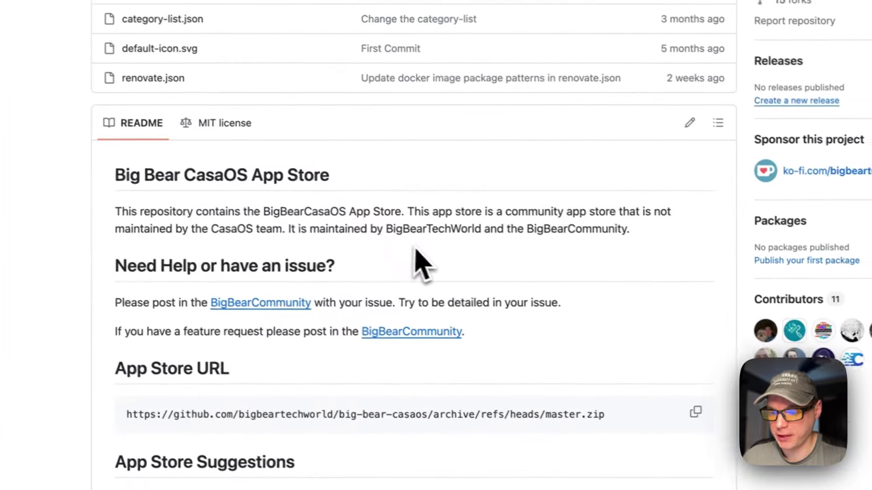
pyautogui.scroll(-5, 535, 278)
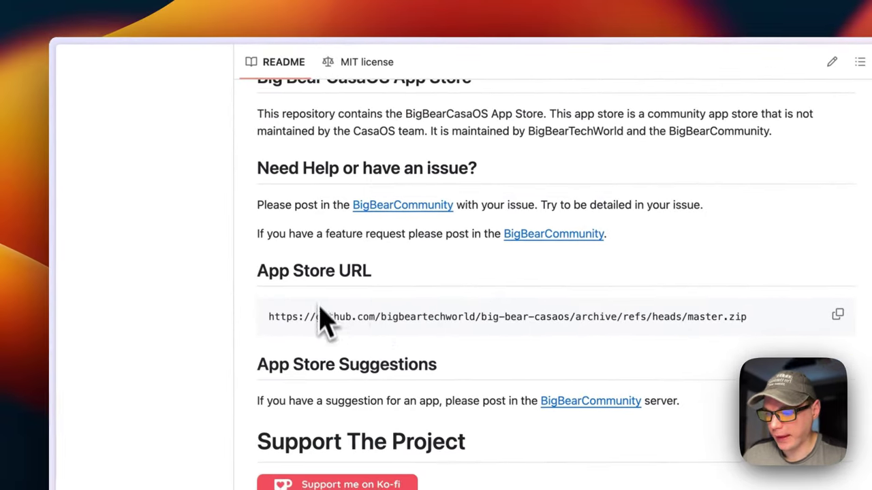
pyautogui.scroll(-12, 426, 354)
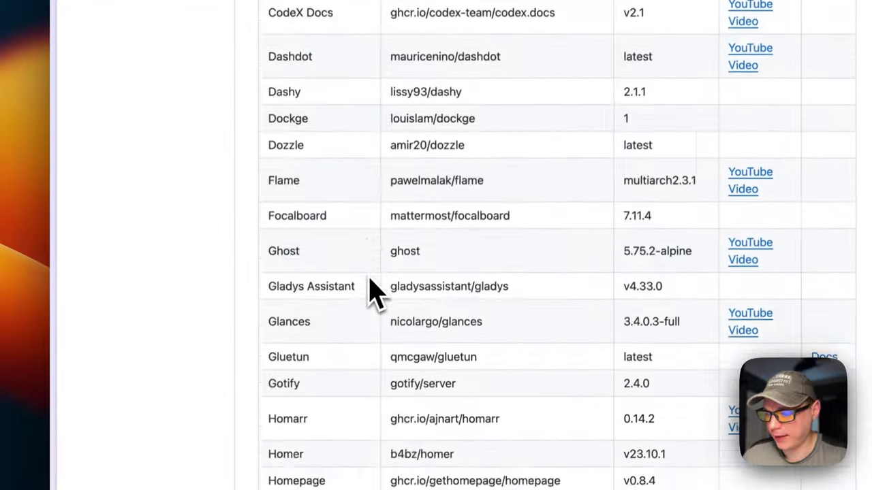
pyautogui.scroll(-15, 373, 290)
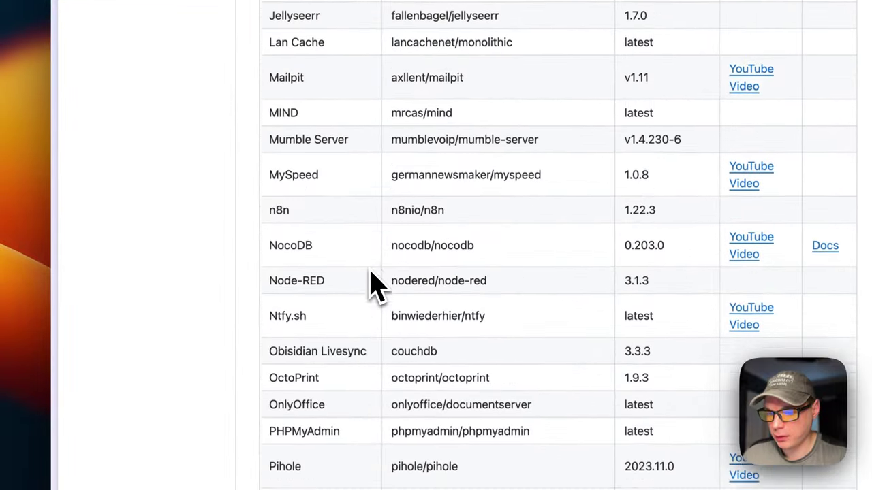
pyautogui.scroll(-6, 368, 279)
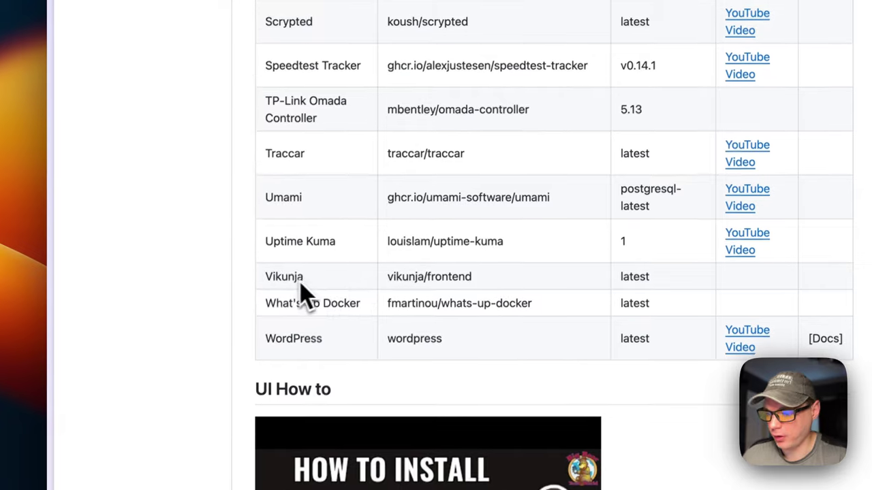
pyautogui.doubleClick(289, 267)
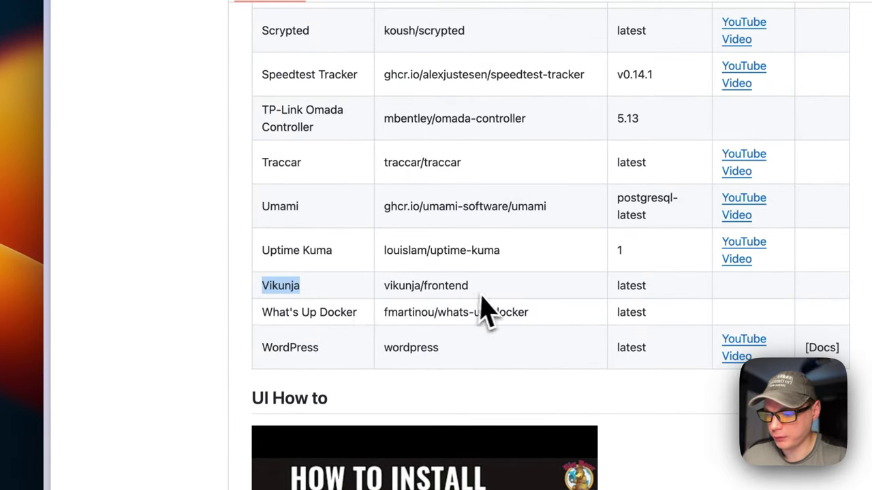
pyautogui.scroll(-5, 485, 310)
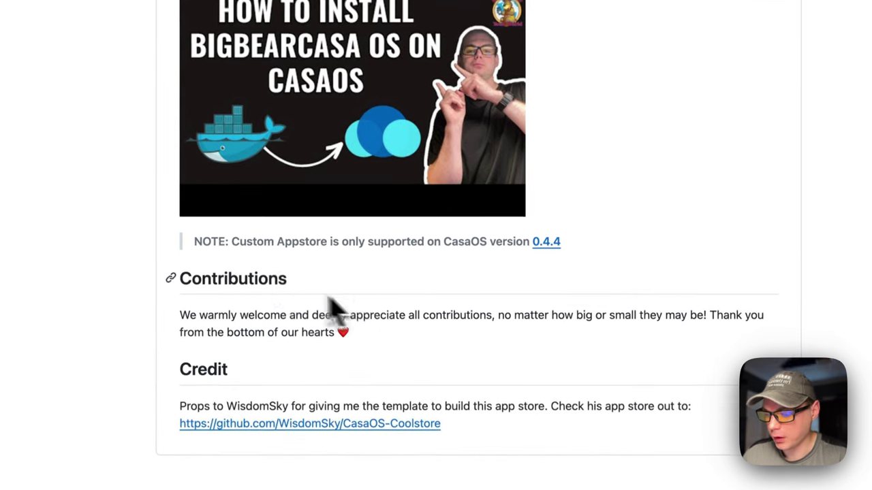
pyautogui.moveTo(232, 235); pyautogui.dragTo(385, 237)
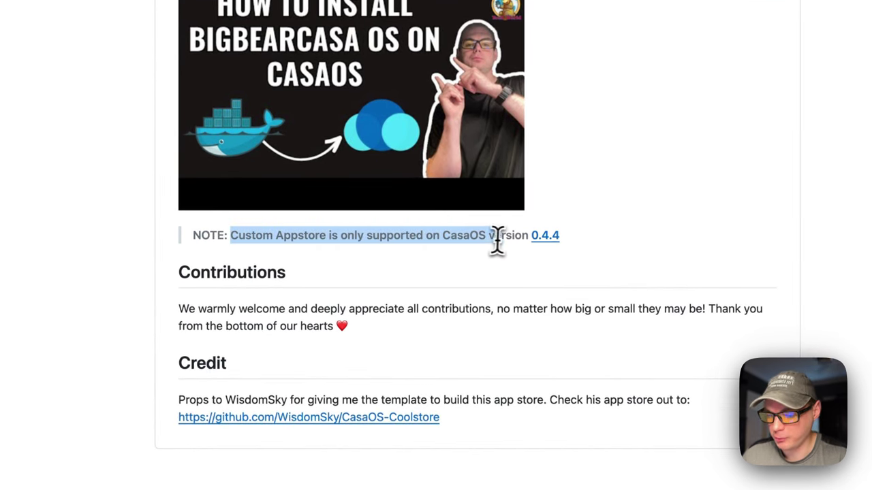
pyautogui.click(531, 248)
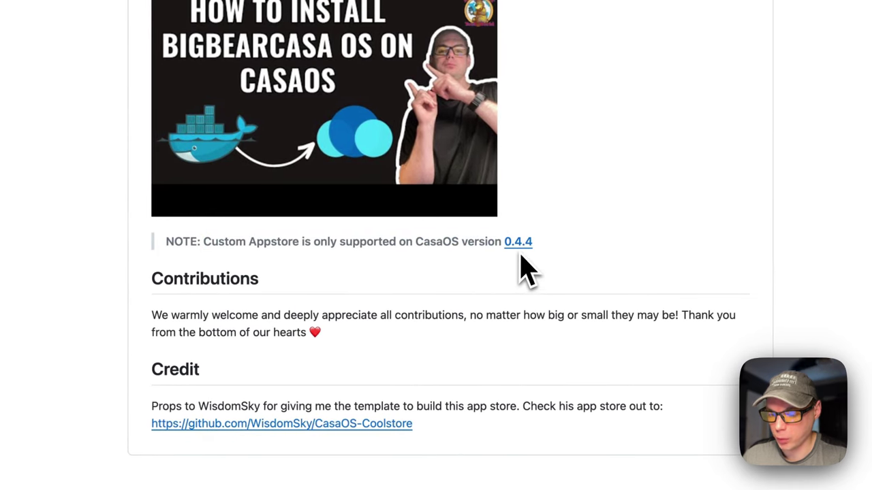
# Copy the App Store URL from the README and add it as a custom source in the CasaOS App Store
pyautogui.scroll(20, 438, 312)
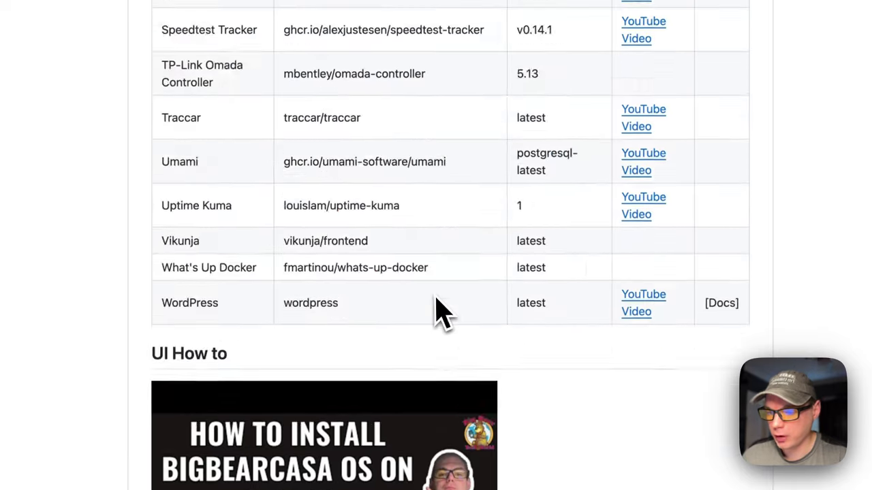
pyautogui.scroll(5, 435, 308)
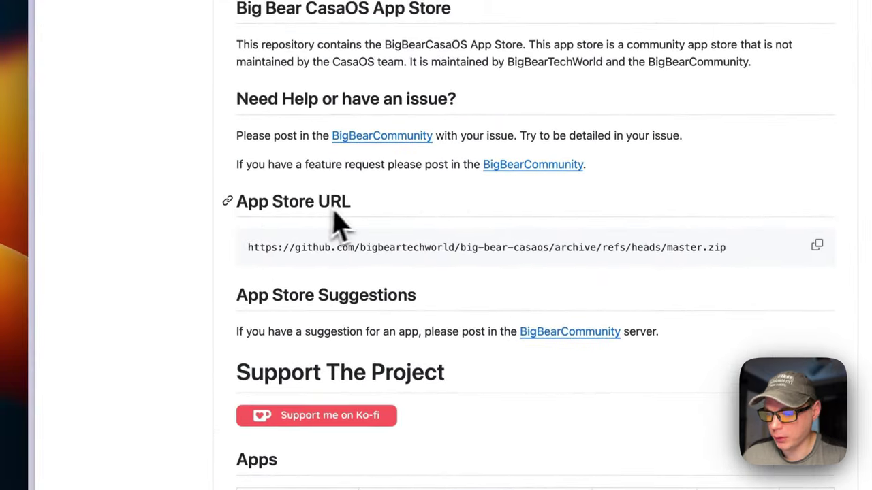
pyautogui.click(815, 243)
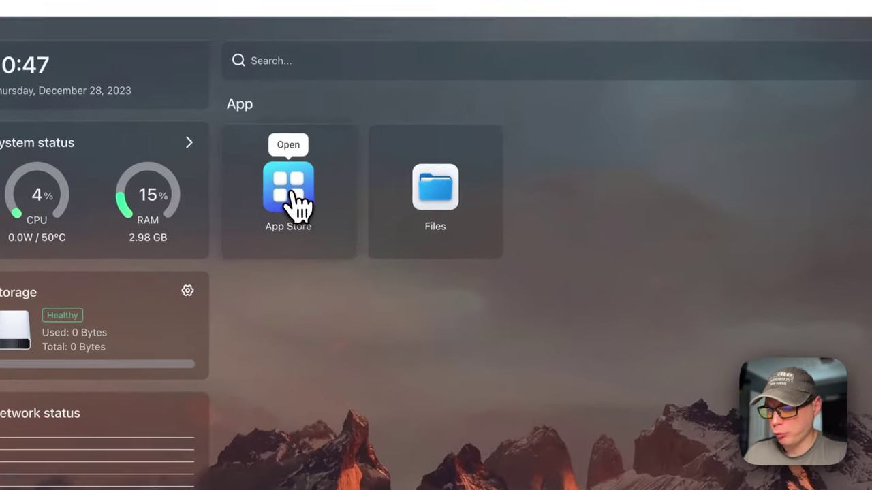
pyautogui.click(298, 204)
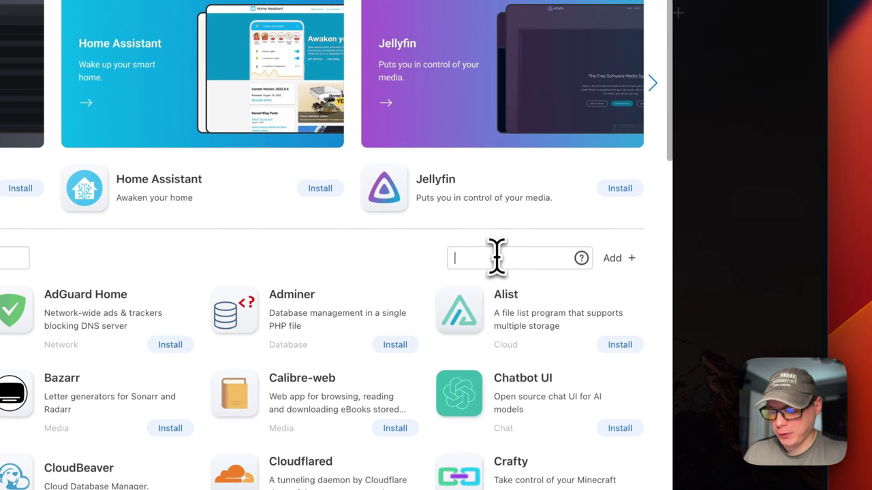
pyautogui.press('super+v')
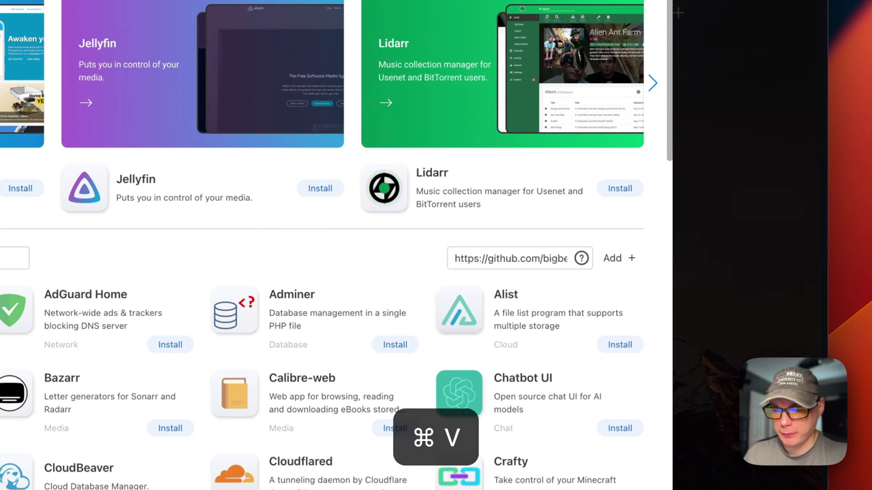
pyautogui.click(621, 260)
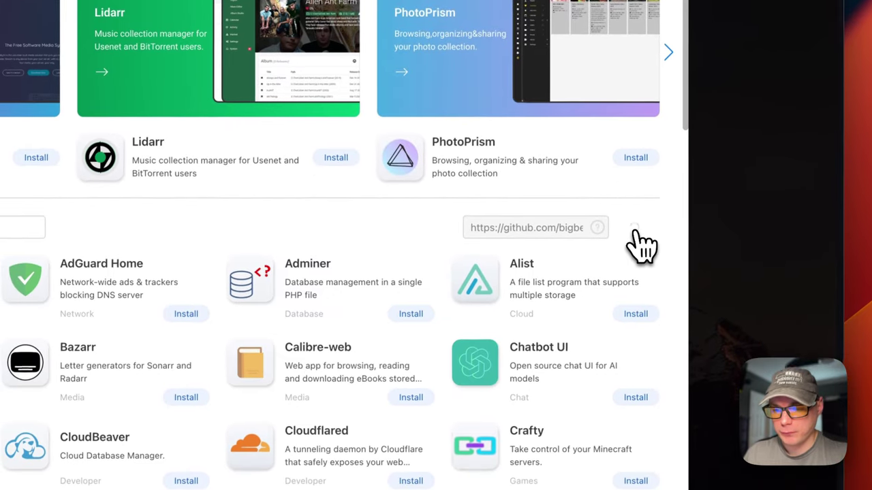
# Check the list of added app sources, reload the CasaOS dashboard and reopen the App Store
pyautogui.click(616, 228)
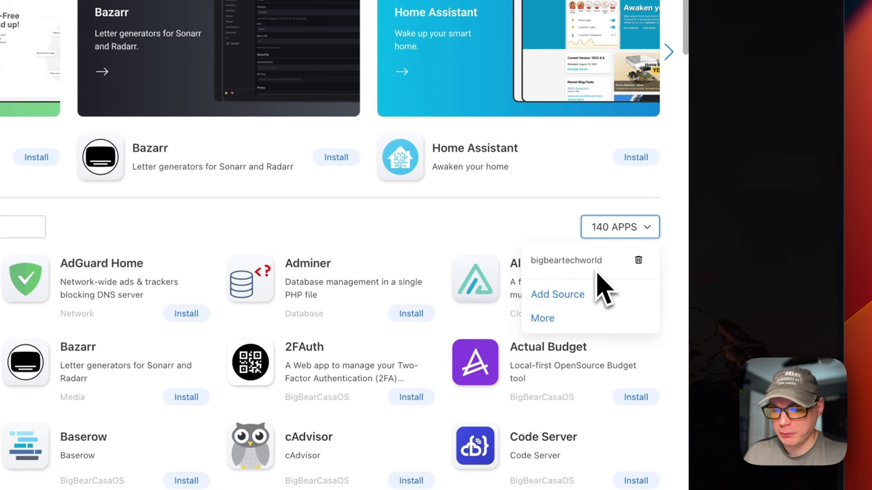
pyautogui.click(552, 295)
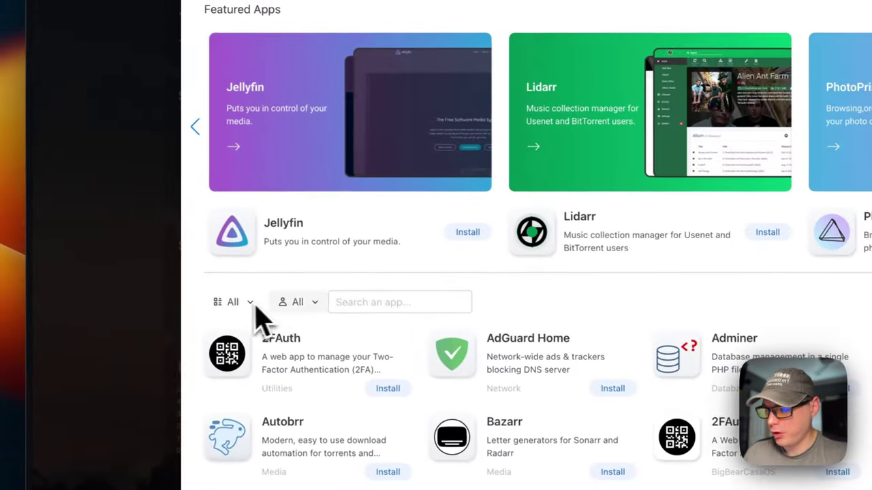
pyautogui.press('super+r')
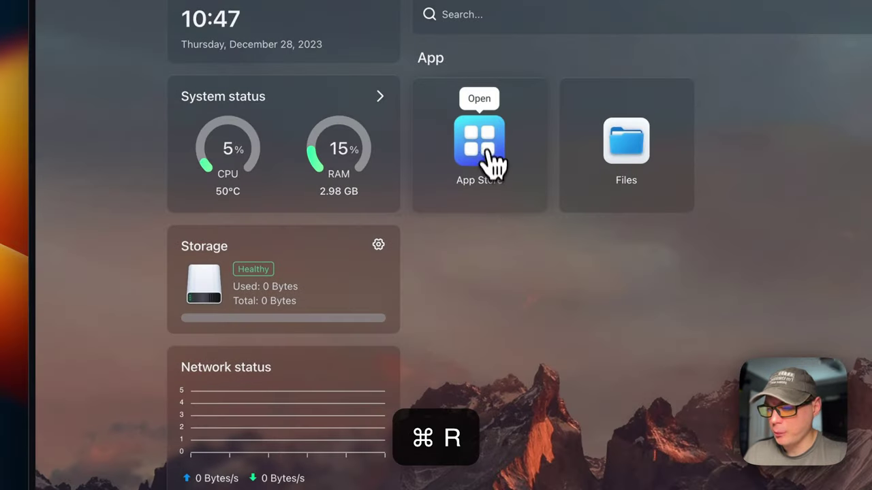
pyautogui.click(490, 190)
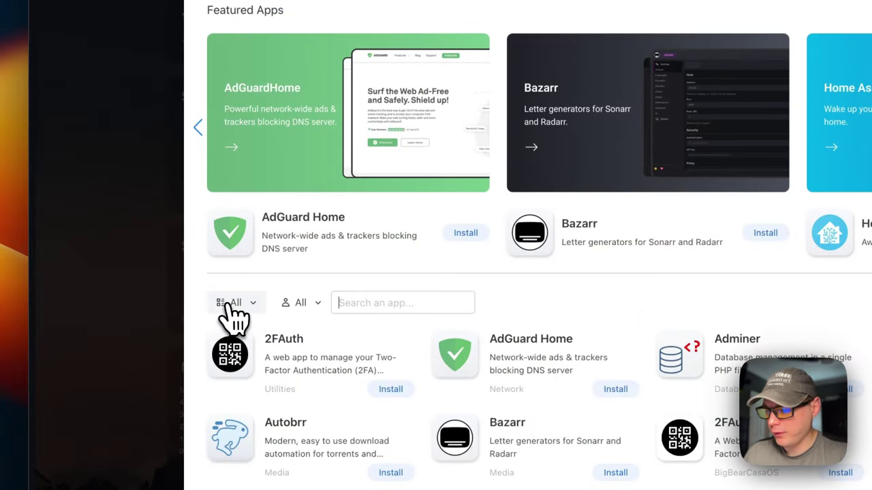
# Filter the app list to the BigBearCasaOS category and browse its apps
pyautogui.click(251, 310)
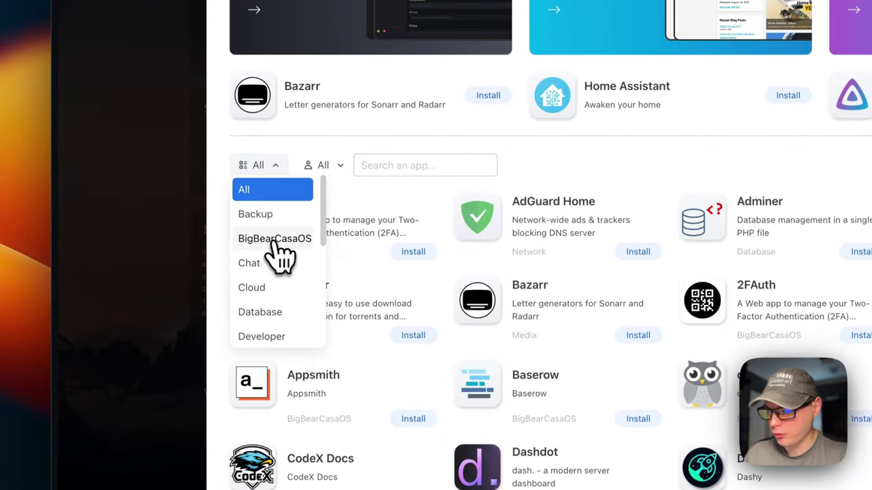
pyautogui.click(276, 240)
pyautogui.scroll(-15, 333, 286)
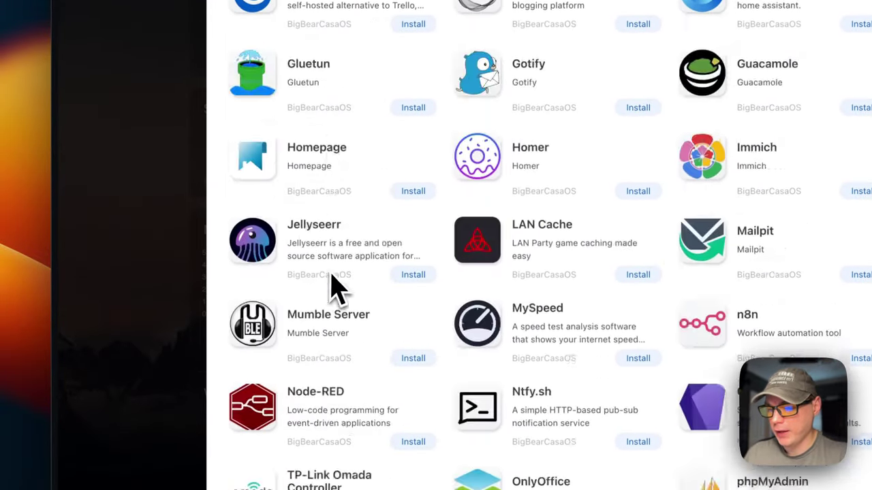
pyautogui.scroll(-3, 334, 286)
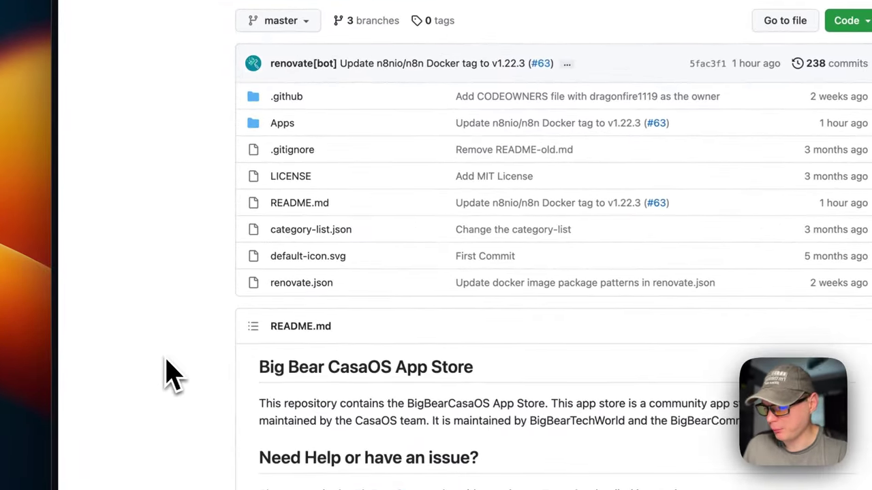
# Open the docker-compose.yml file in the Apps/vikunja folder of the big-bear-casaos repository on GitHub
pyautogui.click(282, 124)
pyautogui.scroll(-15, 379, 288)
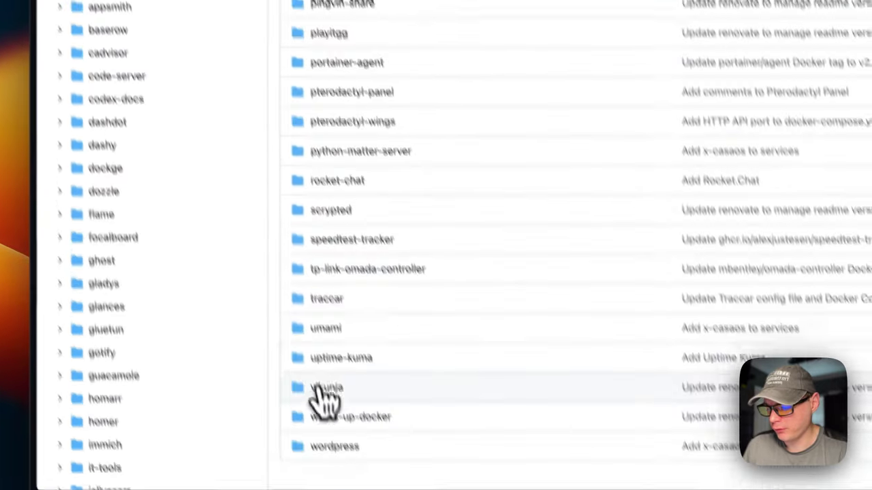
pyautogui.click(320, 388)
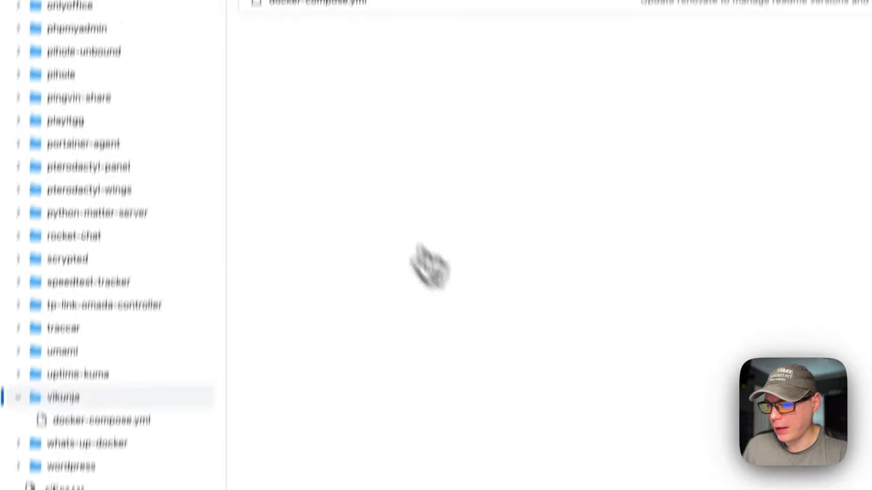
pyautogui.click(319, 3)
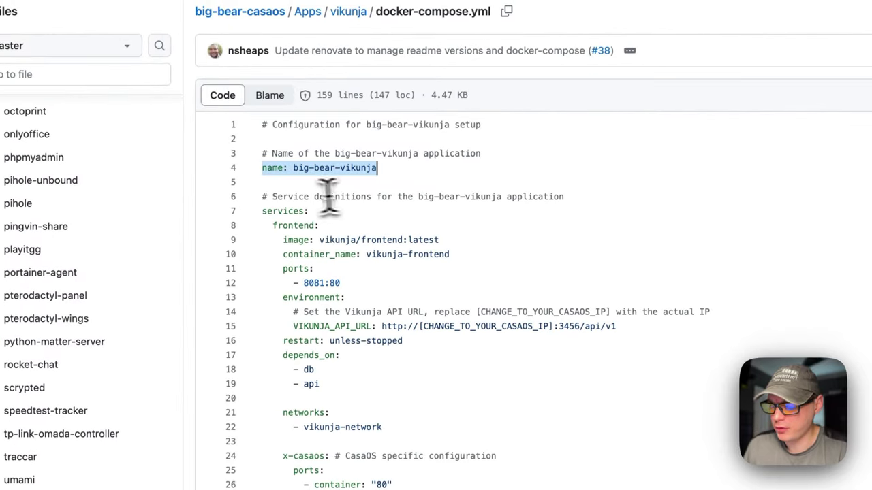
# Examine which services the Vikunja compose file defines, looking through the frontend, api and db sections
pyautogui.scroll(-2, 382, 184)
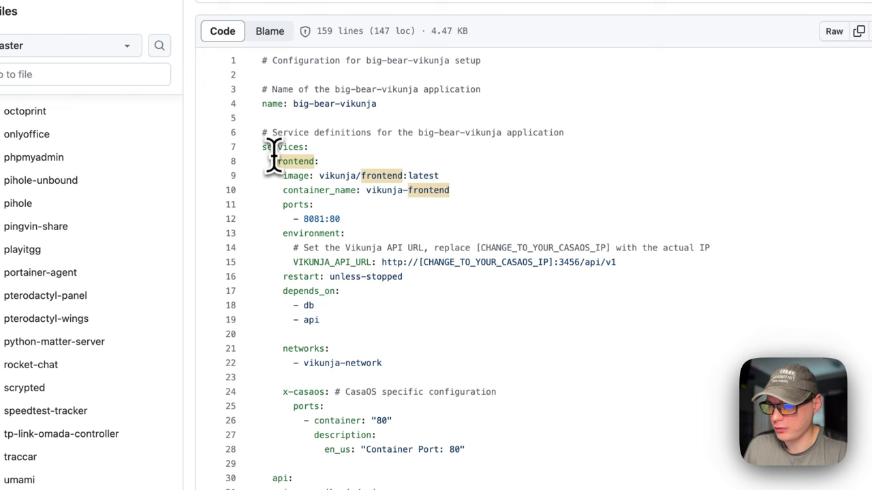
pyautogui.scroll(-5, 281, 163)
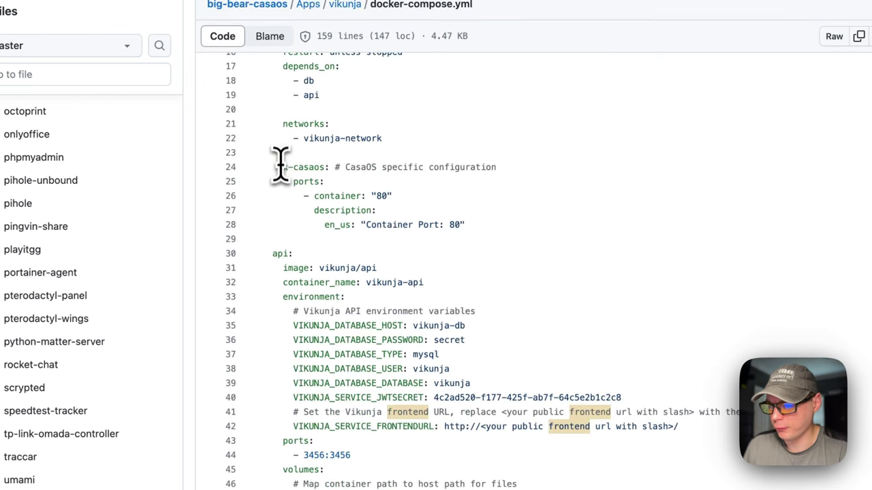
pyautogui.doubleClick(279, 253)
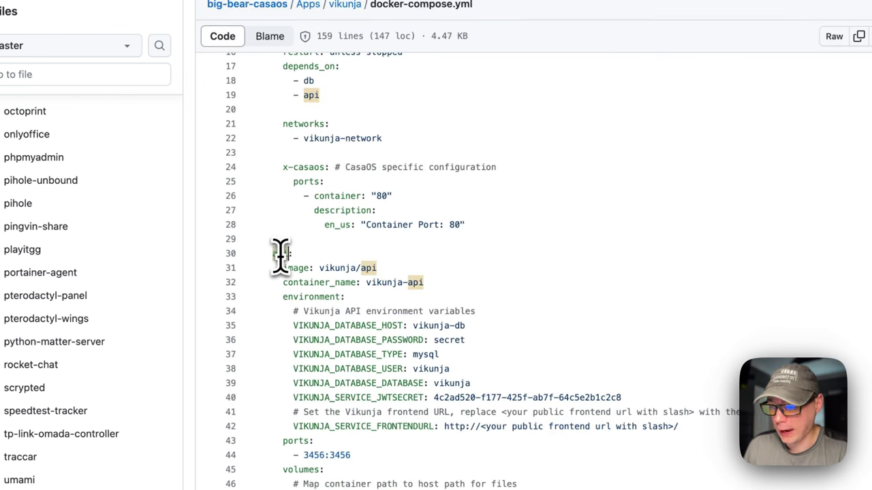
pyautogui.scroll(-15, 281, 253)
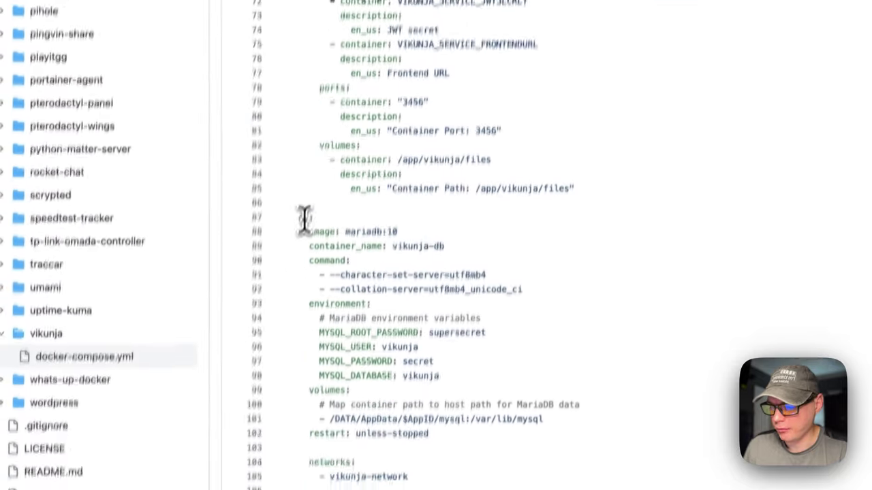
pyautogui.doubleClick(303, 218)
pyautogui.scroll(20, 349, 178)
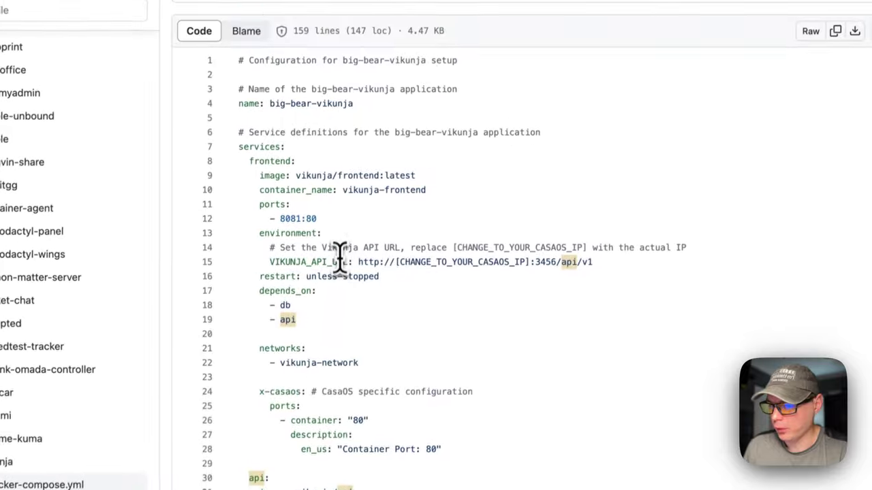
# Examine the frontend service's image, container name and port mapping in the compose file
pyautogui.moveTo(259, 175); pyautogui.dragTo(550, 172)
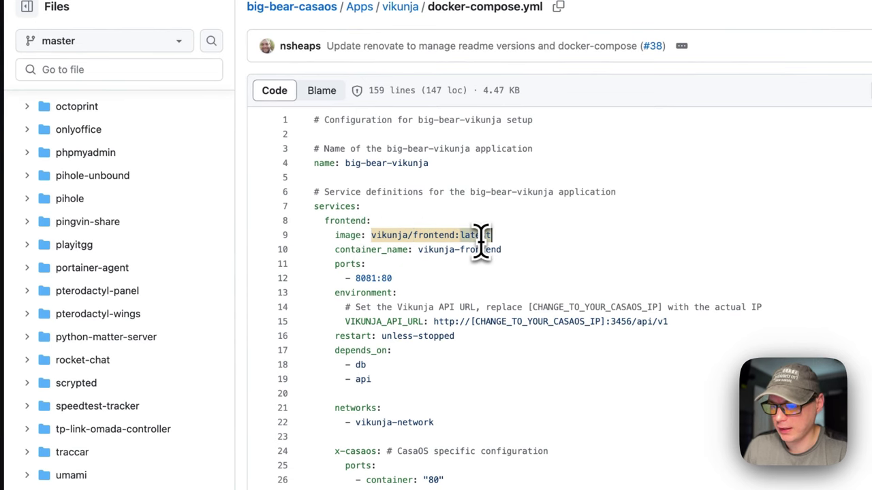
pyautogui.moveTo(501, 249); pyautogui.dragTo(418, 250)
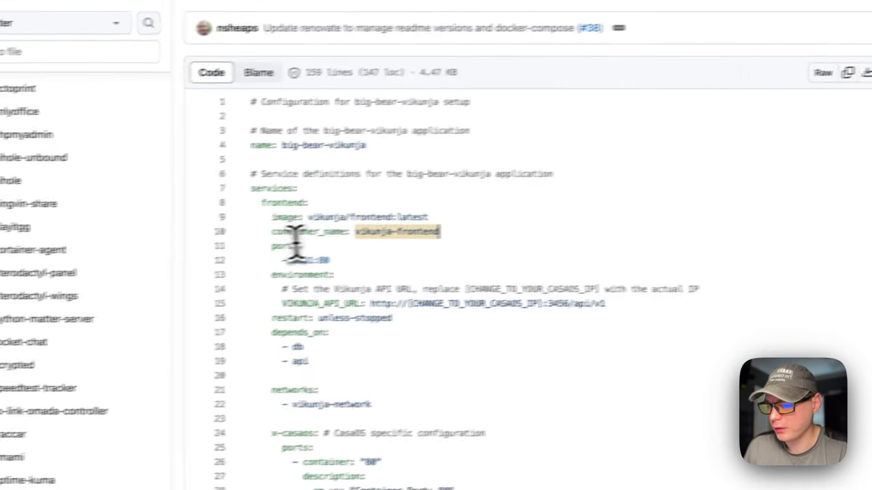
pyautogui.moveTo(225, 251); pyautogui.dragTo(312, 266)
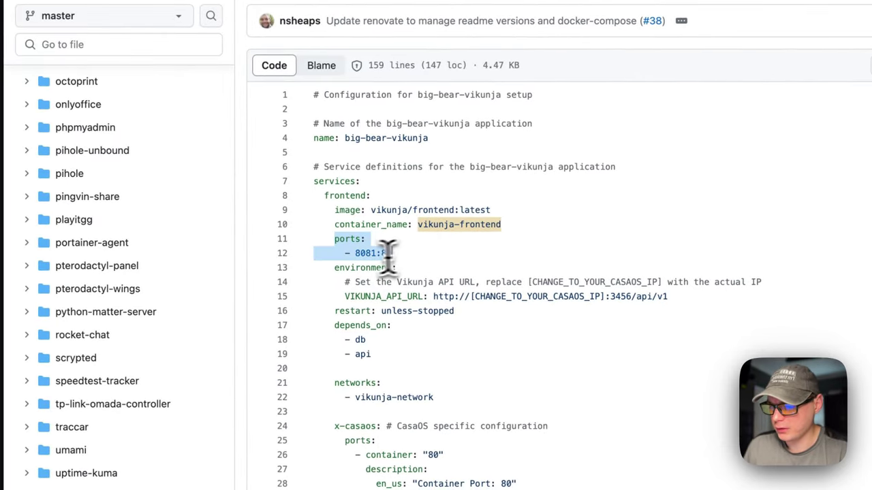
pyautogui.click(361, 239)
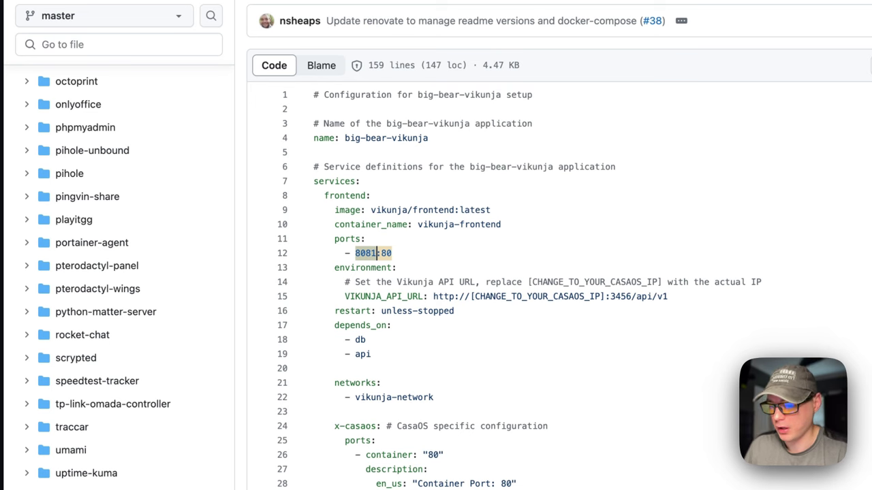
pyautogui.scroll(-1, 558, 273)
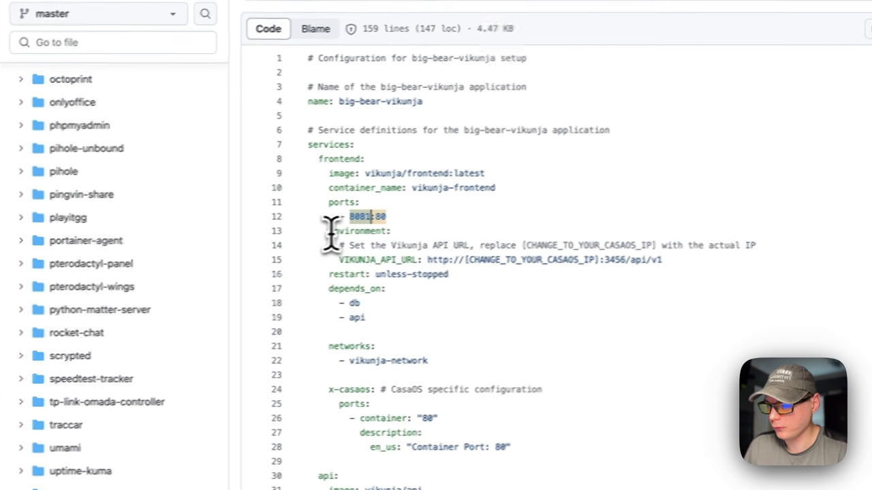
# Examine the frontend service's environment section, especially the VIKUNJA_API_URL variable and its CasaOS IP placeholder
pyautogui.click(339, 231)
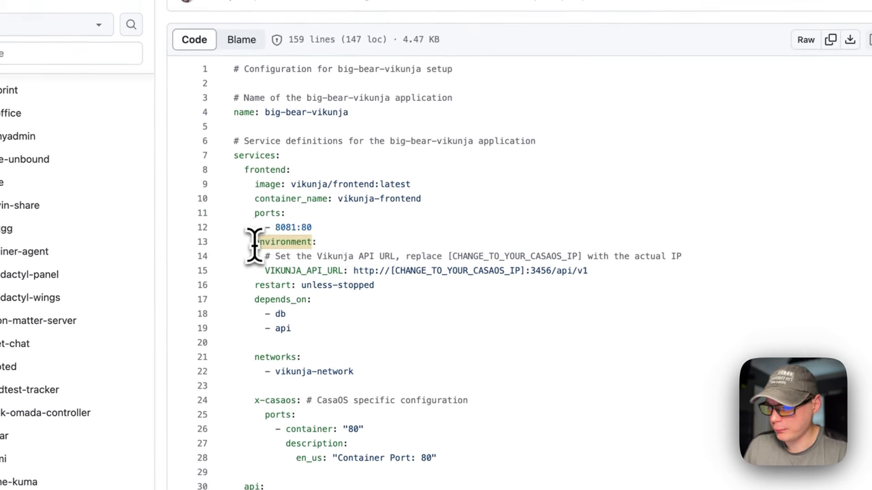
pyautogui.moveTo(253, 241); pyautogui.dragTo(613, 265)
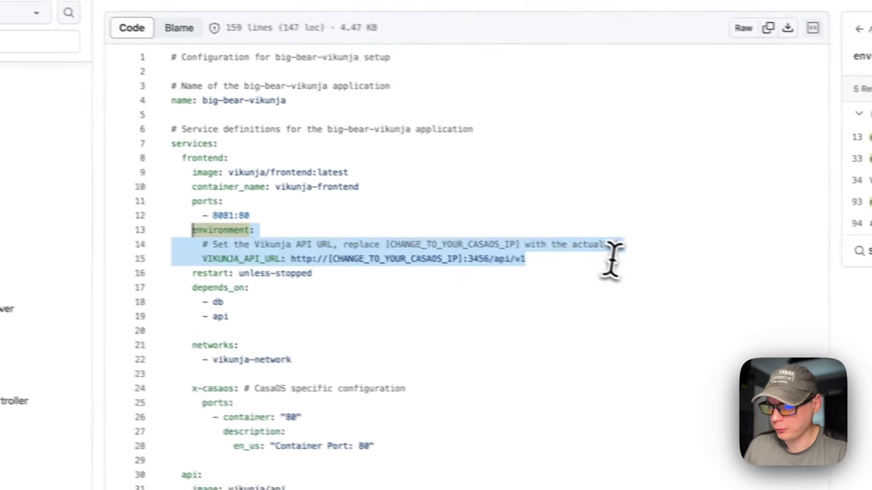
pyautogui.click(297, 258)
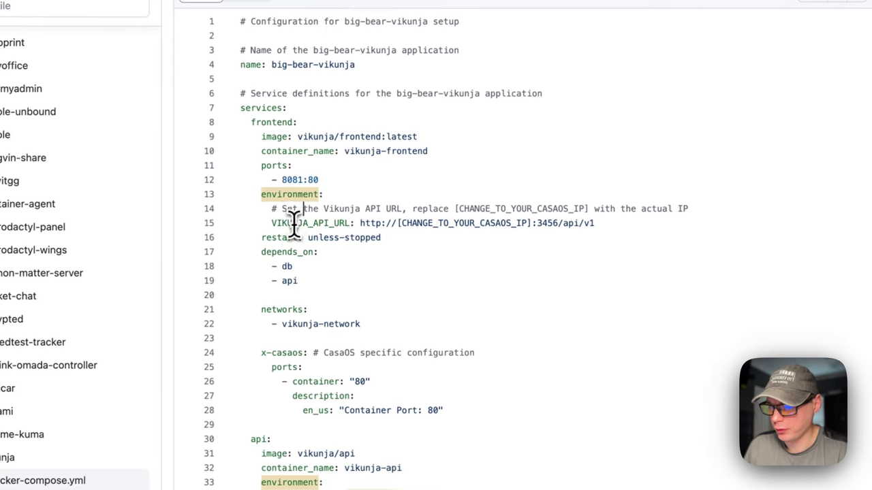
pyautogui.doubleClick(294, 223)
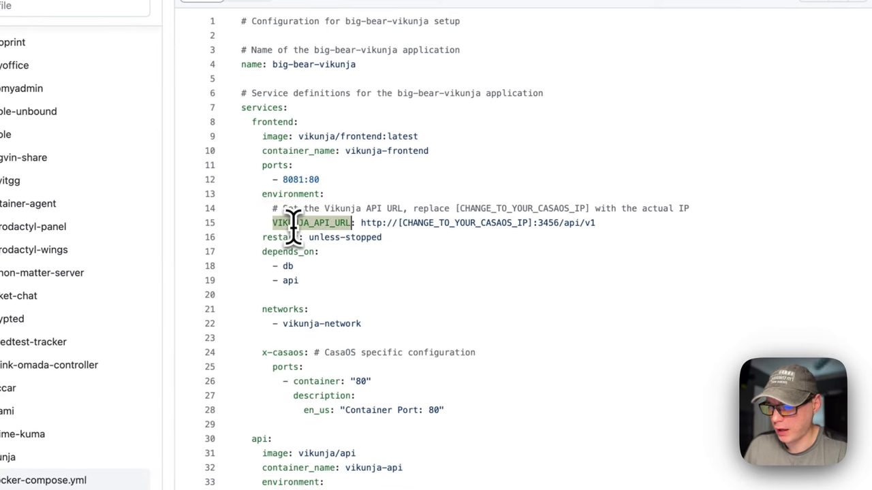
pyautogui.moveTo(402, 223); pyautogui.dragTo(530, 224)
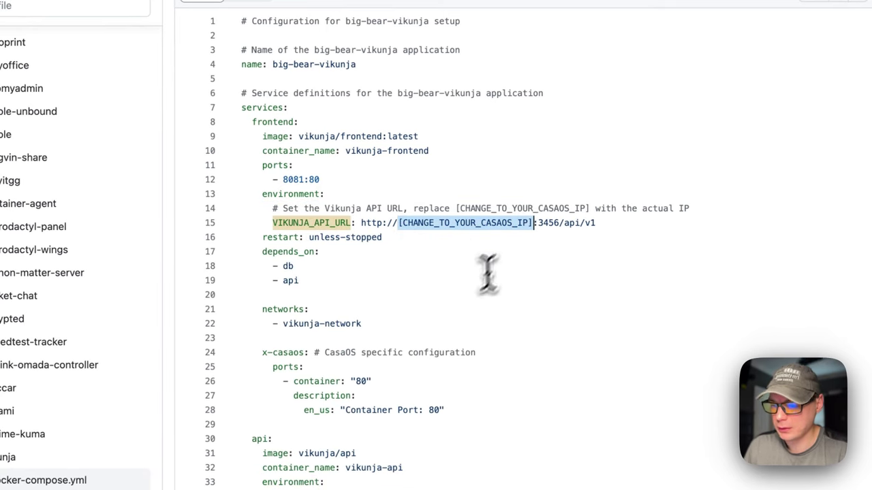
# Examine the frontend service's restart policy and its depends_on entries, checking them against the api and db service definitions
pyautogui.scroll(-2, 487, 272)
pyautogui.moveTo(263, 208); pyautogui.dragTo(395, 204)
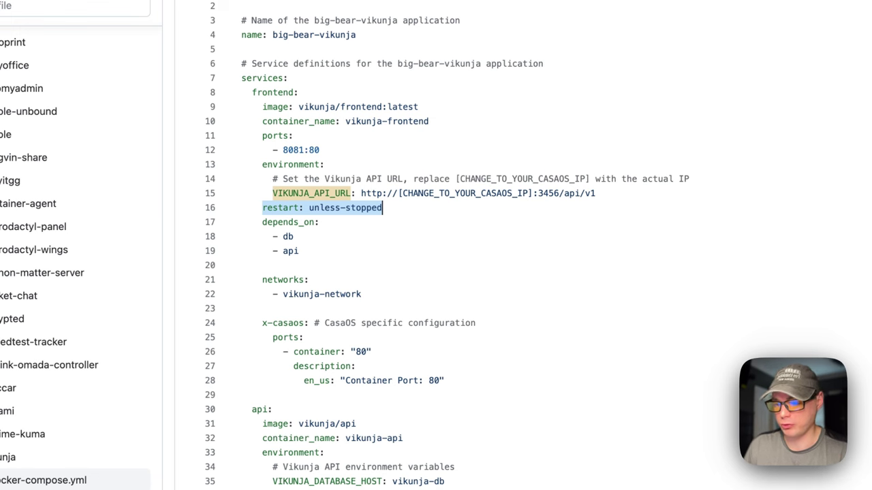
pyautogui.moveTo(263, 224); pyautogui.dragTo(320, 240)
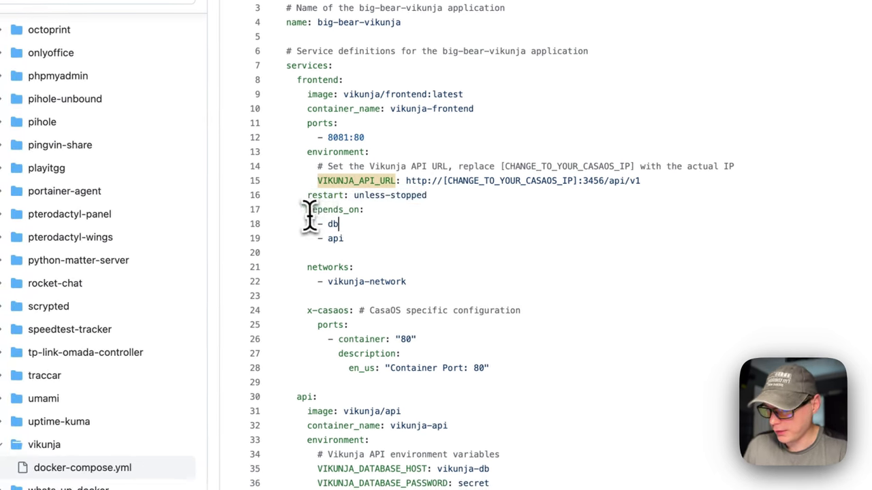
pyautogui.click(340, 236)
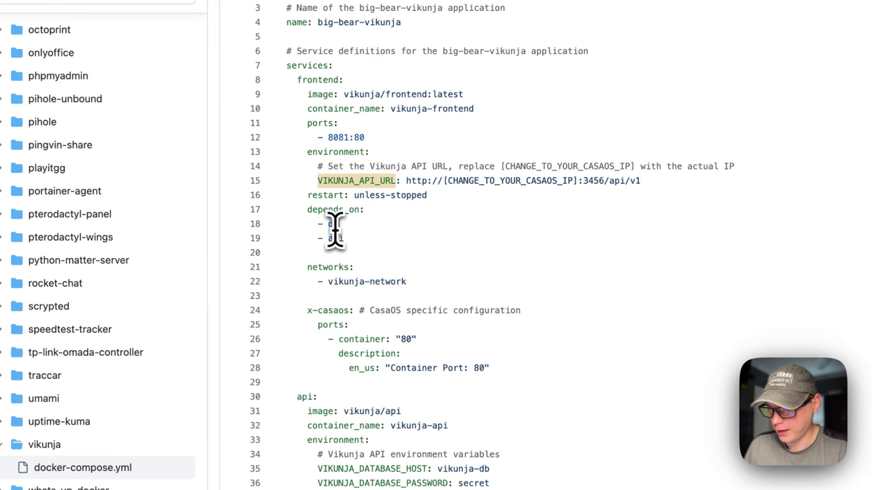
pyautogui.scroll(-2, 334, 239)
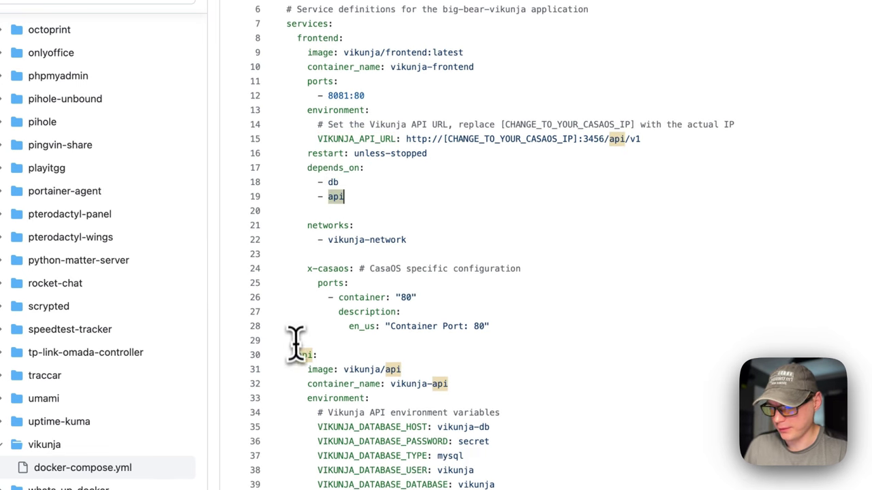
pyautogui.scroll(-20, 299, 354)
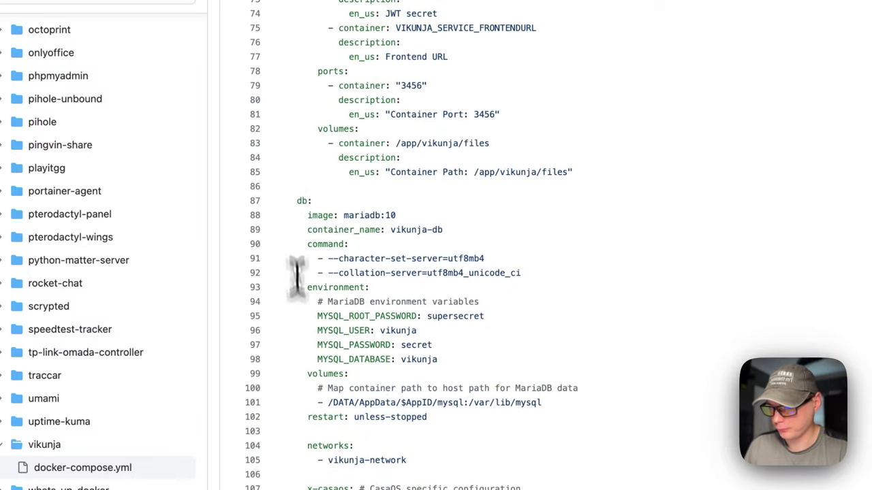
pyautogui.scroll(20, 301, 201)
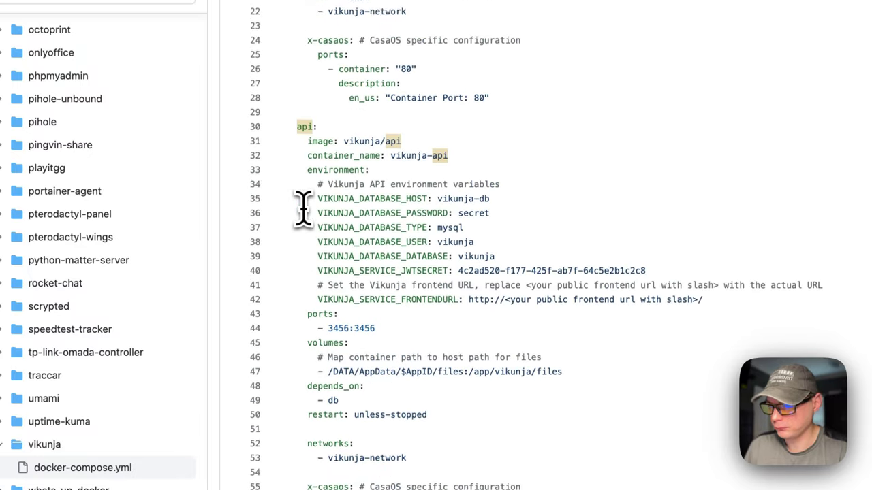
# Examine the frontend service's network entry and the driver of the matching network definition near the end of the file
pyautogui.scroll(1, 302, 208)
pyautogui.moveTo(308, 227); pyautogui.dragTo(455, 238)
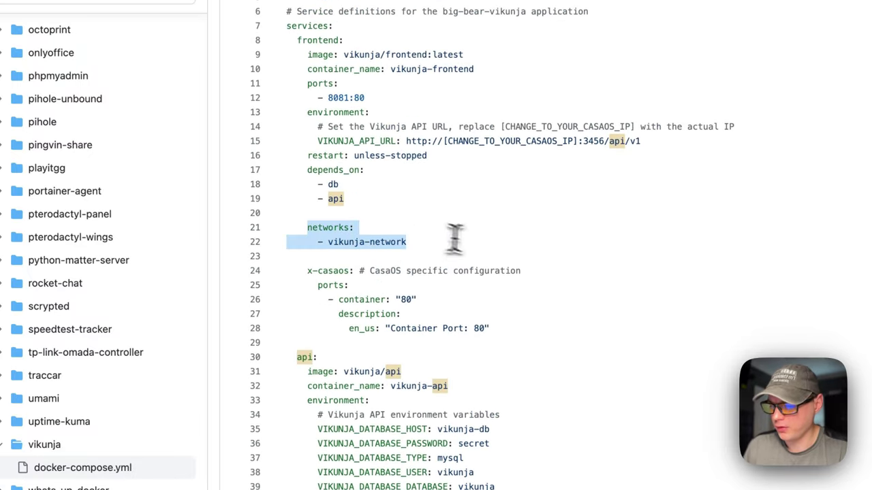
pyautogui.click(337, 242)
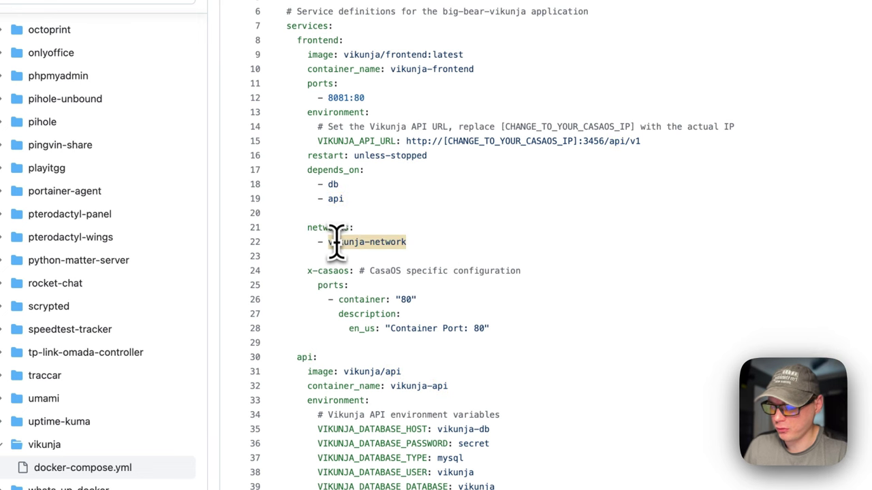
pyautogui.scroll(-20, 368, 241)
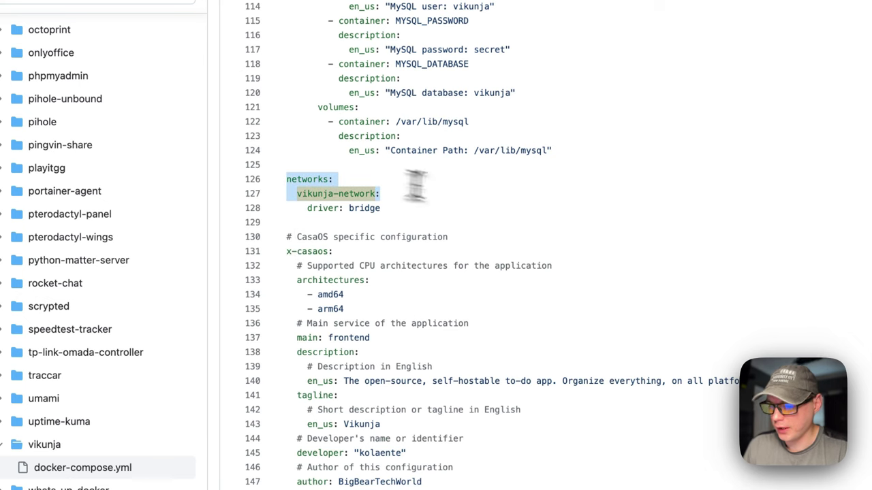
pyautogui.click(361, 215)
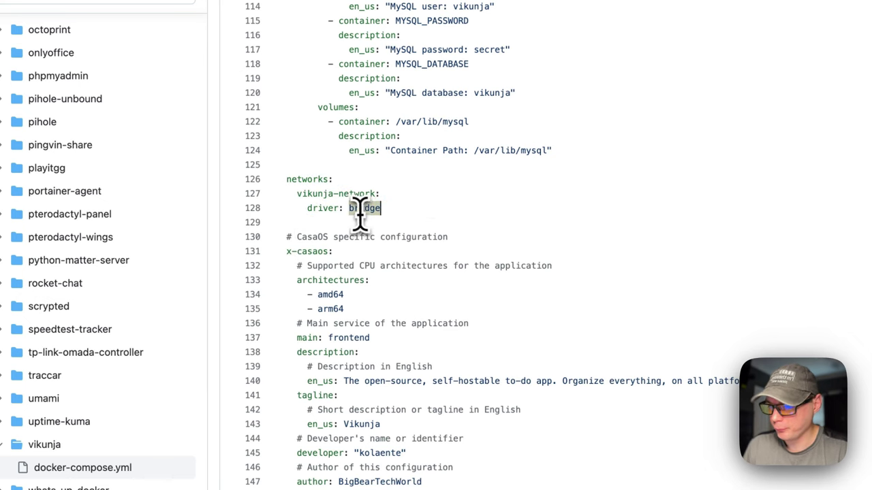
# Examine the x-casaos port configuration of the frontend service
pyautogui.scroll(20, 354, 211)
pyautogui.scroll(-5, 346, 204)
pyautogui.scroll(-2, 344, 221)
pyautogui.scroll(5, 341, 220)
pyautogui.moveTo(308, 275); pyautogui.dragTo(494, 325)
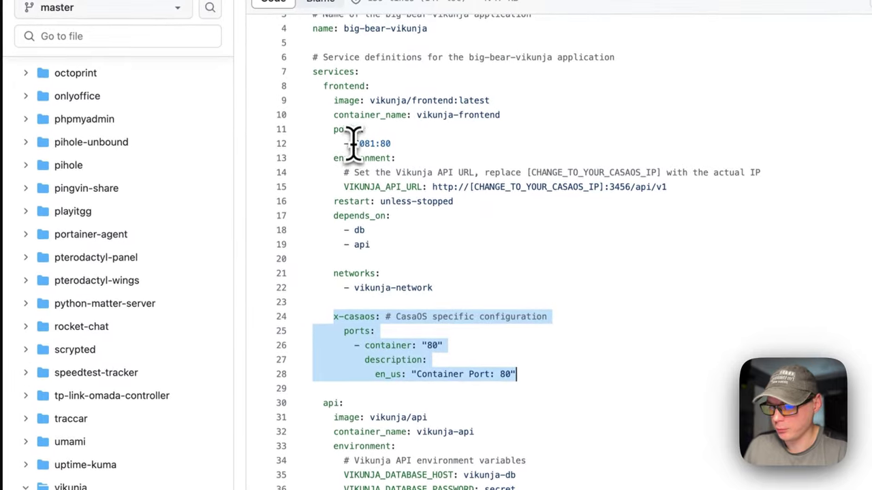
# Examine the image and container name of the api service
pyautogui.scroll(-4, 398, 233)
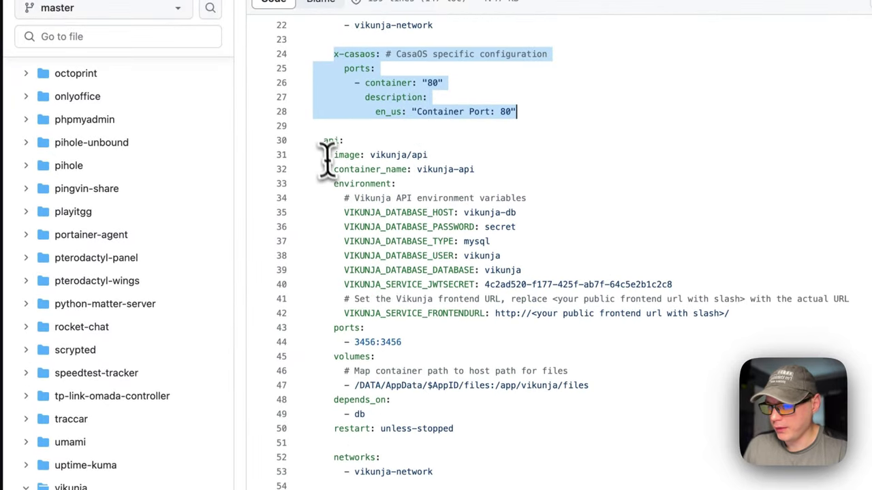
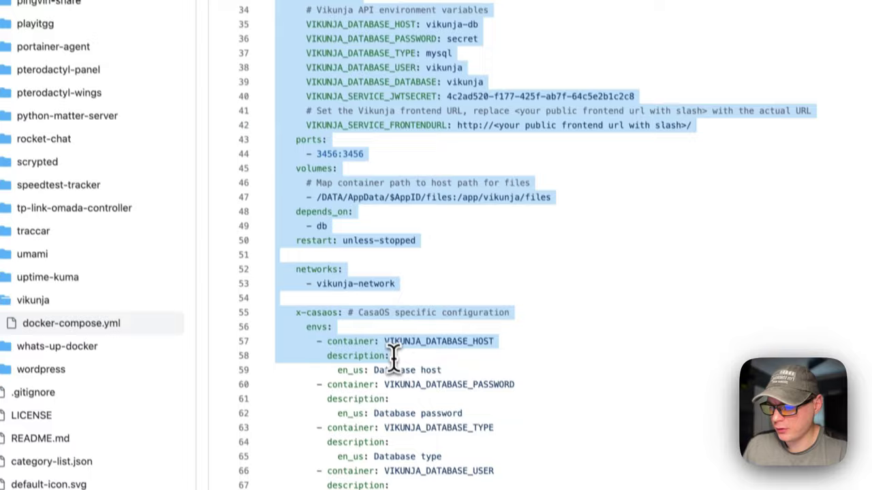
pyautogui.moveTo(281, 170); pyautogui.dragTo(514, 169)
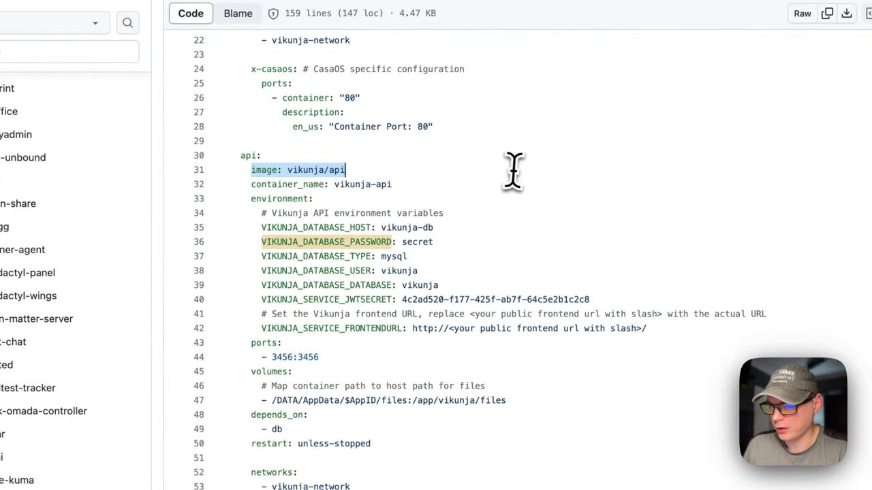
pyautogui.click(293, 169)
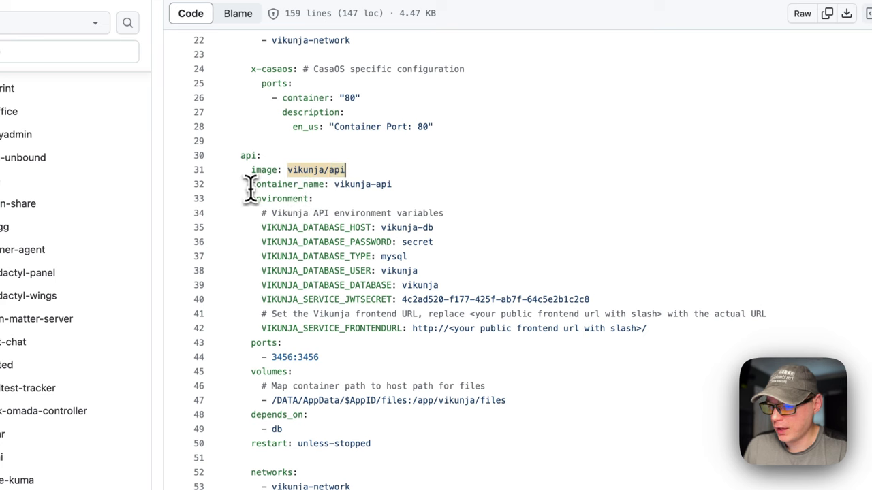
pyautogui.moveTo(249, 184); pyautogui.dragTo(558, 184)
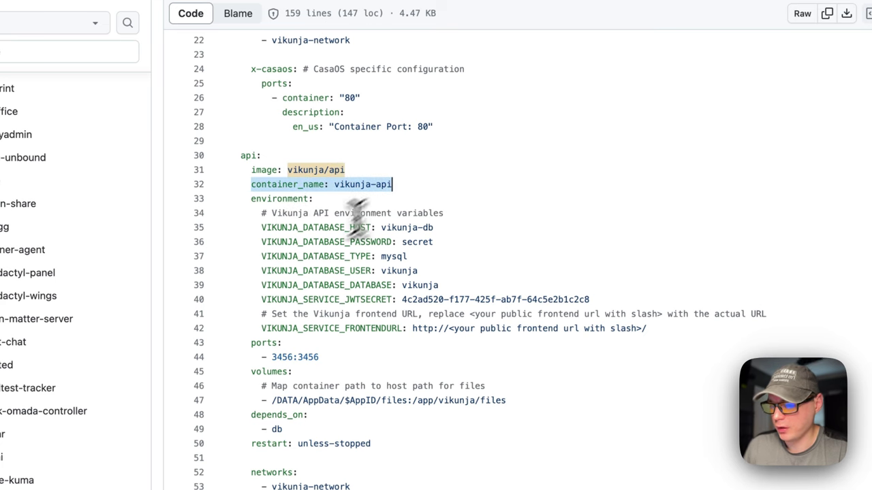
# Examine the api service's environment variables, including the database settings, VIKUNJA_SERVICE_JWTSECRET and VIKUNJA_SERVICE_FRONTENDURL
pyautogui.moveTo(250, 199); pyautogui.dragTo(703, 359)
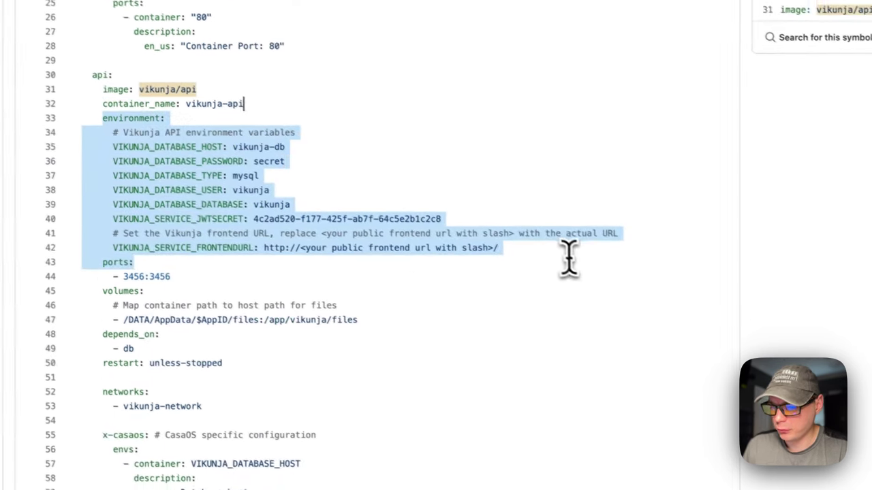
pyautogui.click(202, 213)
pyautogui.moveTo(271, 204); pyautogui.dragTo(433, 267)
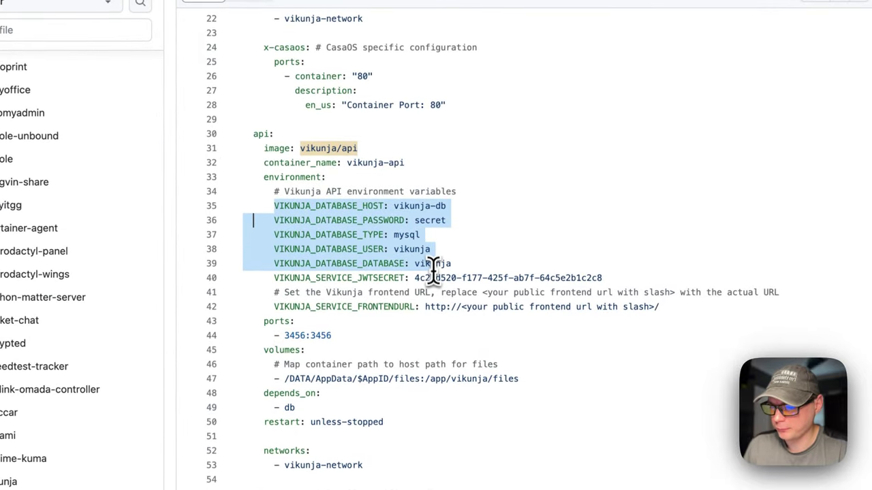
pyautogui.doubleClick(310, 278)
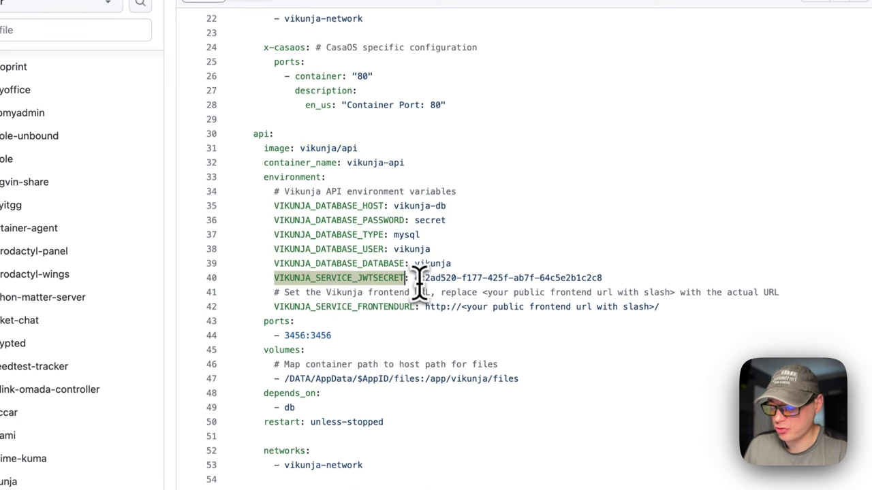
pyautogui.moveTo(415, 278); pyautogui.dragTo(602, 278)
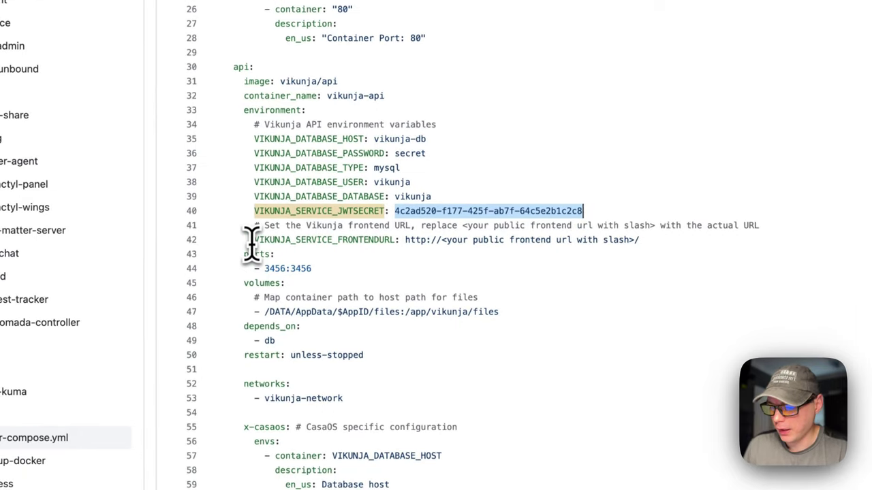
pyautogui.moveTo(250, 244); pyautogui.dragTo(547, 255)
# Examine the port mapping of the api service
pyautogui.scroll(-3, 321, 288)
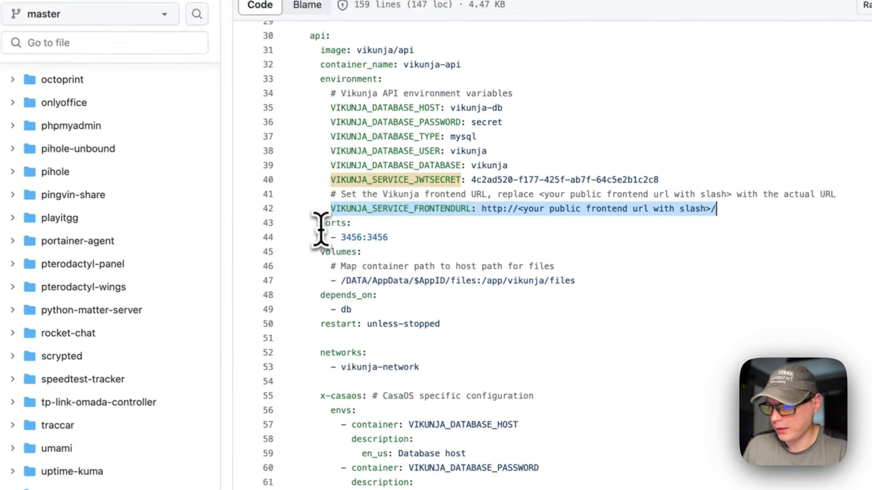
pyautogui.moveTo(320, 227); pyautogui.dragTo(351, 250)
pyautogui.click(350, 240)
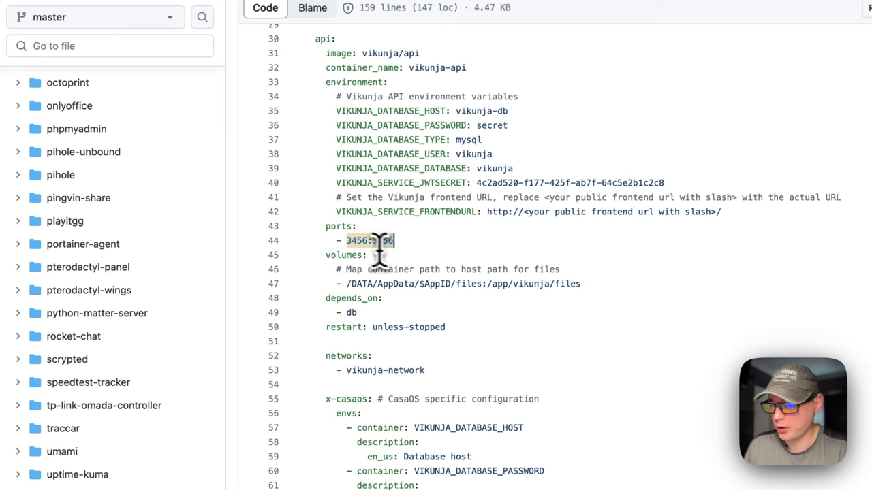
pyautogui.scroll(-1, 386, 252)
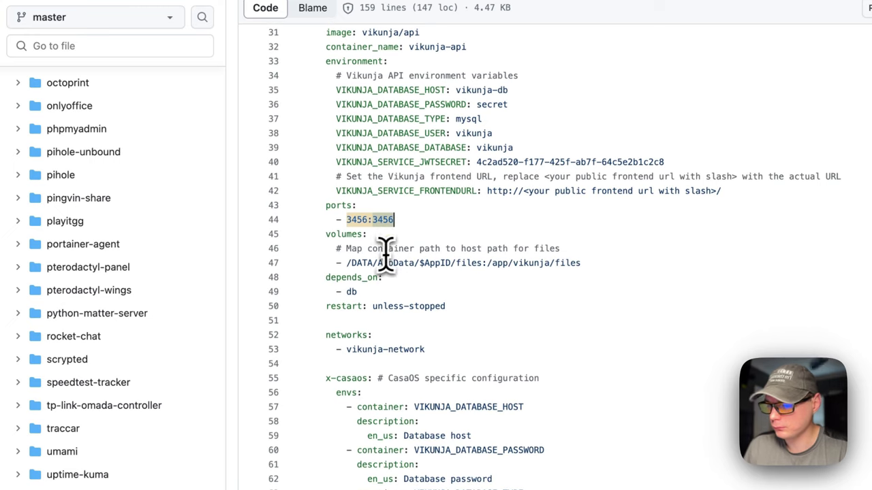
# Examine the api service's volume mapping, comparing the $AppID part of the host path with the application name and checking the container path
pyautogui.moveTo(311, 218); pyautogui.dragTo(594, 267)
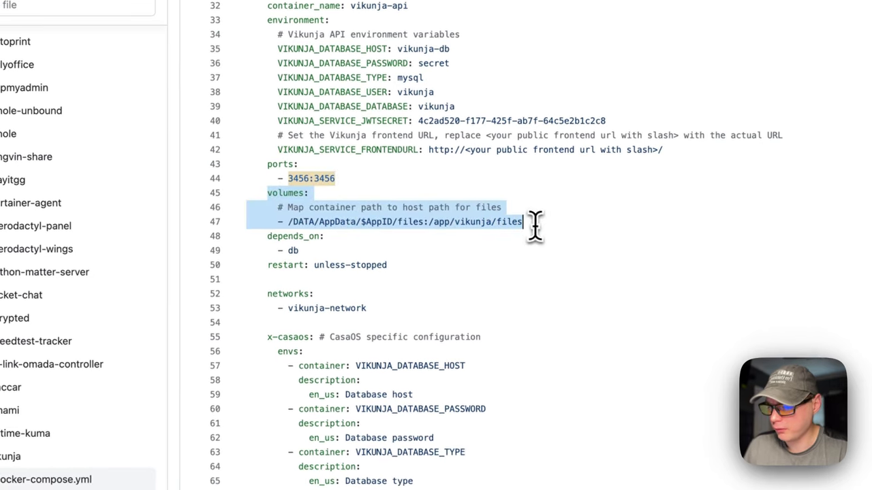
pyautogui.click(299, 223)
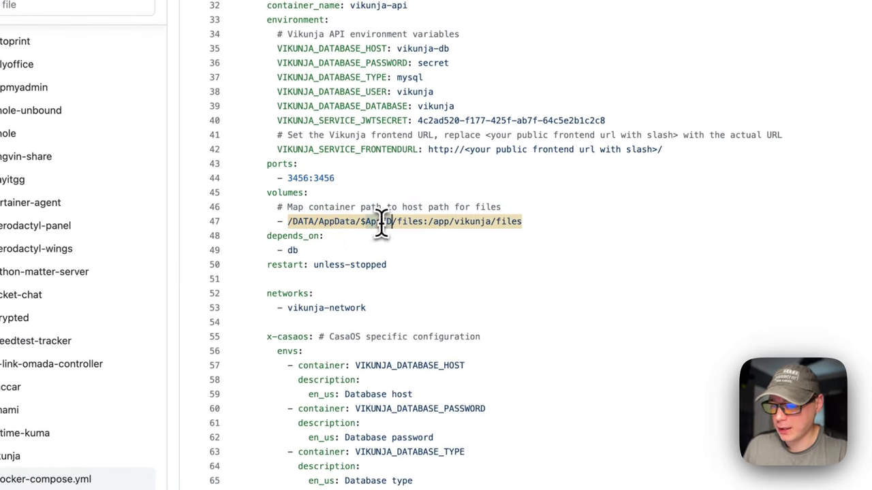
pyautogui.scroll(15, 381, 222)
pyautogui.moveTo(246, 229); pyautogui.dragTo(441, 231)
pyautogui.scroll(-10, 379, 296)
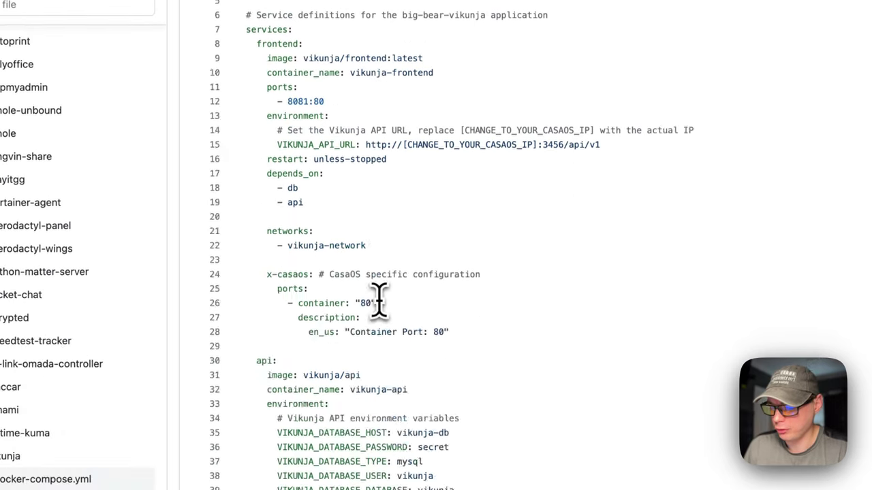
pyautogui.scroll(3, 377, 297)
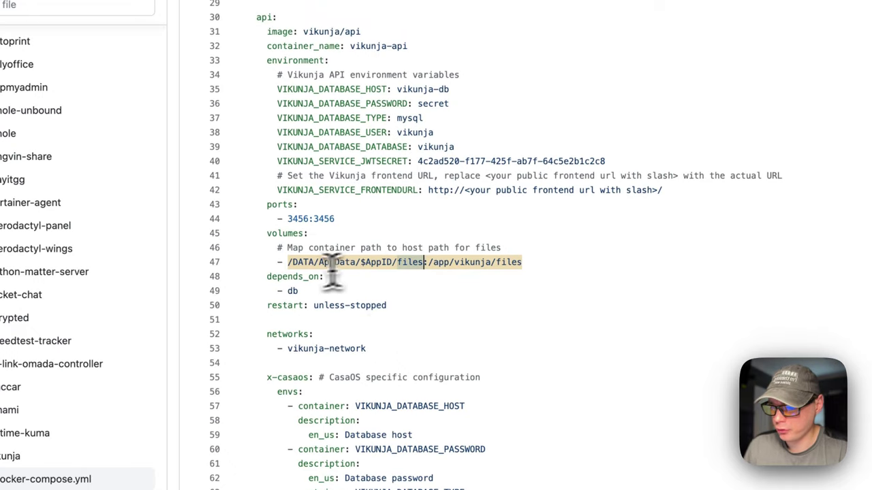
pyautogui.moveTo(289, 262); pyautogui.dragTo(427, 263)
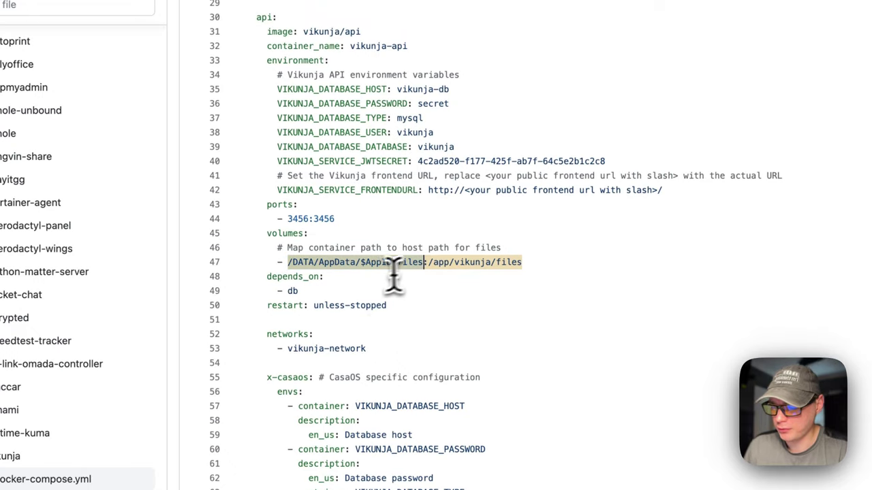
pyautogui.click(424, 263)
pyautogui.click(545, 264)
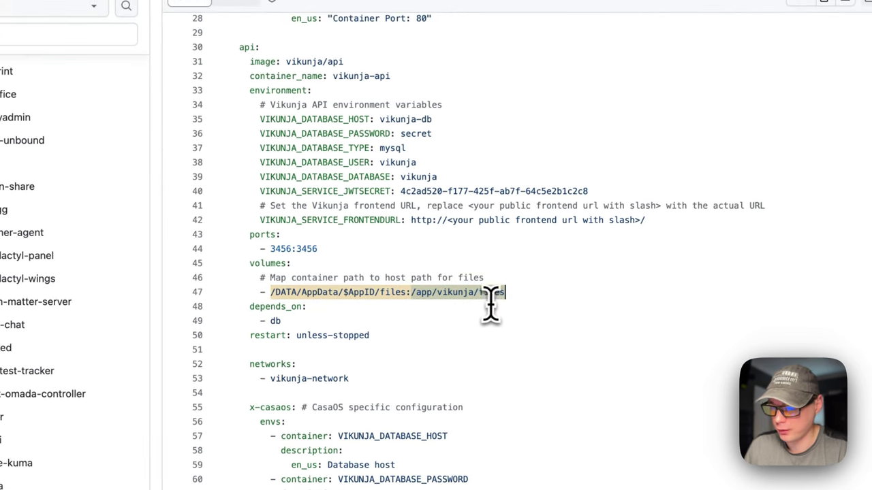
# Examine the api service's depends_on entry and restart policy
pyautogui.scroll(-2, 491, 299)
pyautogui.moveTo(251, 250); pyautogui.dragTo(371, 280)
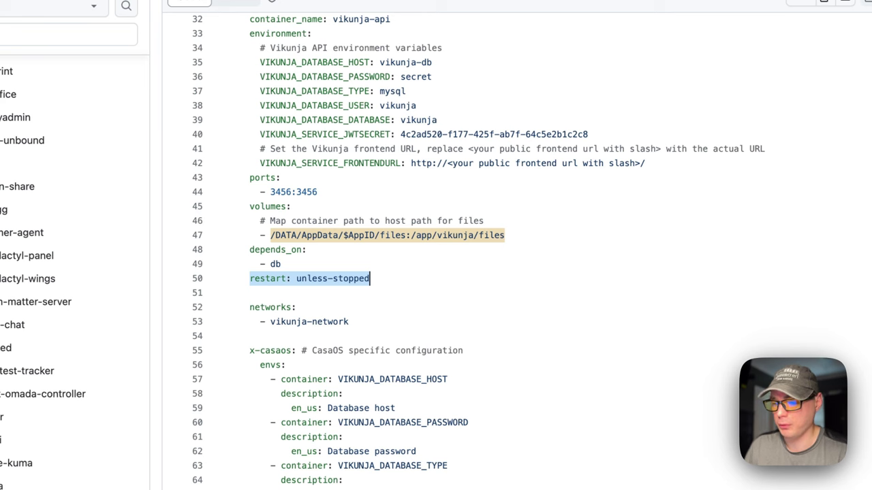
# Examine the network assigned to the api service
pyautogui.scroll(-5, 327, 288)
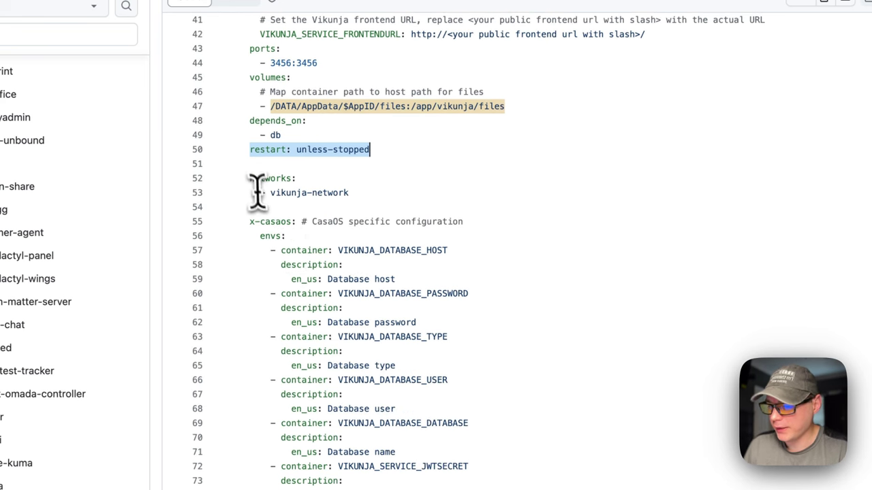
pyautogui.moveTo(277, 166); pyautogui.dragTo(405, 181)
pyautogui.click(334, 180)
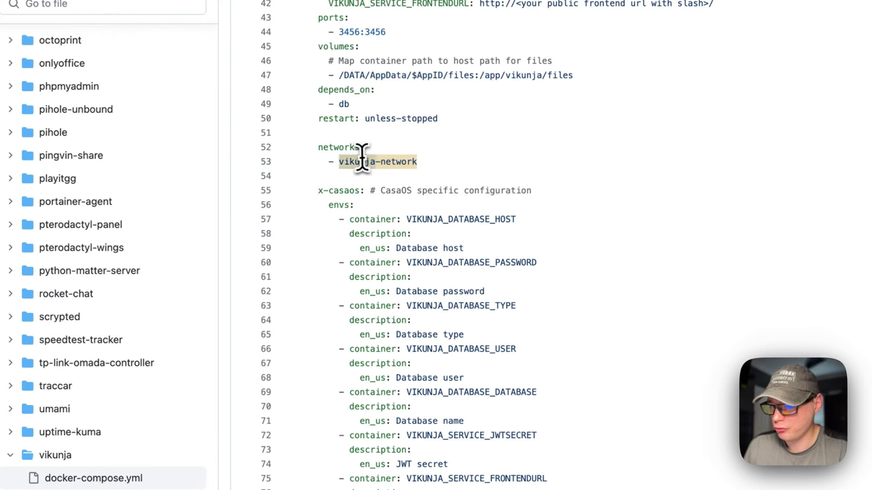
pyautogui.scroll(-5, 404, 163)
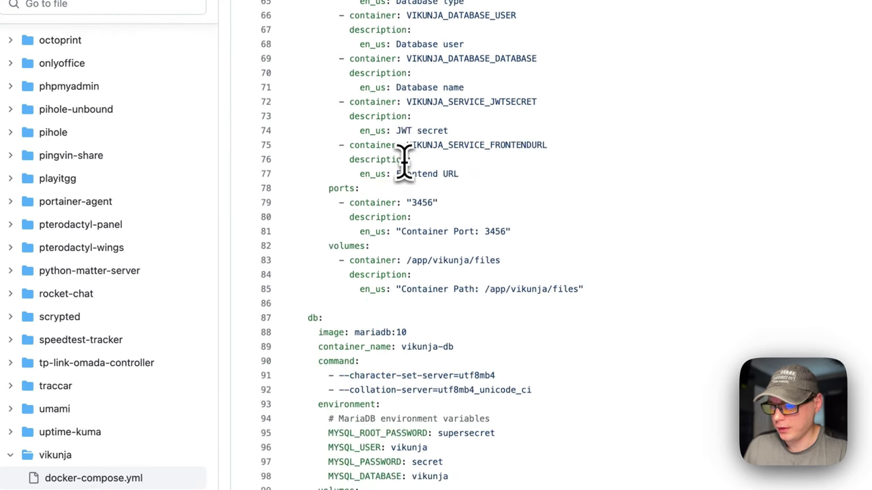
pyautogui.scroll(5, 405, 163)
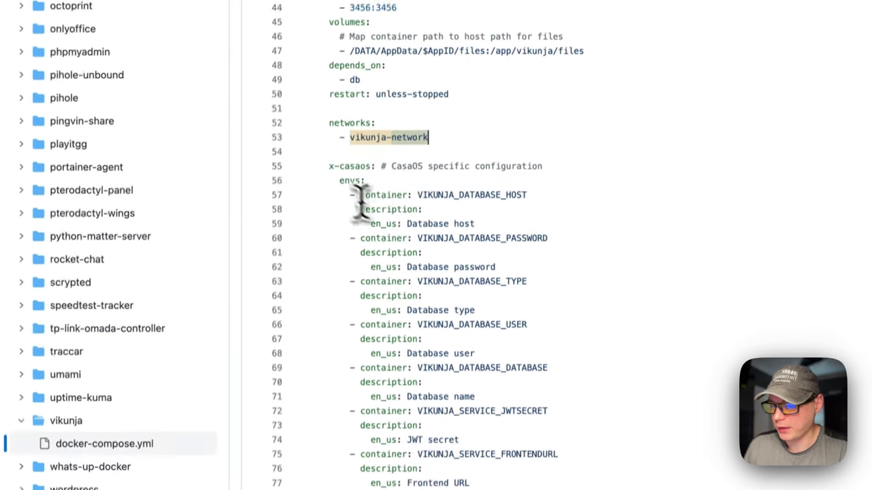
# Examine the api service's x-casaos section, from the environment variable descriptions to the port and volume descriptions
pyautogui.scroll(-2, 341, 190)
pyautogui.moveTo(331, 136); pyautogui.dragTo(399, 166)
pyautogui.click(397, 163)
pyautogui.moveTo(330, 145); pyautogui.dragTo(452, 439)
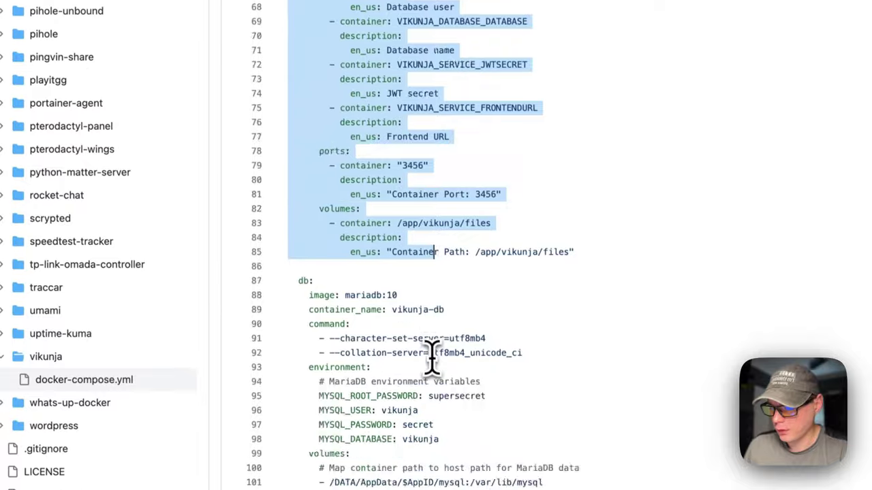
# Examine the db service definition and its image, including the image name and version tag
pyautogui.scroll(-5, 432, 358)
pyautogui.click(298, 60)
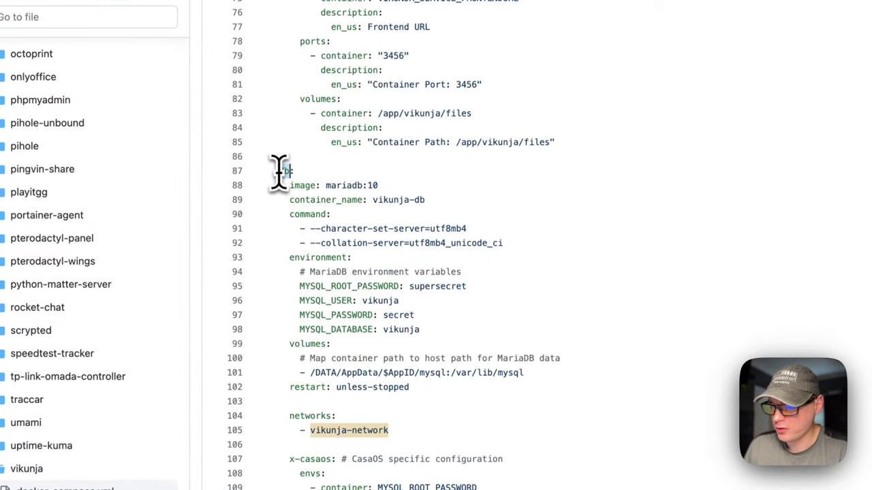
pyautogui.moveTo(290, 184); pyautogui.dragTo(385, 188)
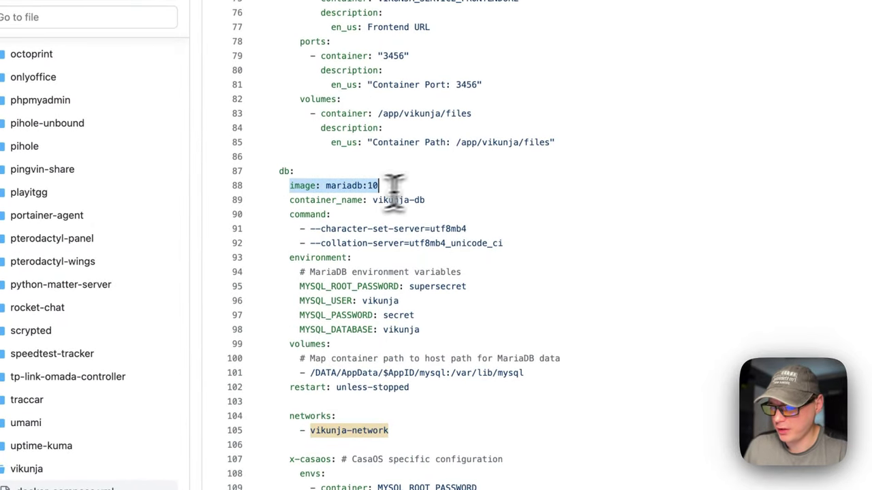
pyautogui.click(328, 186)
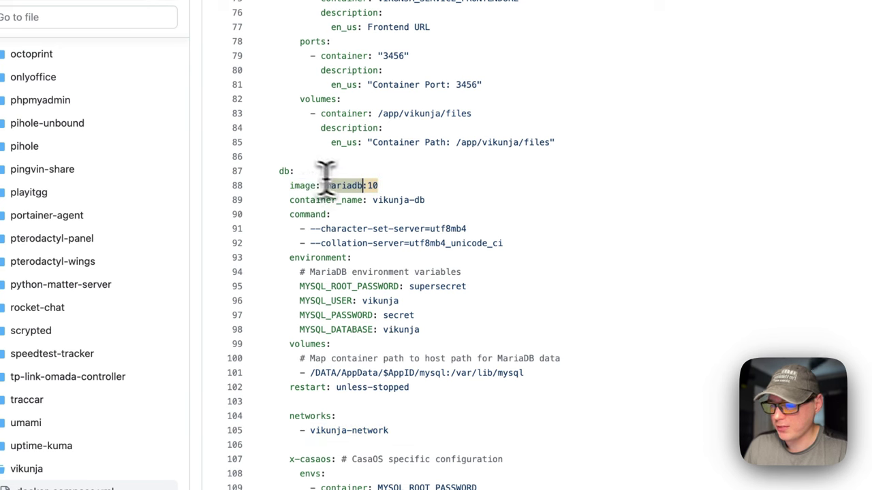
pyautogui.click(378, 186)
# Examine the db service's container name and its character set and collation command options
pyautogui.scroll(-1, 368, 191)
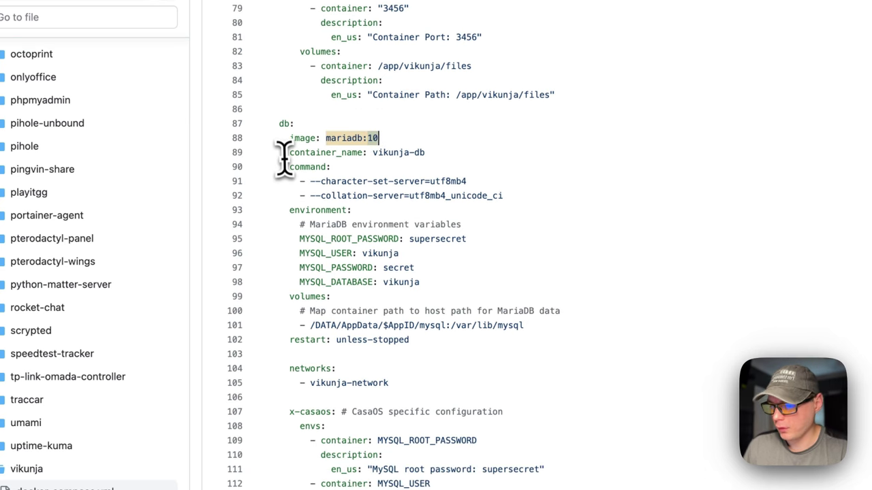
pyautogui.moveTo(290, 150); pyautogui.dragTo(510, 152)
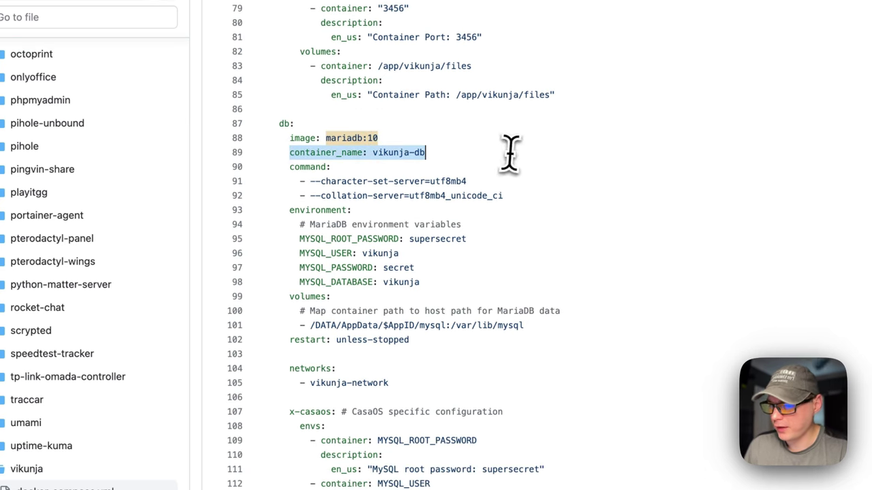
pyautogui.click(402, 152)
pyautogui.moveTo(289, 167); pyautogui.dragTo(508, 196)
# Compare the db service's MySQL environment variables with the database settings of the api service
pyautogui.scroll(-1, 508, 196)
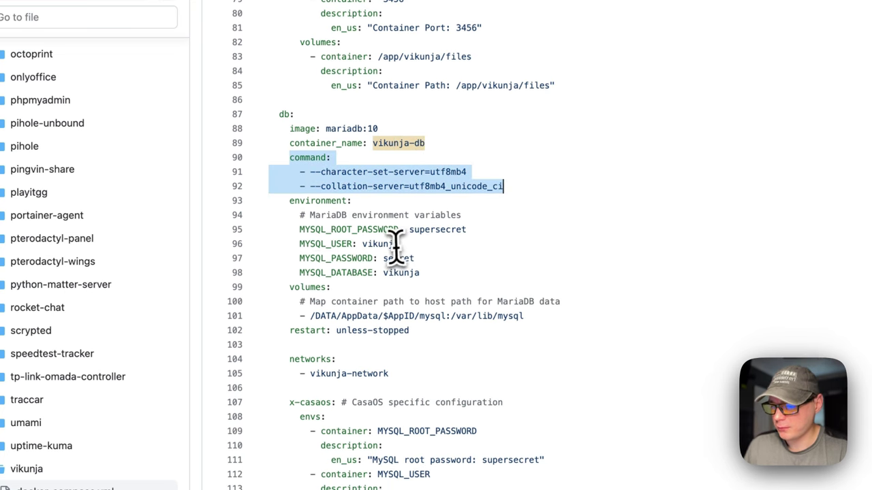
pyautogui.moveTo(289, 202); pyautogui.dragTo(437, 279)
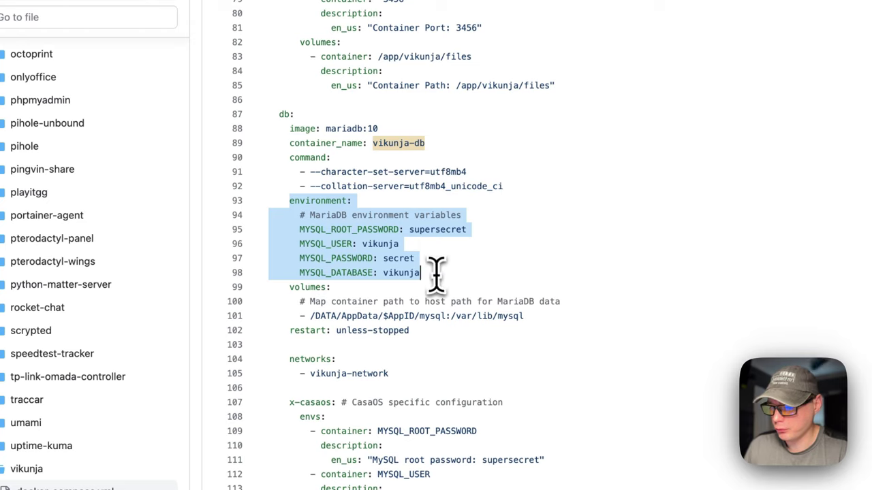
pyautogui.scroll(10, 436, 273)
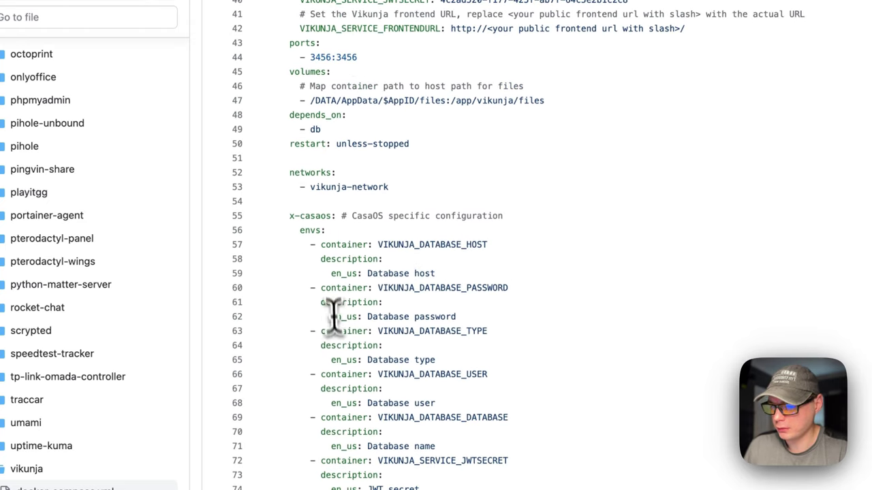
pyautogui.scroll(8, 333, 315)
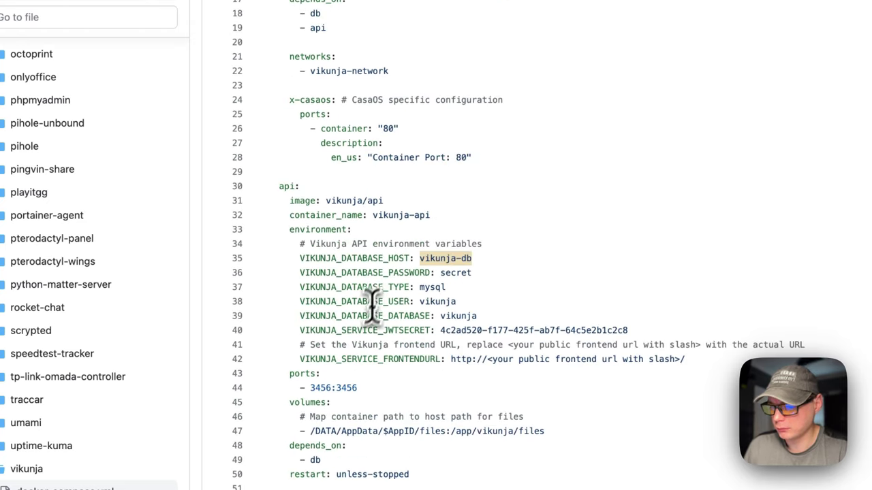
pyautogui.scroll(-15, 371, 310)
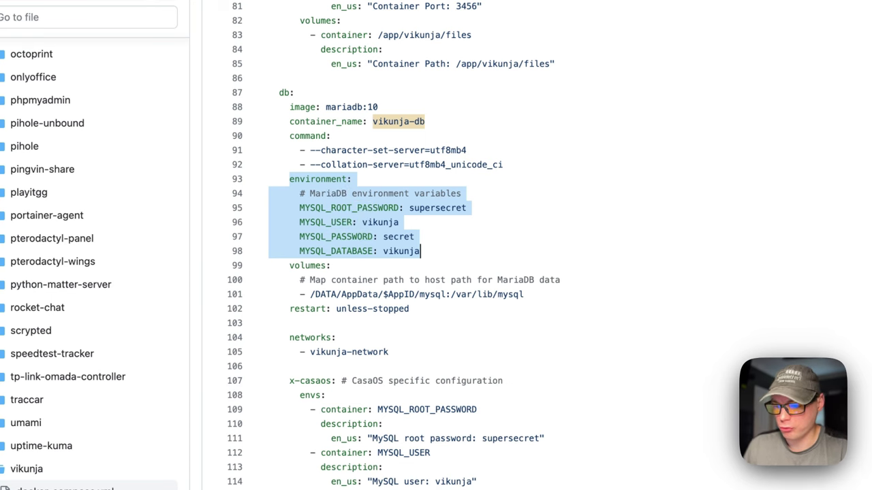
# Examine the db service's volume mapping, including the $AppID part of the host path and the container path
pyautogui.scroll(-3, 362, 224)
pyautogui.moveTo(261, 237); pyautogui.dragTo(497, 267)
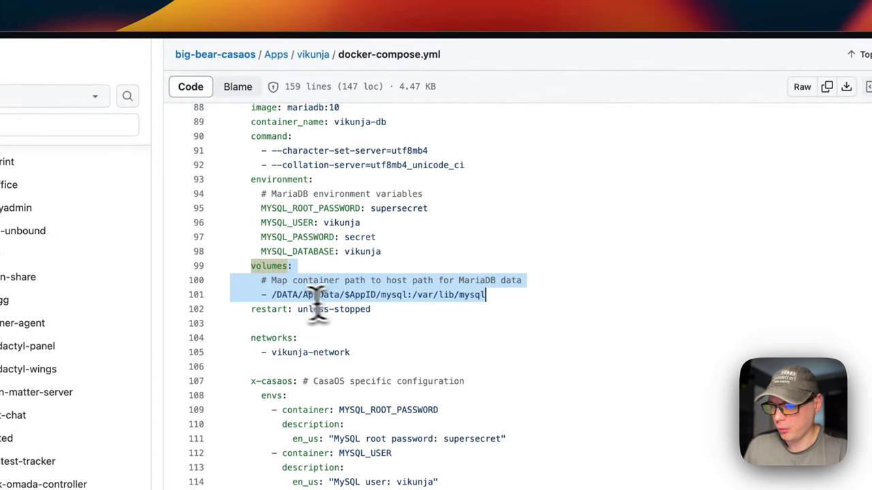
pyautogui.click(359, 297)
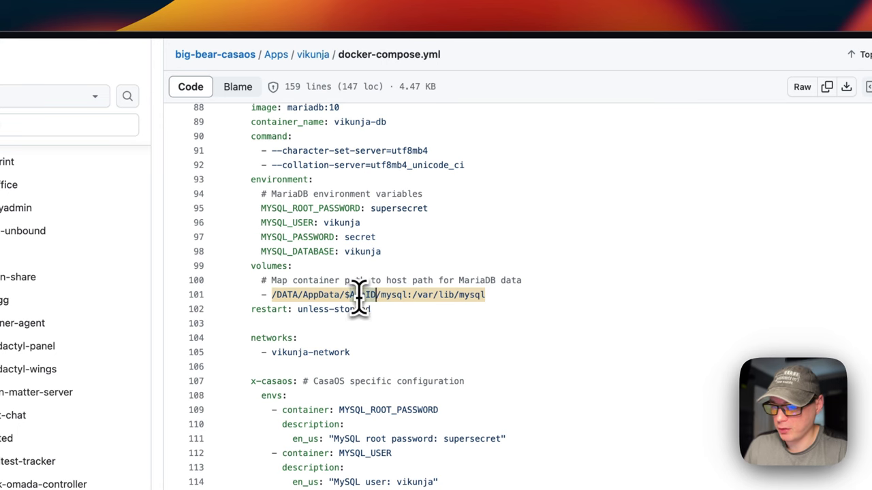
pyautogui.click(390, 294)
pyautogui.moveTo(272, 295); pyautogui.dragTo(493, 299)
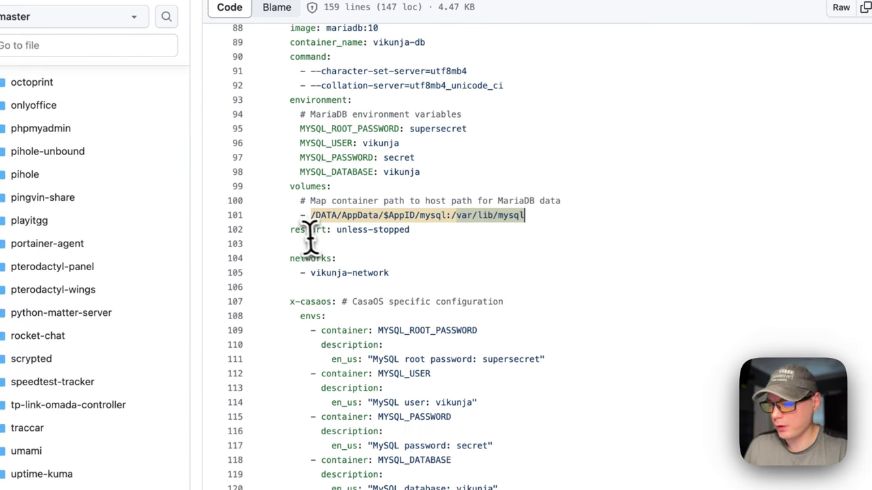
# Examine the db service's restart policy and assigned network
pyautogui.moveTo(288, 229); pyautogui.dragTo(458, 242)
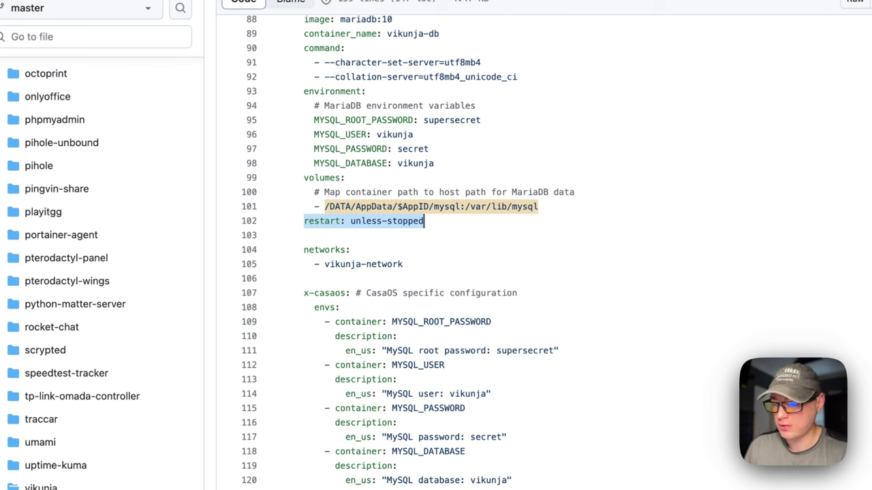
pyautogui.scroll(-2, 293, 204)
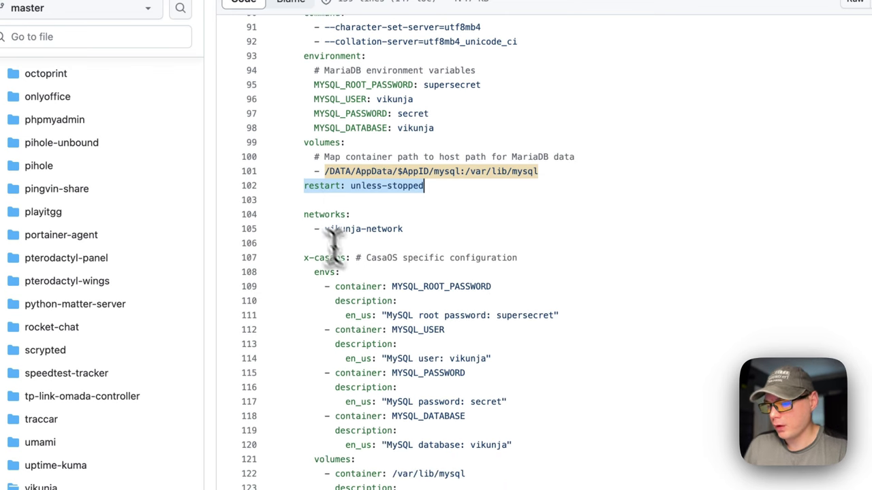
pyautogui.moveTo(283, 158); pyautogui.dragTo(382, 170)
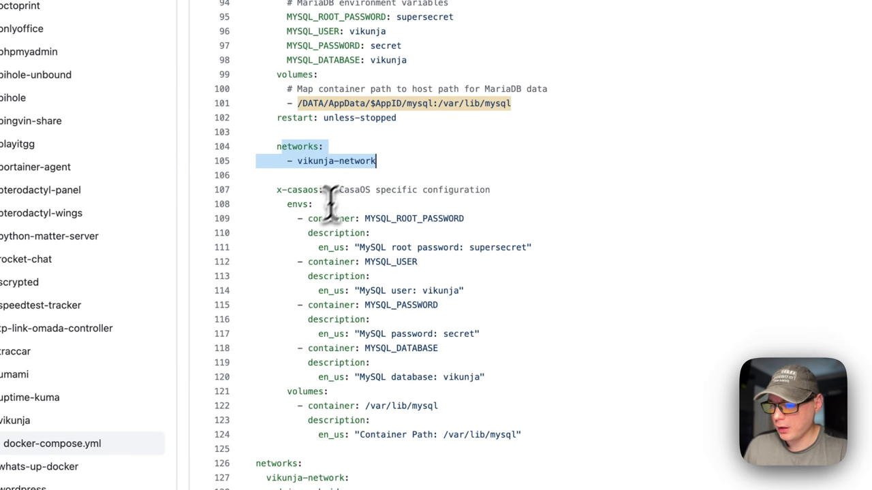
# Examine the db service's x-casaos section and the top-level networks definition with its driver
pyautogui.moveTo(280, 191); pyautogui.dragTo(522, 433)
pyautogui.scroll(-5, 529, 352)
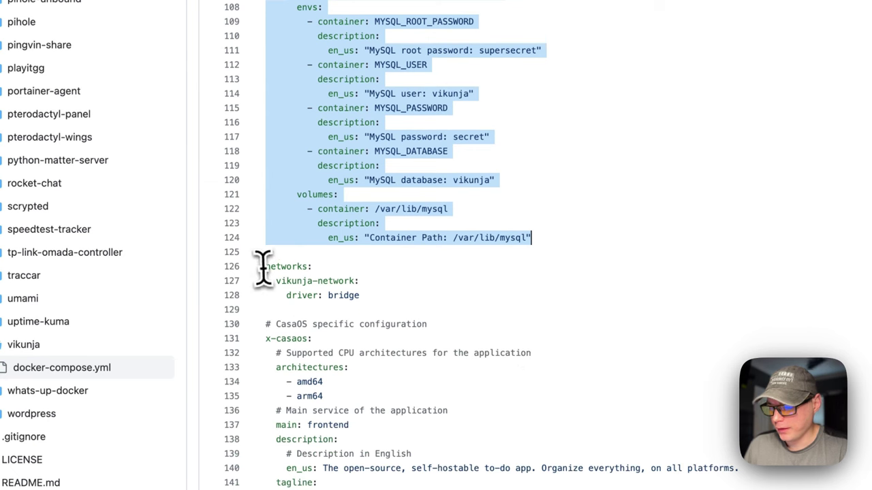
pyautogui.doubleClick(268, 266)
pyautogui.moveTo(268, 266); pyautogui.dragTo(405, 298)
# Compare the api service's VIKUNJA_DATABASE_HOST value with the container name of the db service
pyautogui.scroll(8, 404, 303)
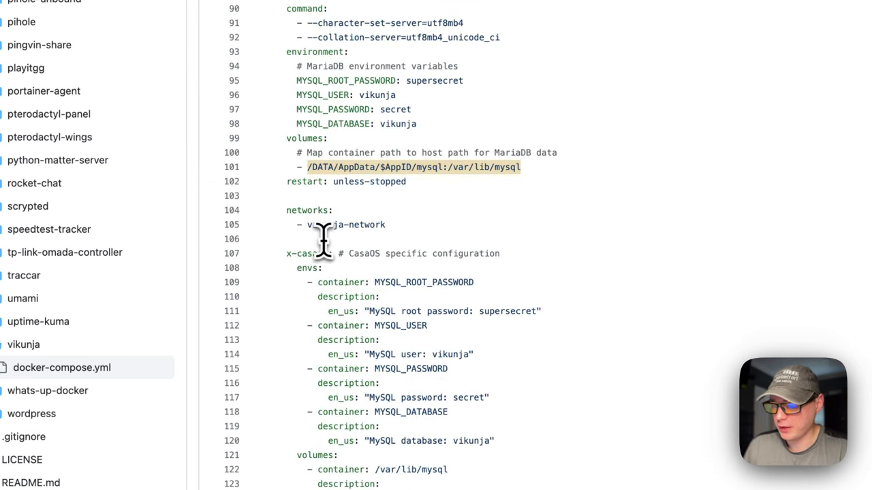
pyautogui.scroll(20, 323, 238)
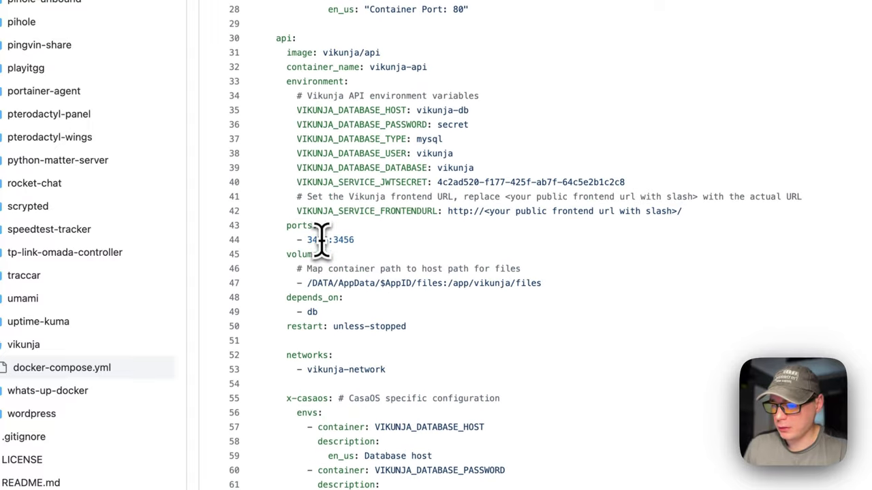
pyautogui.moveTo(295, 110); pyautogui.dragTo(526, 111)
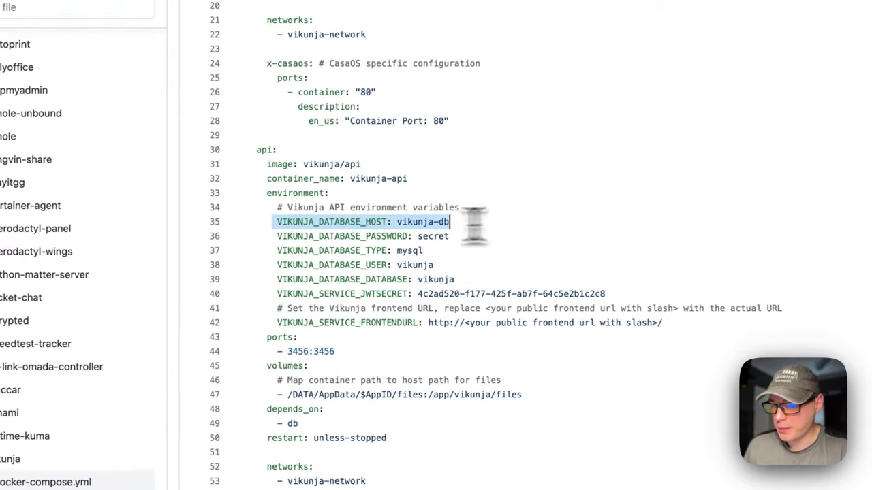
pyautogui.scroll(-10, 395, 224)
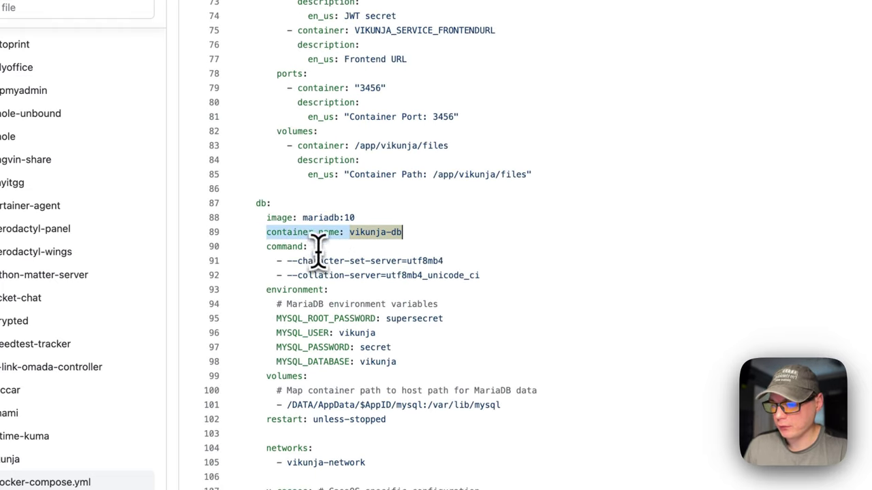
pyautogui.scroll(2, 315, 242)
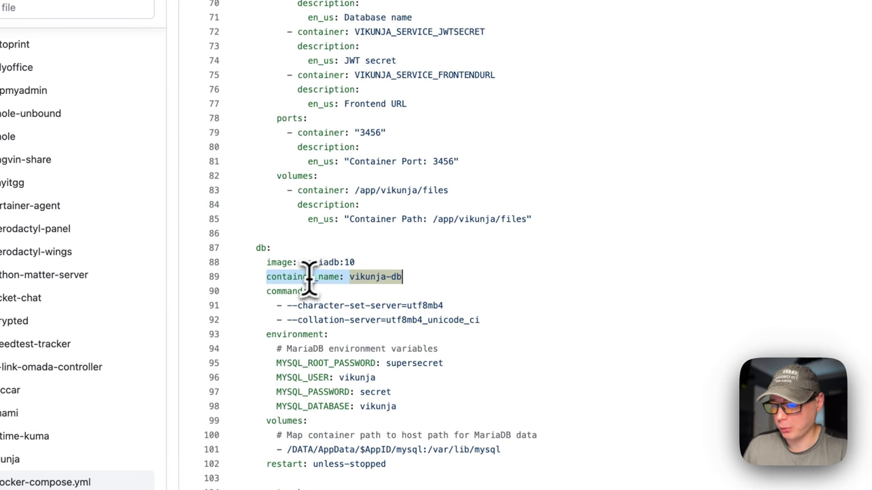
pyautogui.scroll(-8, 314, 290)
pyautogui.scroll(8, 309, 294)
pyautogui.scroll(-2, 309, 292)
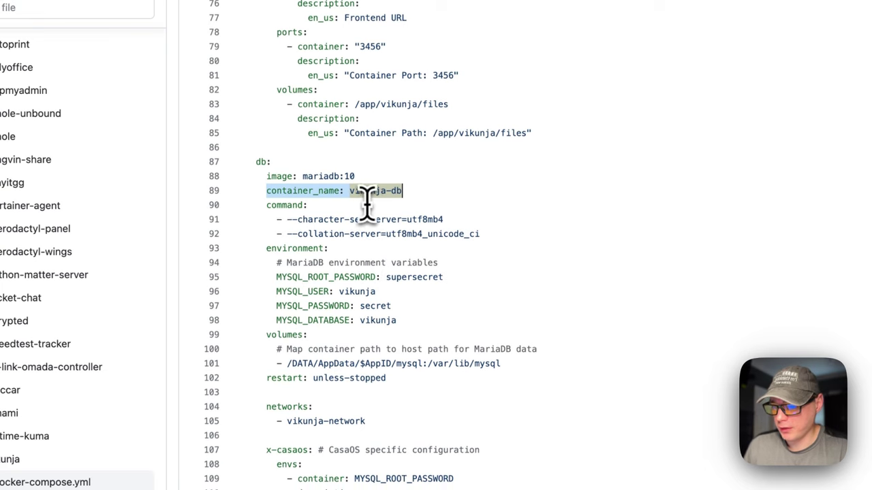
pyautogui.scroll(10, 366, 202)
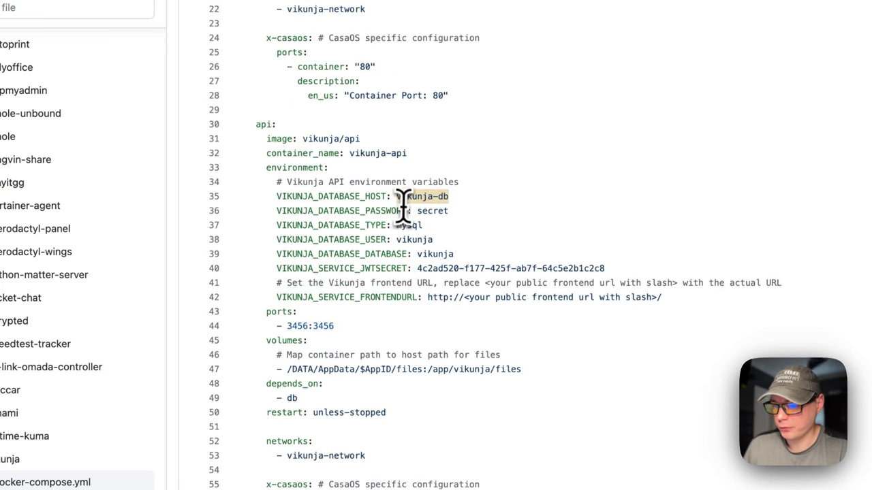
# Examine the top-level x-casaos configuration and its supported CPU architectures
pyautogui.scroll(-17, 401, 211)
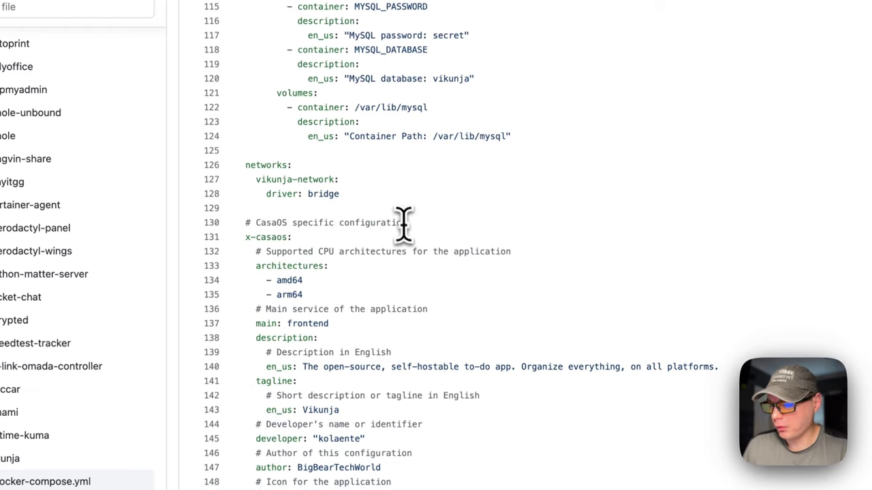
pyautogui.moveTo(246, 237); pyautogui.dragTo(348, 489)
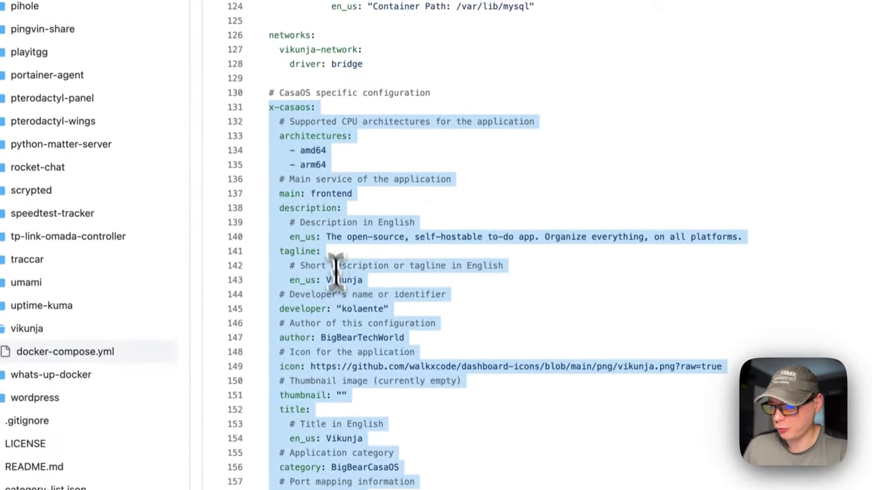
pyautogui.click(279, 141)
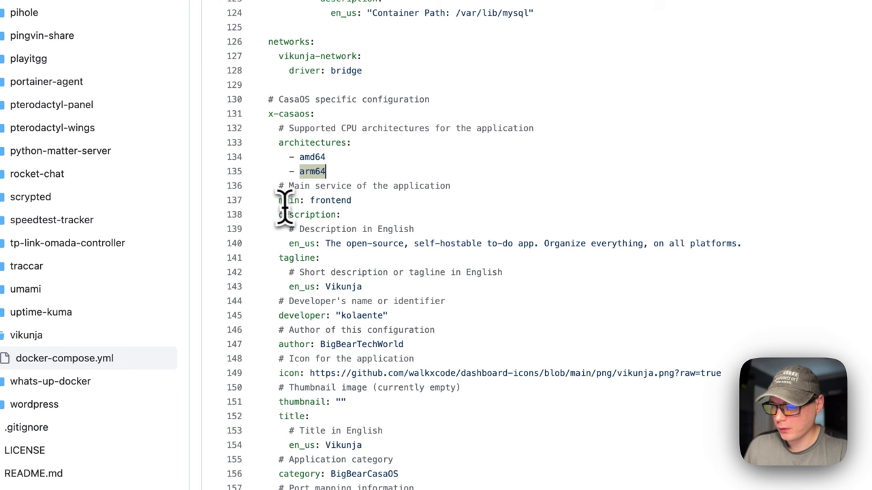
# Check the x-casaos main service setting against the frontend service definition, and examine the English application description
pyautogui.scroll(20, 325, 204)
pyautogui.scroll(8, 288, 195)
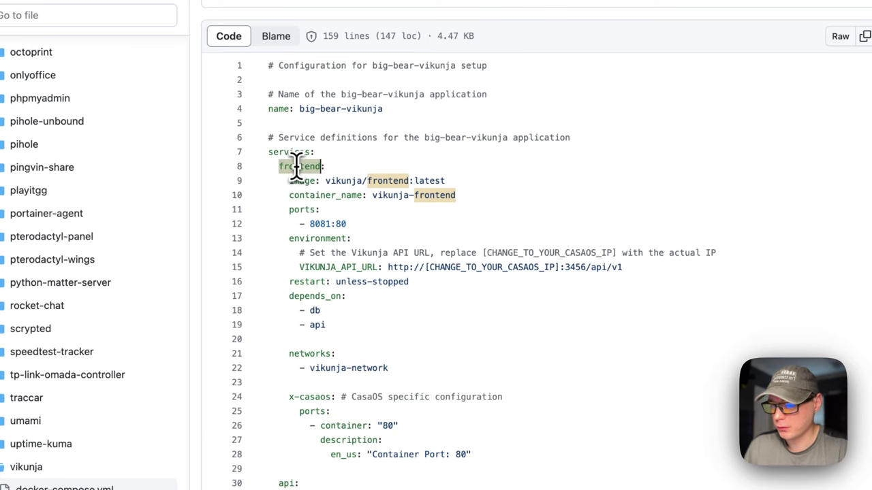
pyautogui.scroll(-20, 296, 166)
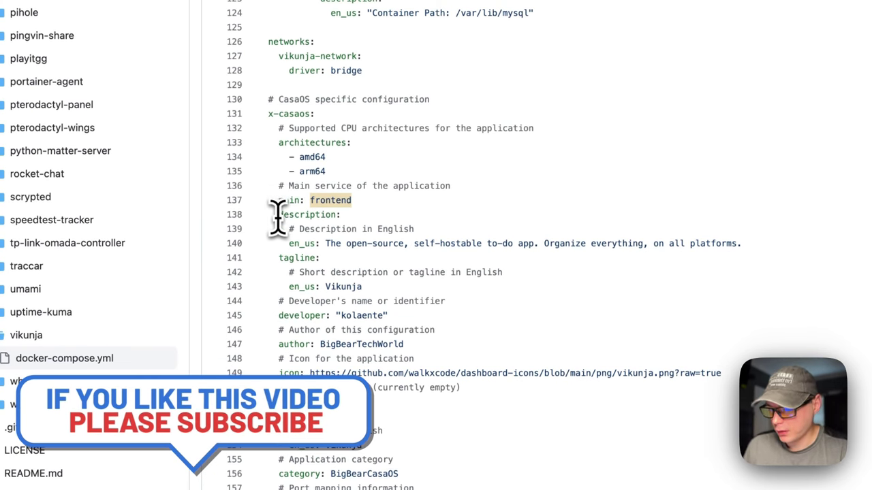
pyautogui.moveTo(279, 217); pyautogui.dragTo(744, 243)
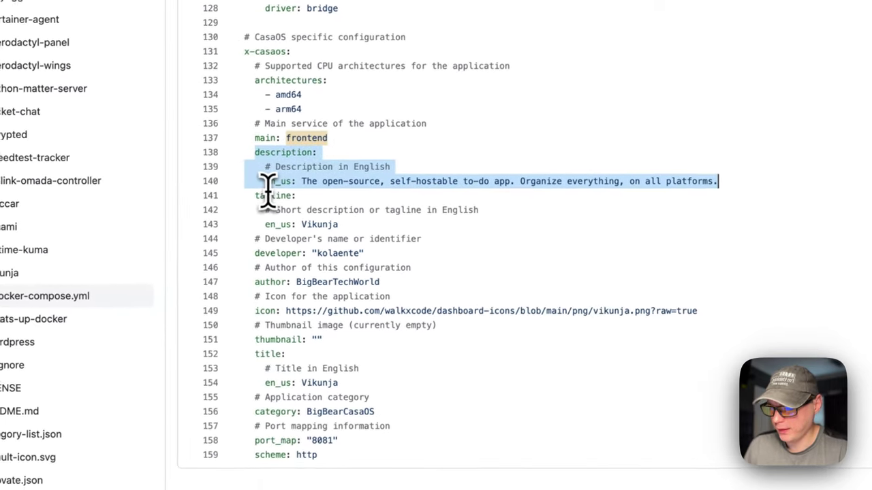
# Examine the remaining x-casaos metadata: tagline, developer, author, icon, title, category and port mapping
pyautogui.moveTo(111, 274); pyautogui.dragTo(214, 303)
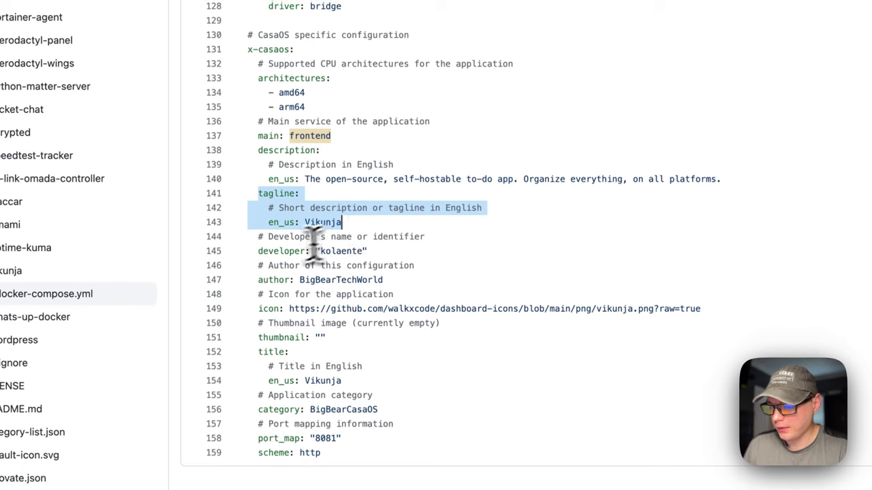
pyautogui.moveTo(255, 239); pyautogui.dragTo(397, 239)
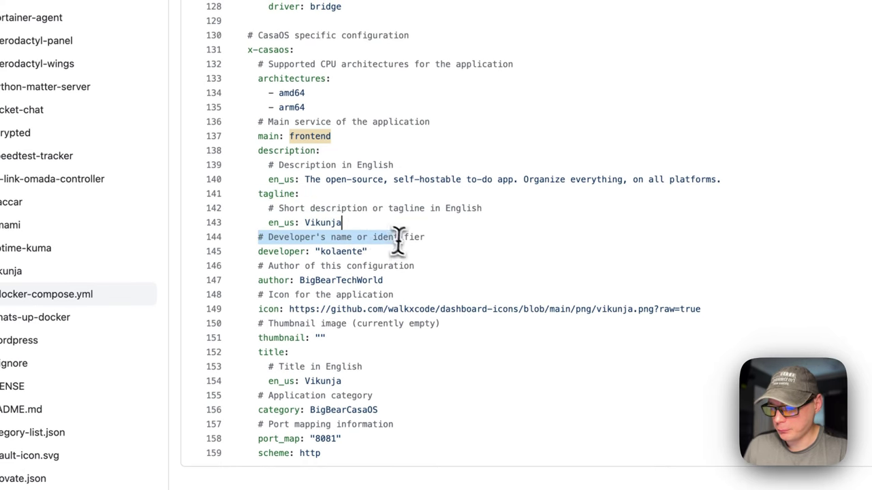
pyautogui.click(259, 271)
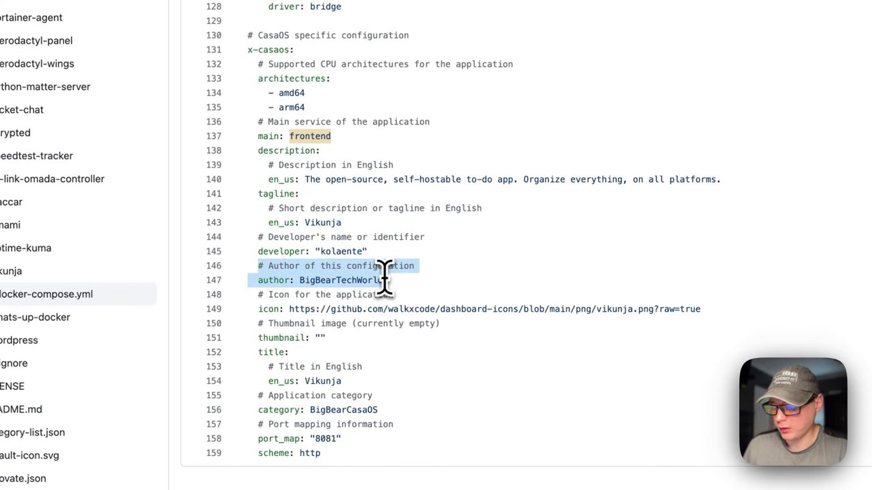
pyautogui.moveTo(256, 310); pyautogui.dragTo(696, 310)
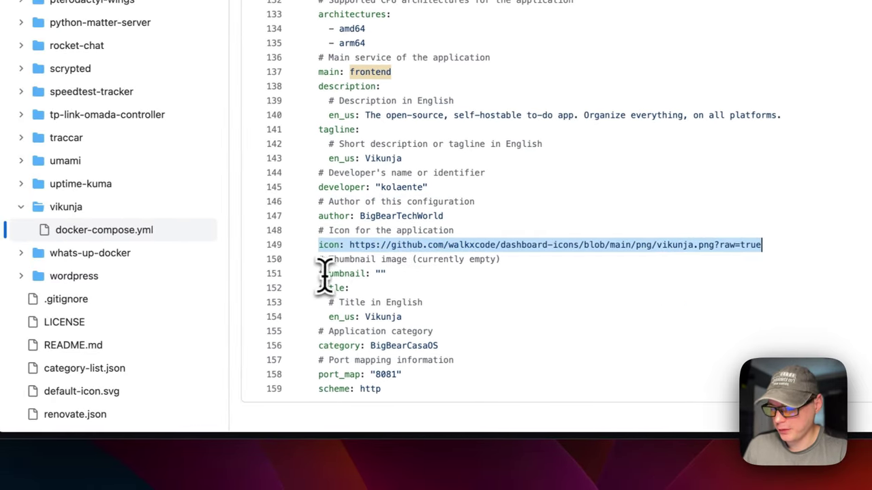
pyautogui.moveTo(325, 292); pyautogui.dragTo(427, 300)
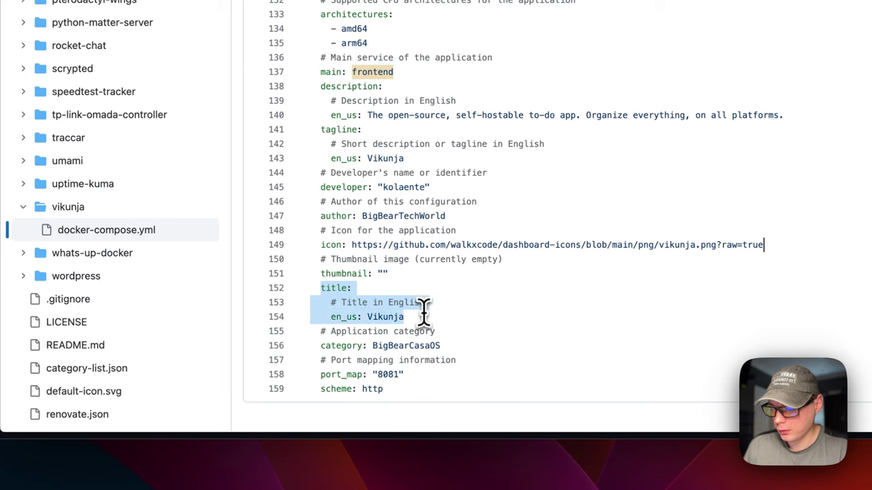
pyautogui.moveTo(321, 346); pyautogui.dragTo(467, 348)
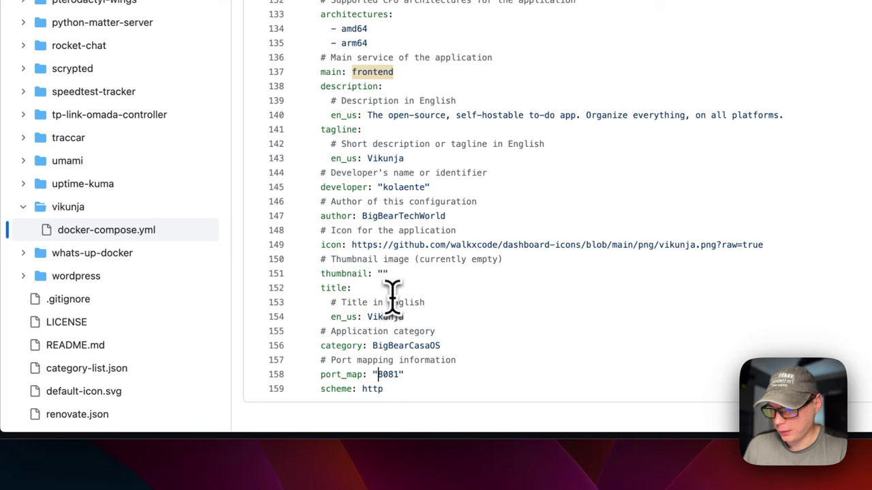
pyautogui.scroll(20, 392, 296)
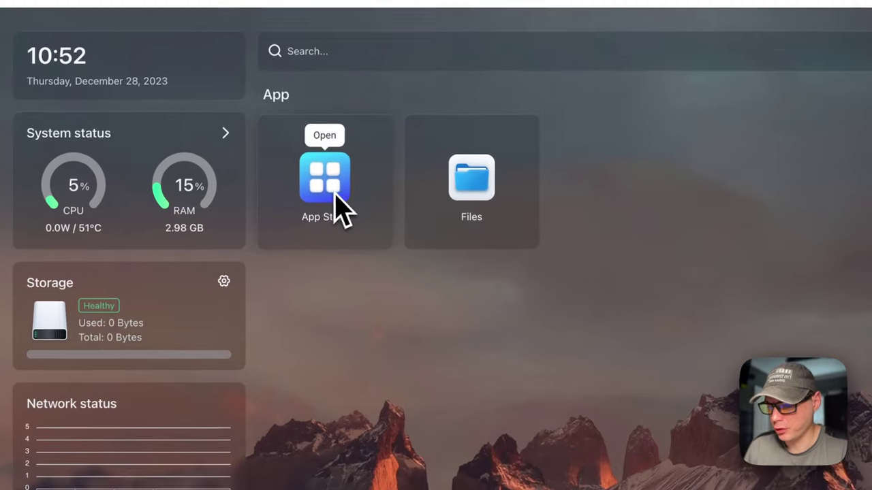
# Search the CasaOS App Store for "vik" and check the category of the Vikunja listing
pyautogui.click(324, 203)
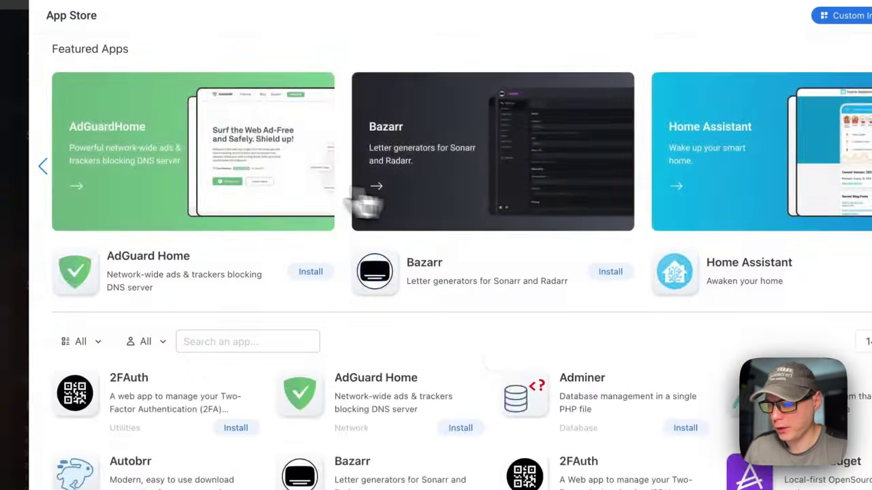
pyautogui.write('vik')
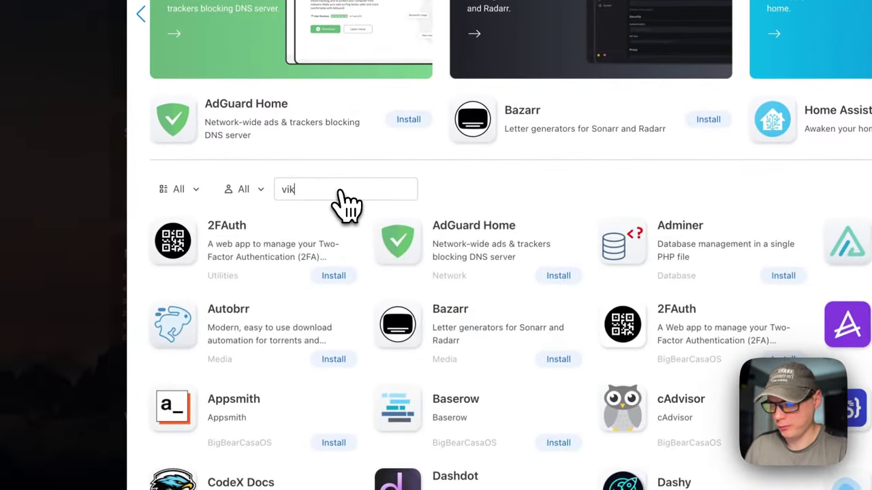
pyautogui.moveTo(207, 285); pyautogui.dragTo(214, 278)
pyautogui.moveTo(349, 252); pyautogui.dragTo(311, 272)
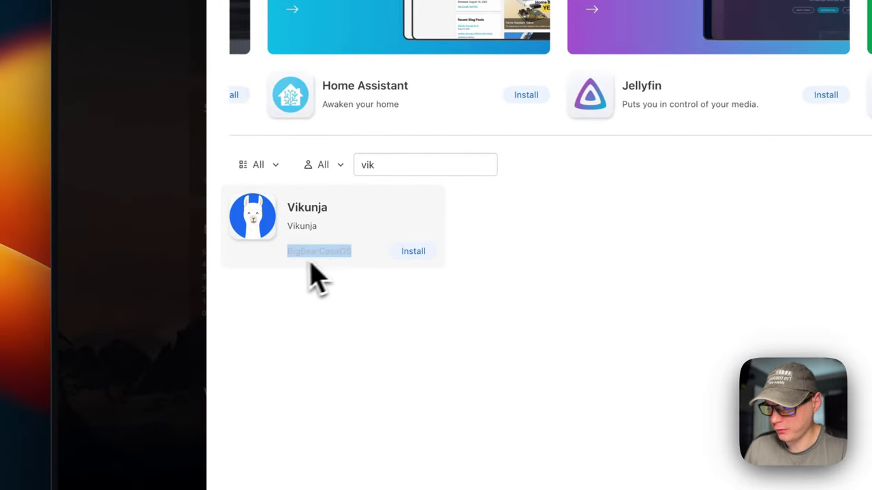
# Install Vikunja from its App Store details page and let the installation continue in the background
pyautogui.click(311, 227)
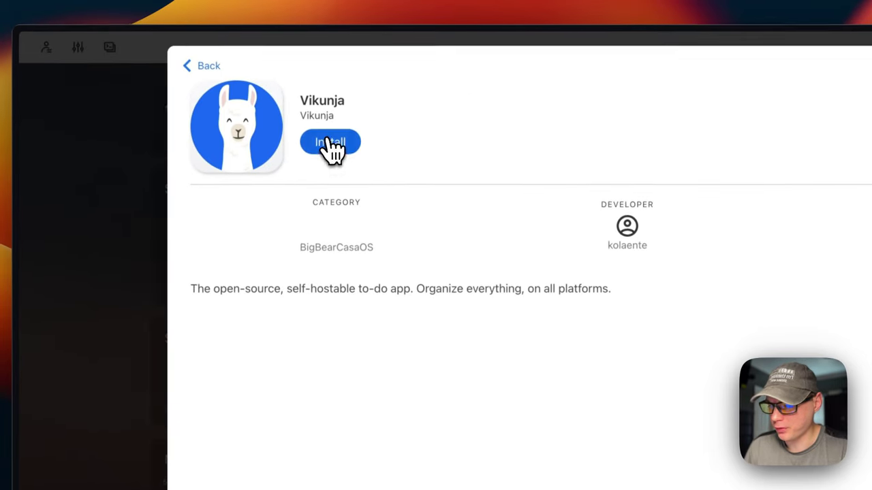
pyautogui.click(327, 134)
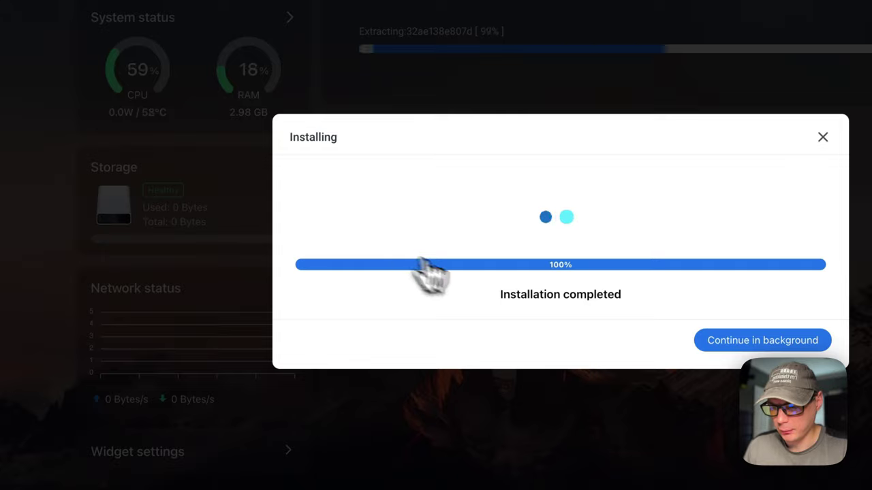
pyautogui.click(763, 339)
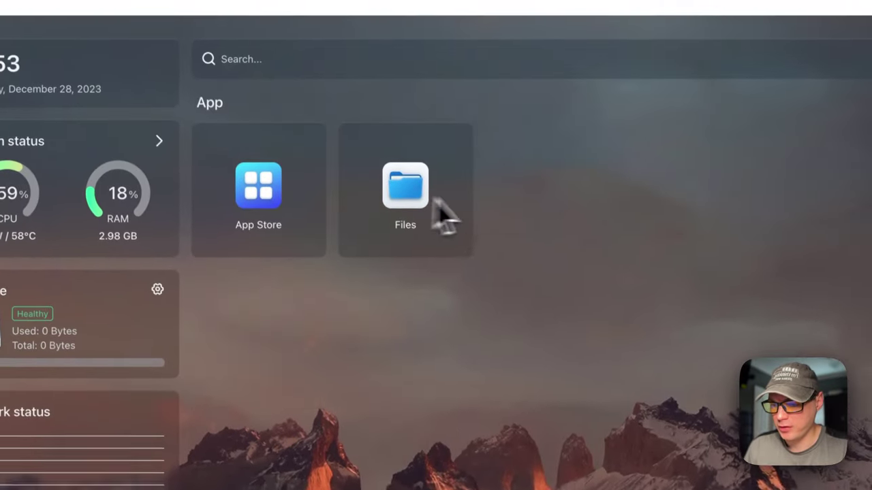
# Open the installed Vikunja app's settings and review the api service's ports, volumes and environment variables
pyautogui.moveTo(537, 254)
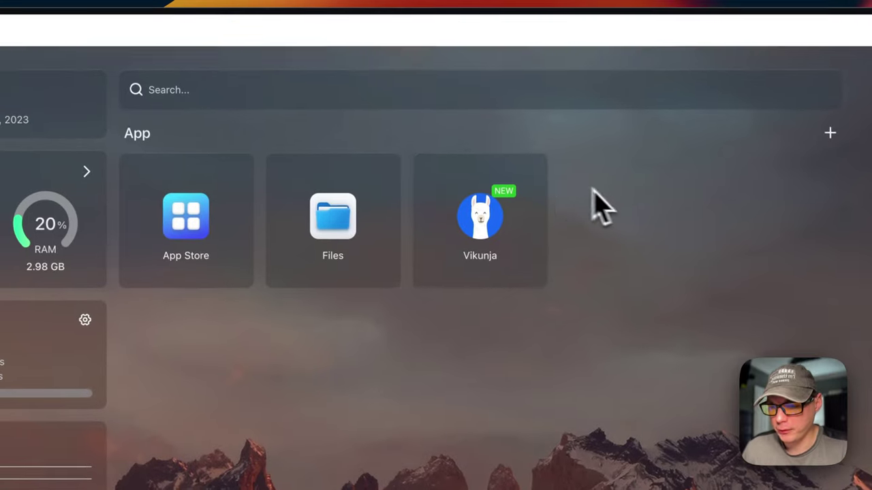
pyautogui.click(532, 172)
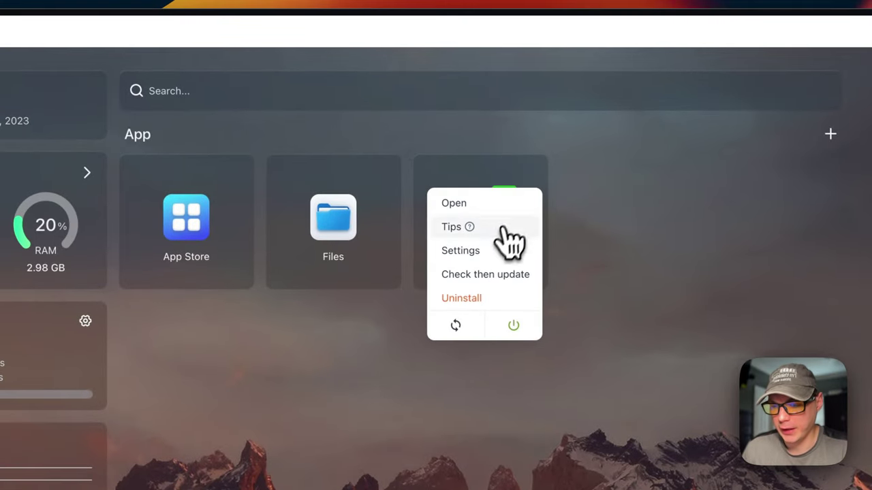
pyautogui.click(465, 252)
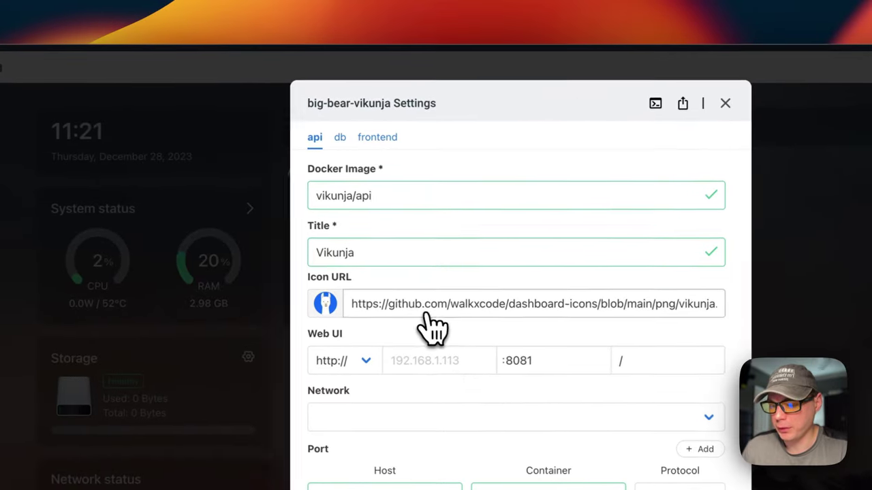
pyautogui.scroll(-3, 271, 289)
pyautogui.scroll(-4, 437, 327)
pyautogui.scroll(5, 438, 325)
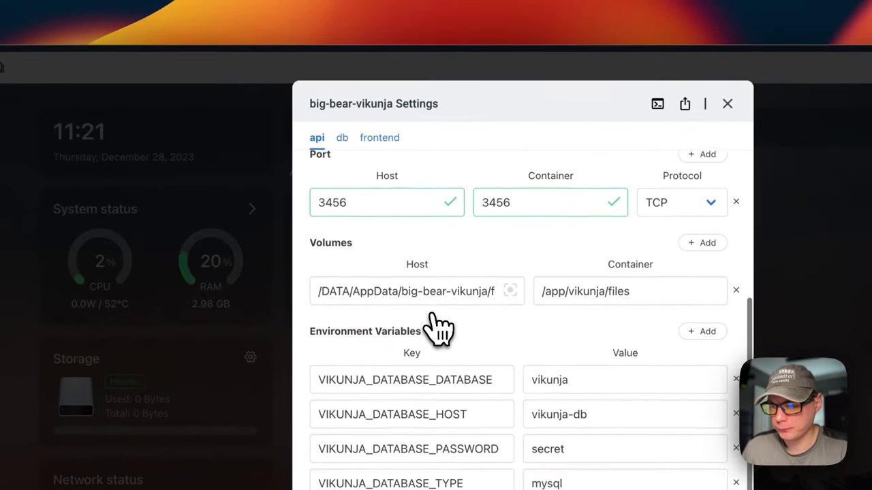
pyautogui.click(376, 140)
pyautogui.scroll(-2, 436, 330)
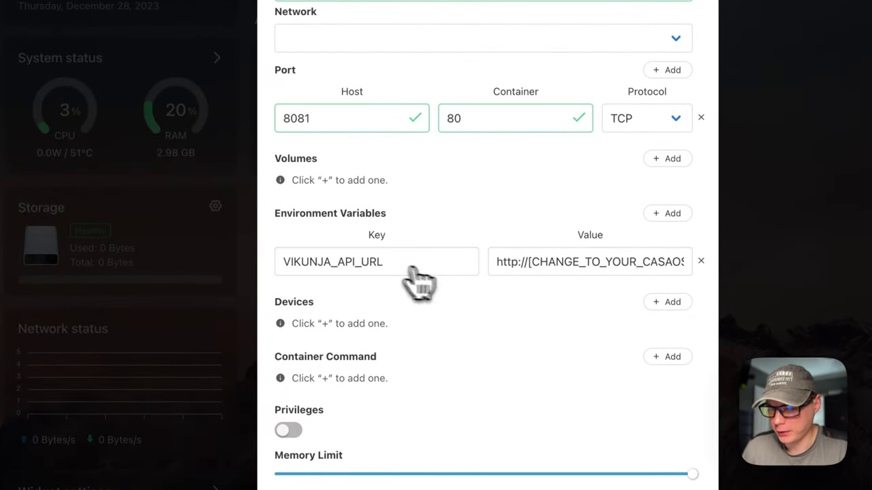
pyautogui.moveTo(532, 266); pyautogui.dragTo(617, 264)
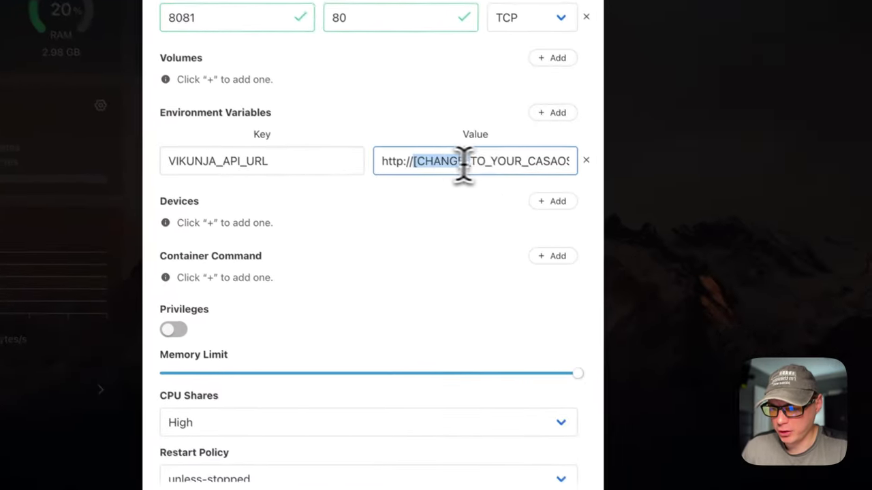
pyautogui.moveTo(494, 156); pyautogui.dragTo(513, 158)
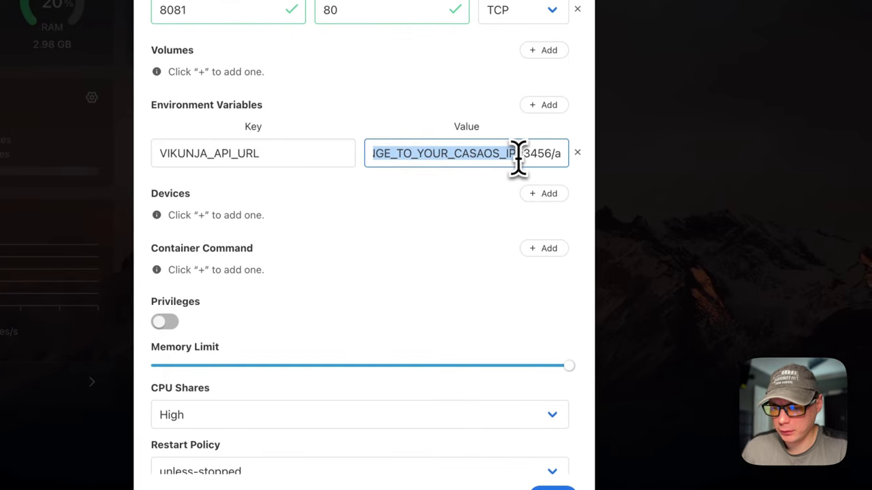
pyautogui.write('192.168.1.113')
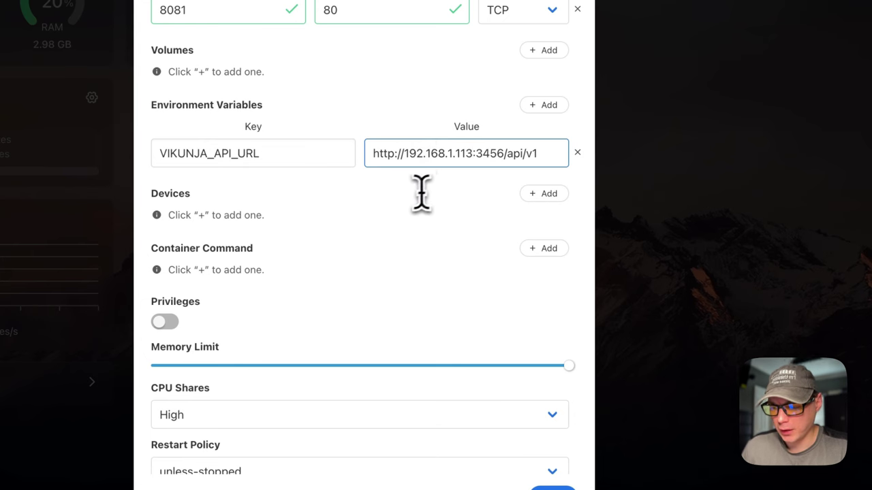
pyautogui.click(552, 488)
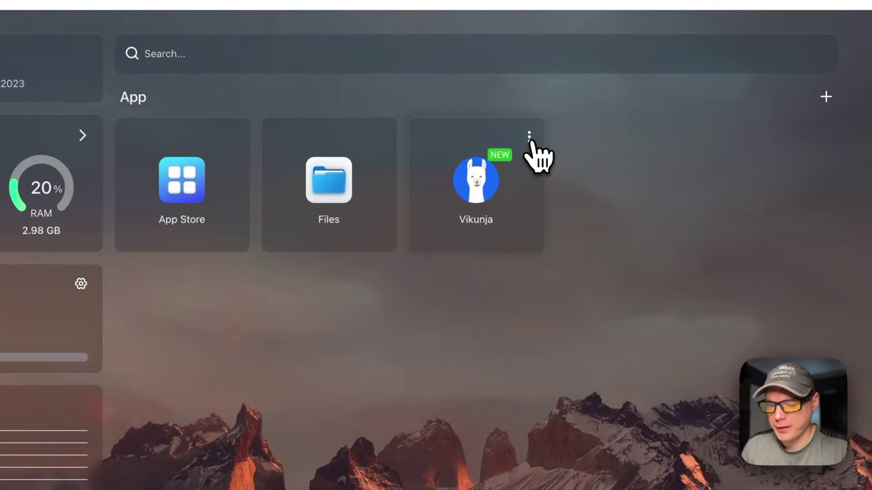
# Add the note "Testing" to Vikunja's tips, save it and close the note
pyautogui.click(529, 139)
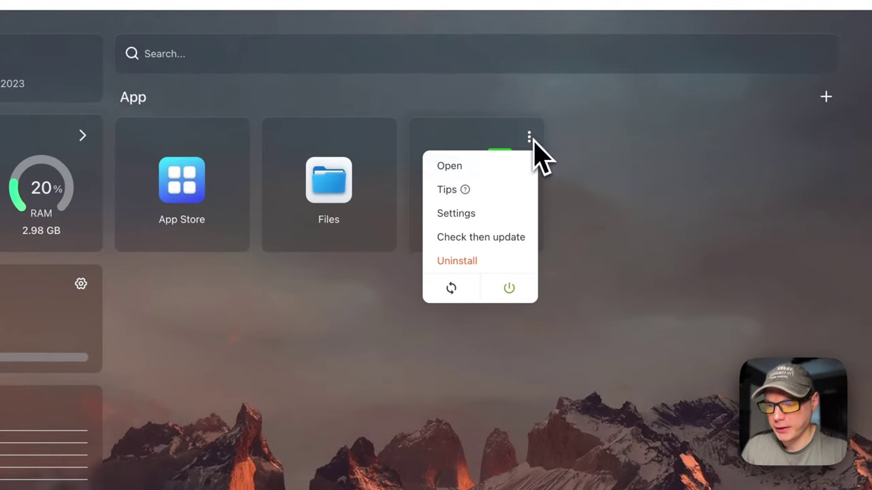
pyautogui.click(451, 192)
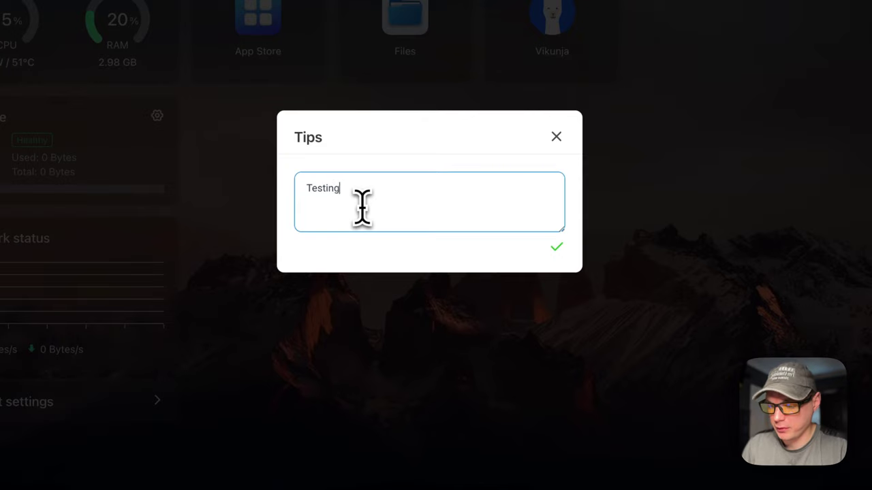
pyautogui.click(556, 248)
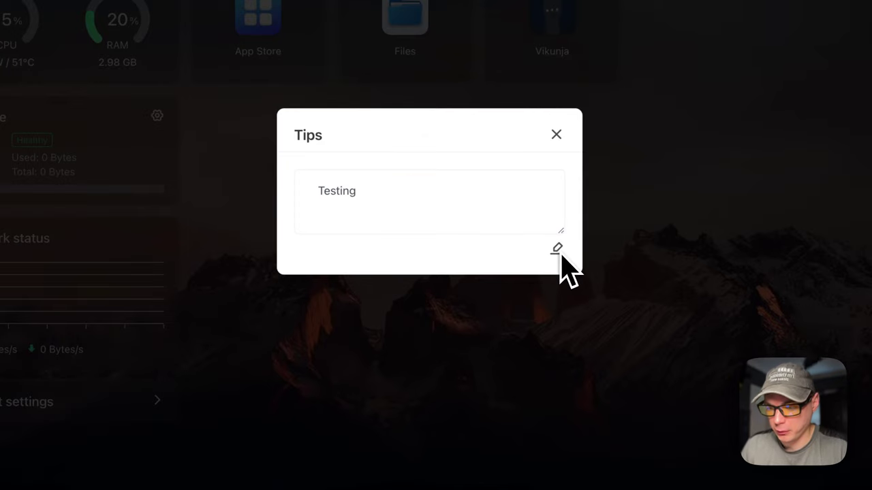
pyautogui.click(556, 134)
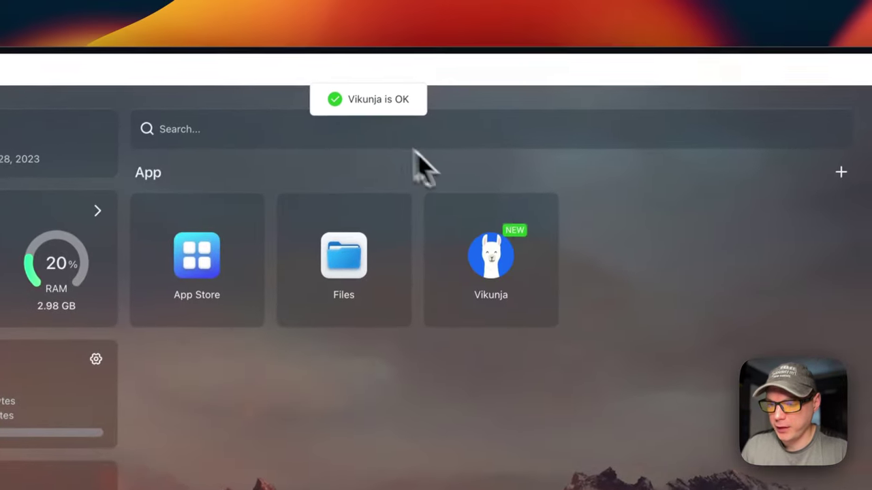
# Reopen Vikunja's tips to check the saved note, and close them again
pyautogui.click(545, 216)
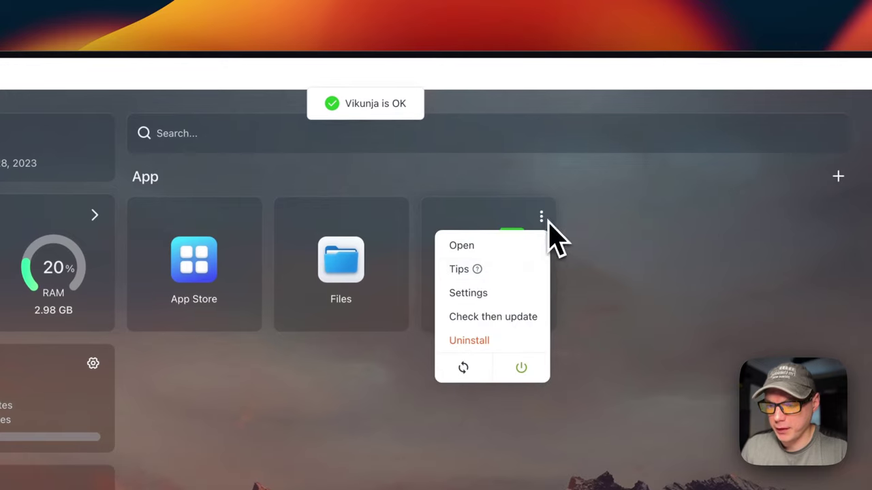
pyautogui.click(503, 273)
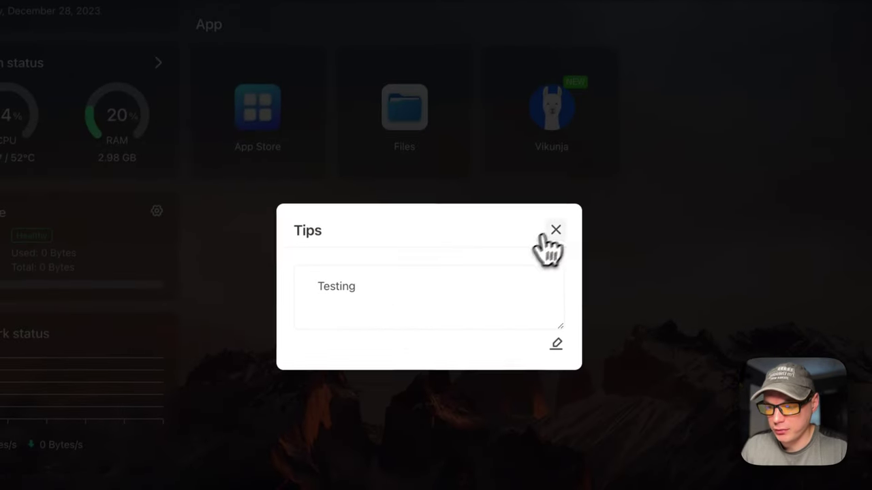
pyautogui.click(555, 230)
# Review the api, db and frontend service configurations in Vikunja's settings
pyautogui.click(603, 67)
pyautogui.click(543, 146)
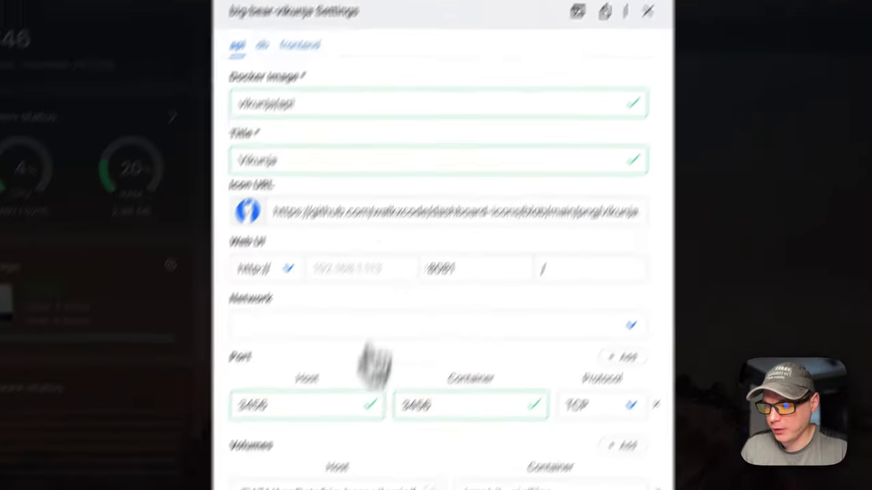
pyautogui.scroll(-10, 409, 371)
pyautogui.scroll(10, 433, 371)
pyautogui.click(372, 117)
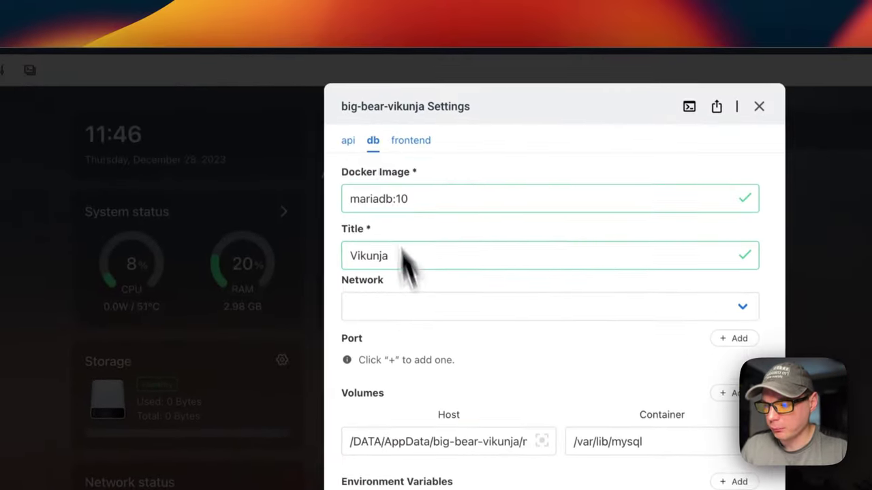
pyautogui.scroll(-10, 418, 360)
pyautogui.scroll(10, 415, 350)
pyautogui.click(408, 141)
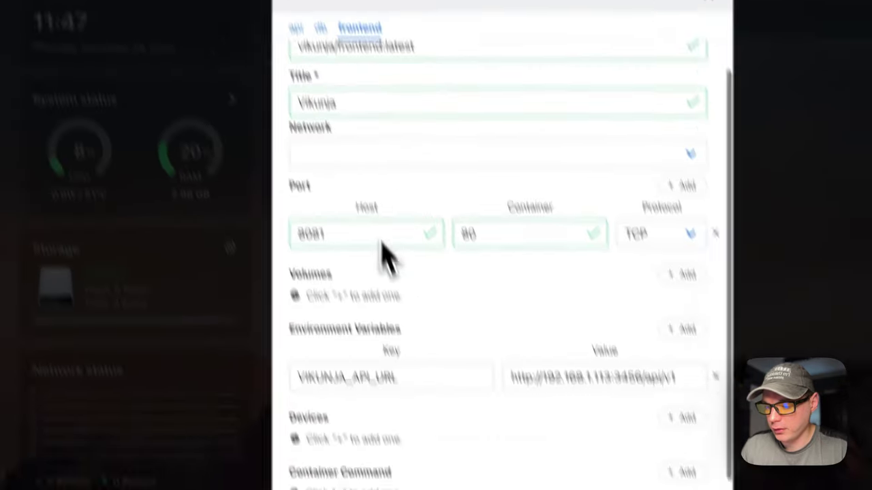
pyautogui.scroll(-10, 385, 257)
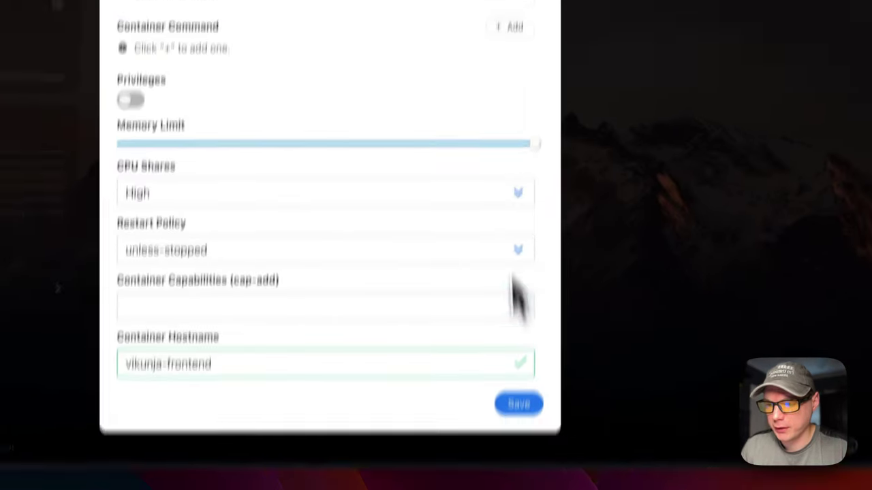
pyautogui.scroll(10, 515, 296)
# List the frontend container's files with ls in its terminal, and view the app's logs
pyautogui.click(572, 101)
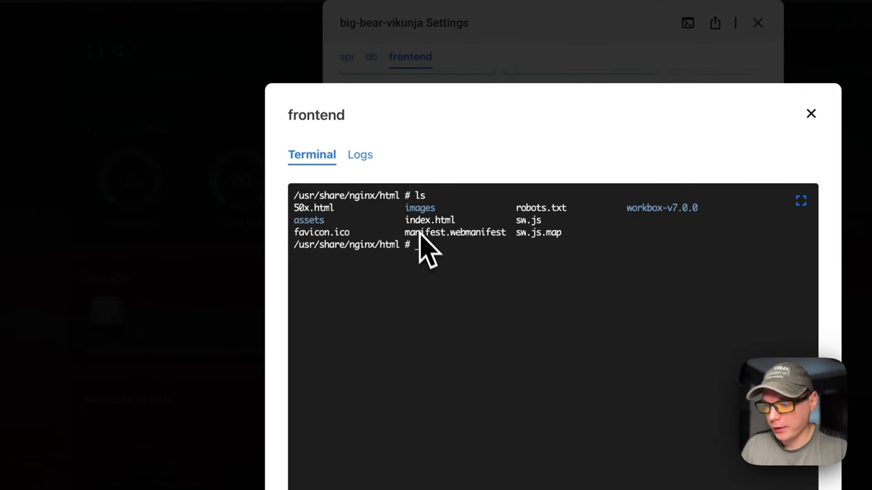
pyautogui.click(361, 156)
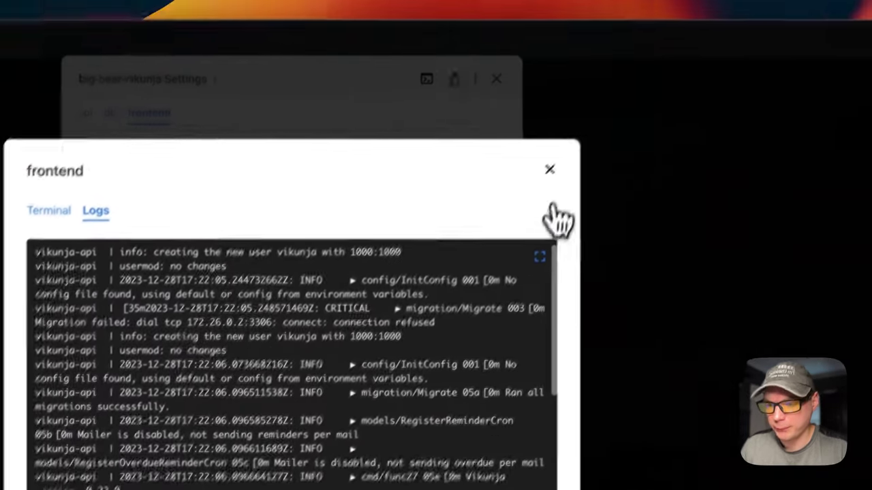
pyautogui.click(549, 169)
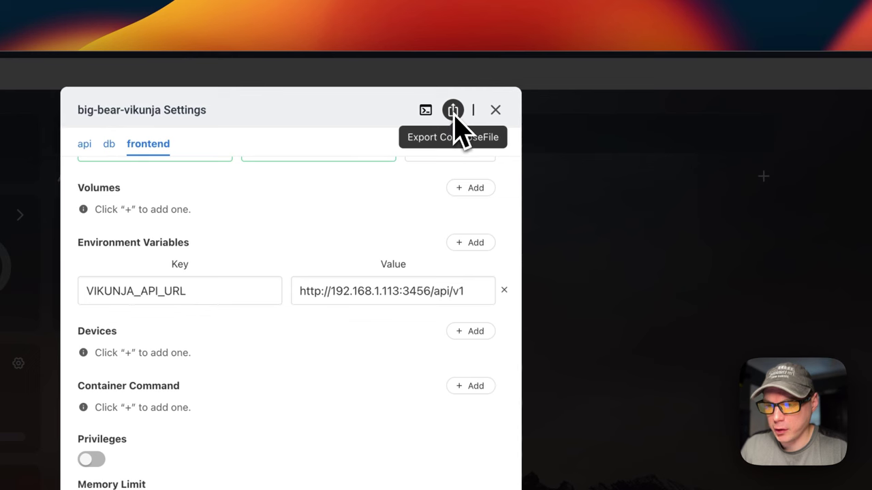
# Close Vikunja's settings and run Check then update on the app
pyautogui.click(496, 110)
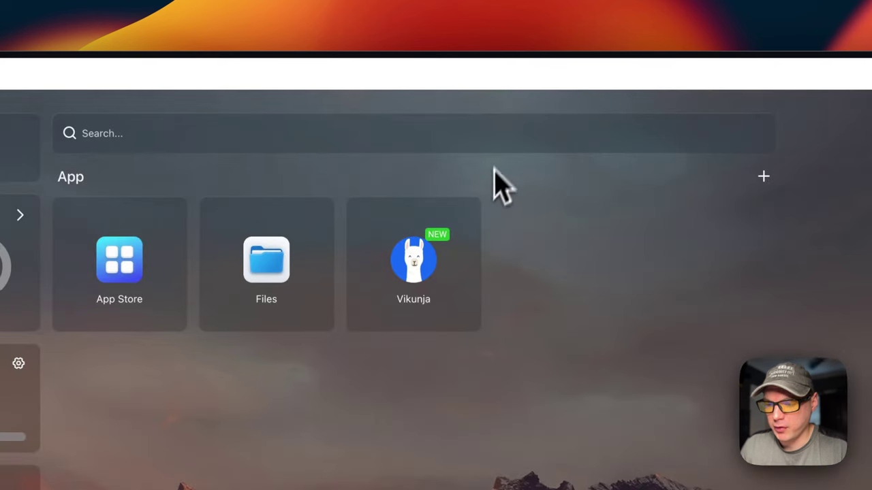
pyautogui.click(467, 217)
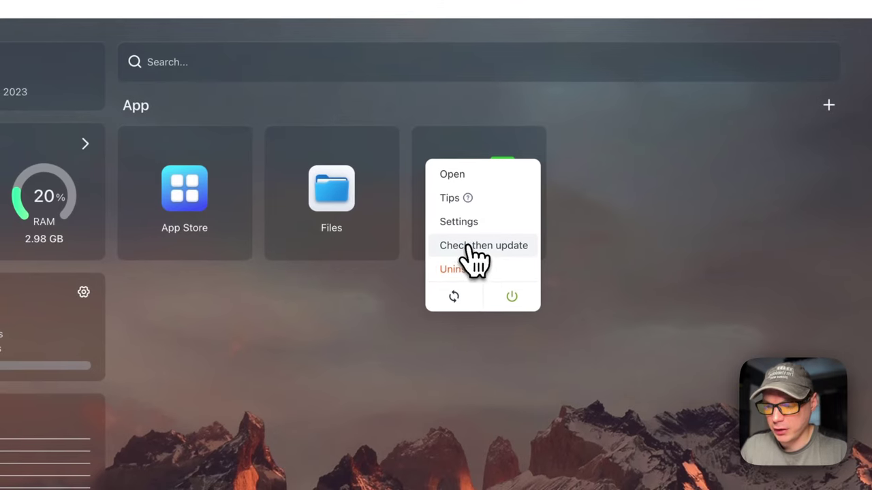
pyautogui.click(475, 246)
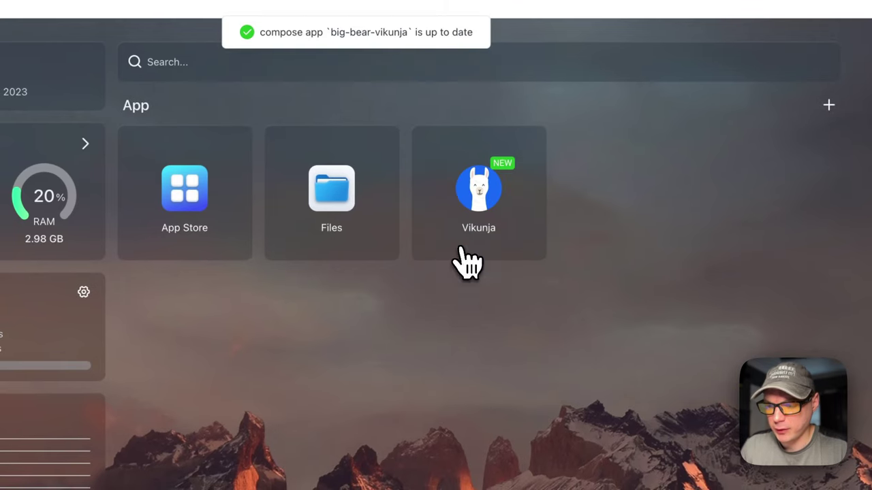
pyautogui.click(532, 146)
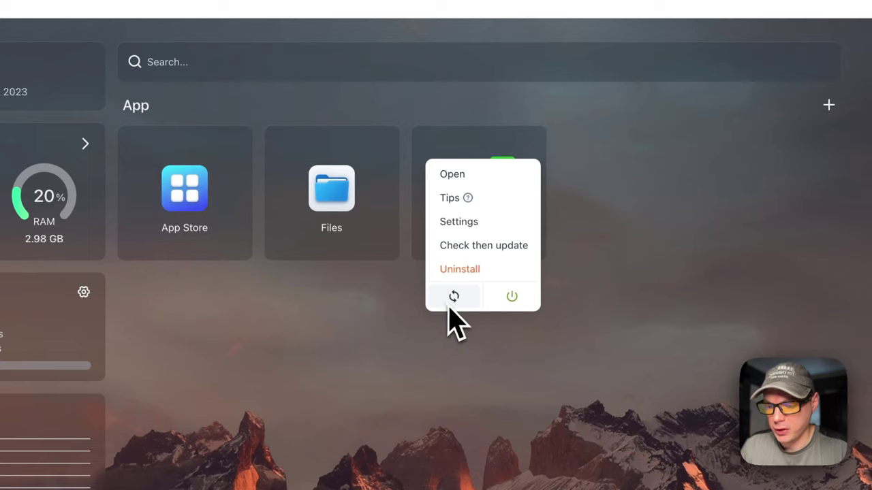
pyautogui.click(492, 348)
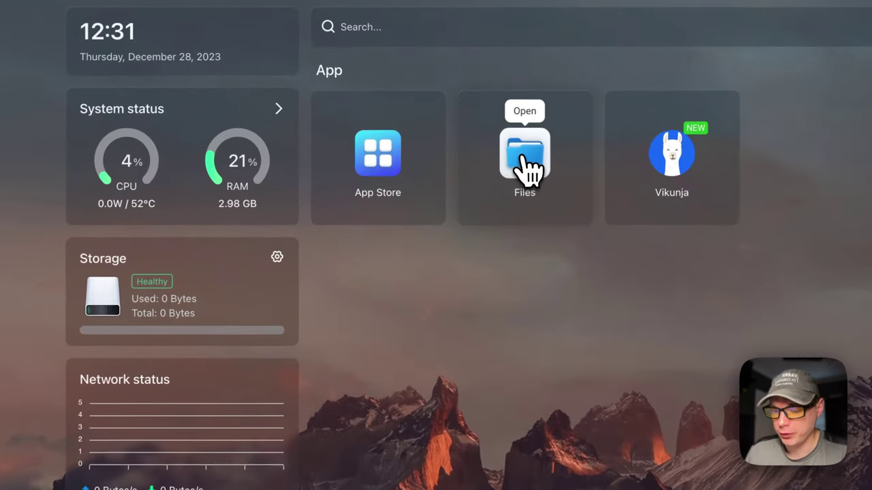
# Browse the files and mysql folders inside DATA/AppData/big-bear-vikunja in the Files app
pyautogui.click(524, 163)
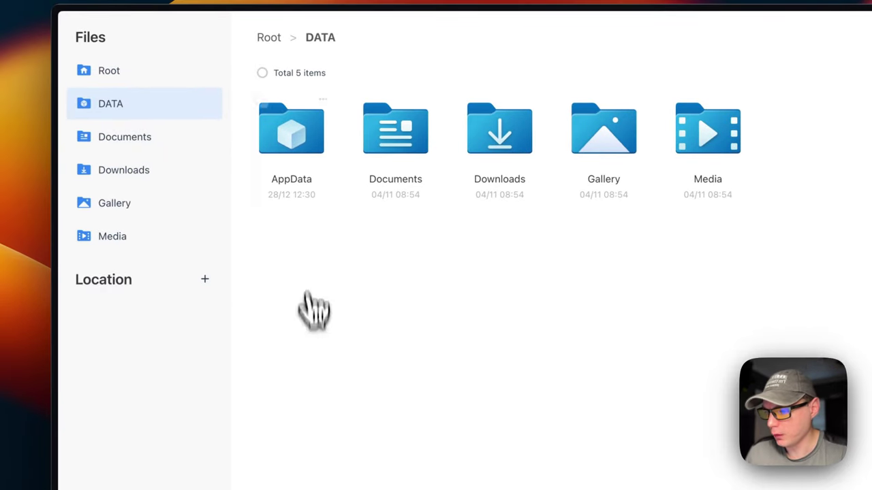
pyautogui.click(293, 174)
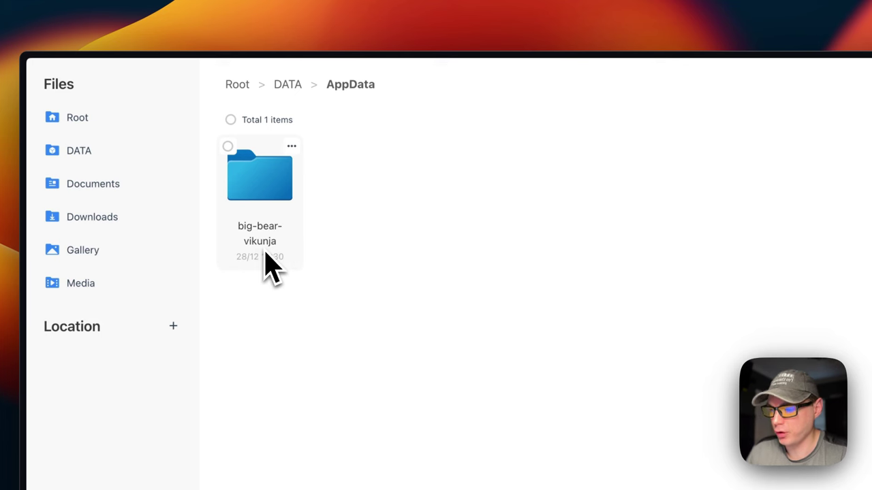
pyautogui.click(272, 216)
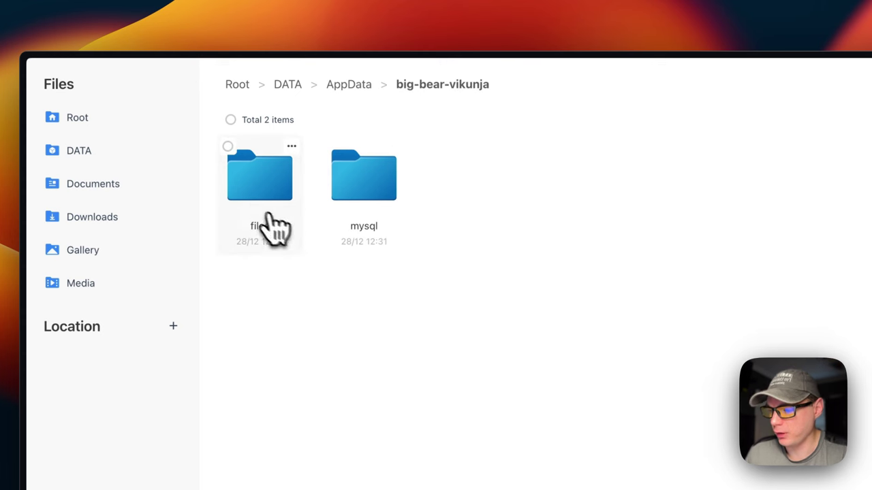
pyautogui.click(270, 217)
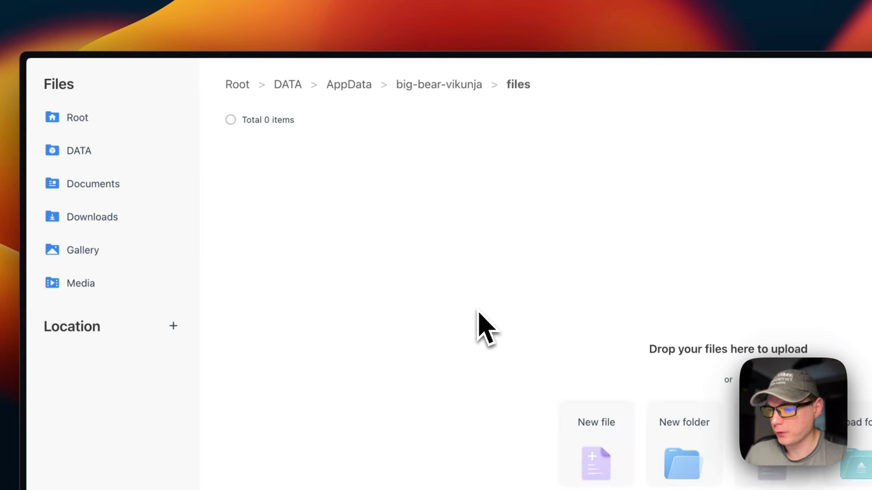
pyautogui.click(443, 84)
pyautogui.click(298, 193)
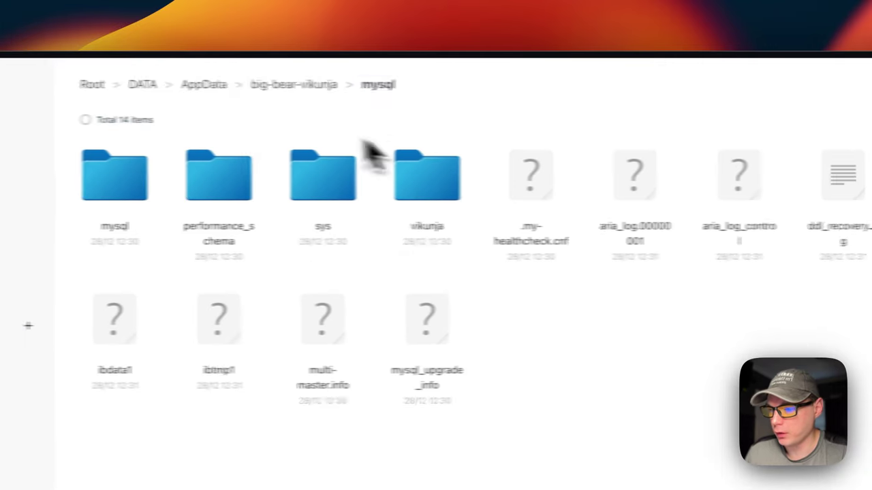
pyautogui.click(292, 85)
# Review the actions available for all selected items and for a single folder in big-bear-vikunja, and close the Files app
pyautogui.click(246, 120)
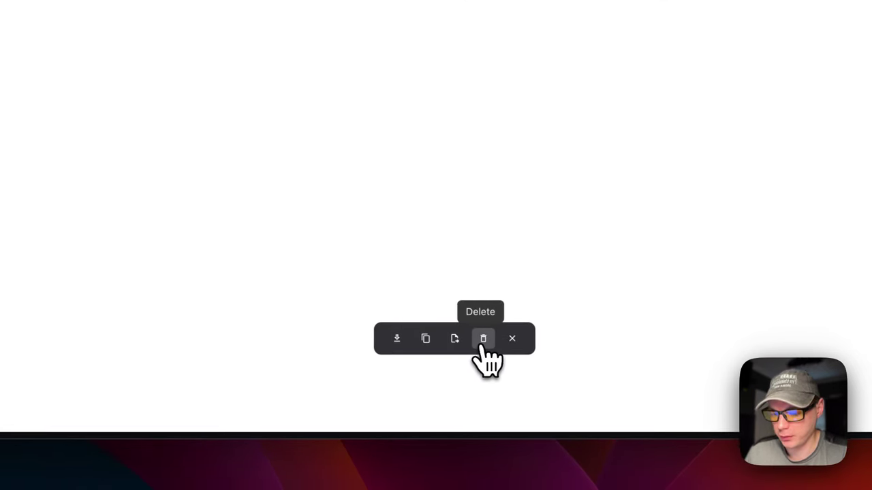
pyautogui.click(512, 338)
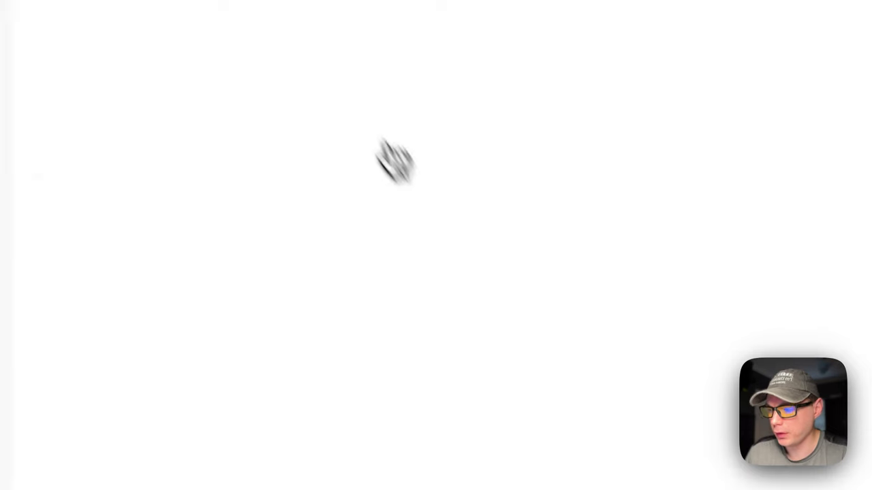
pyautogui.click(312, 136)
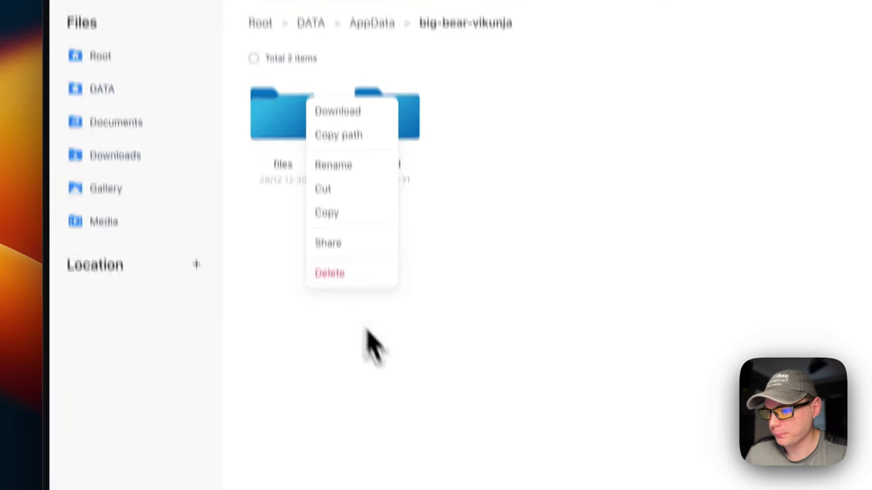
pyautogui.click(385, 403)
pyautogui.click(374, 79)
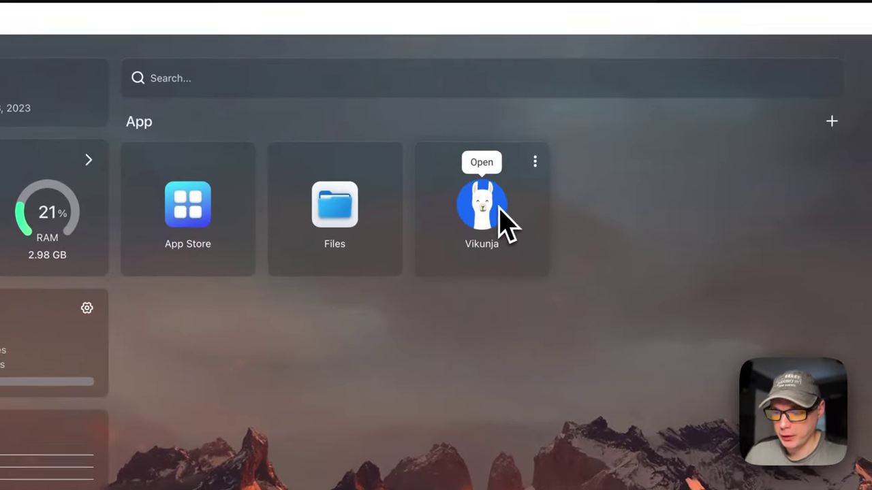
# Open Vikunja from the dashboard and check the installation address on its login page
pyautogui.click(534, 162)
pyautogui.click(458, 197)
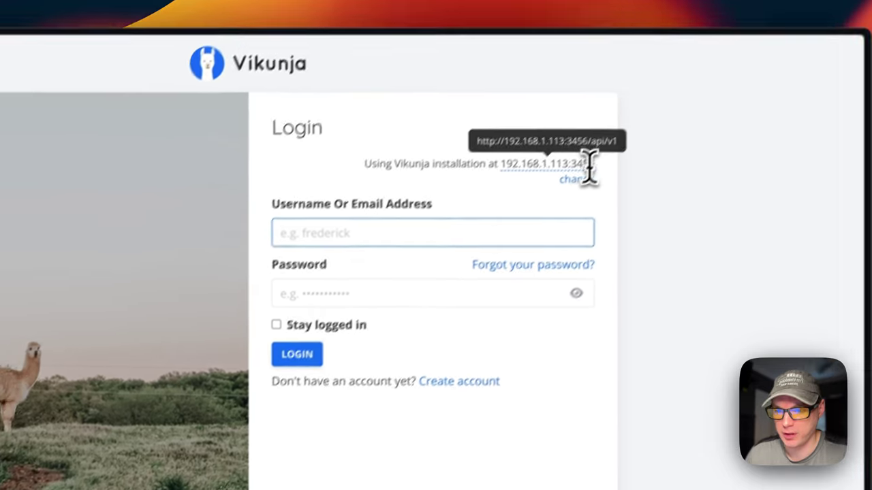
pyautogui.doubleClick(562, 186)
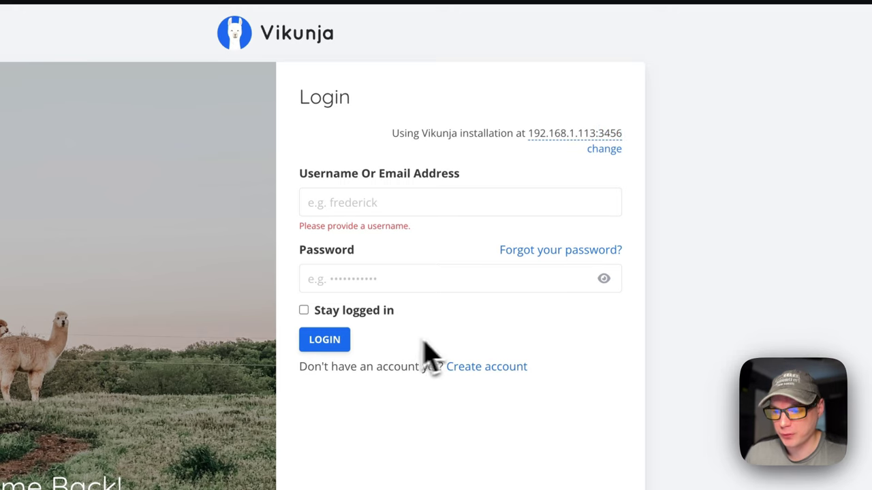
# Create a Vikunja account with the username admin, an email address and an eight-character account password
pyautogui.click(476, 366)
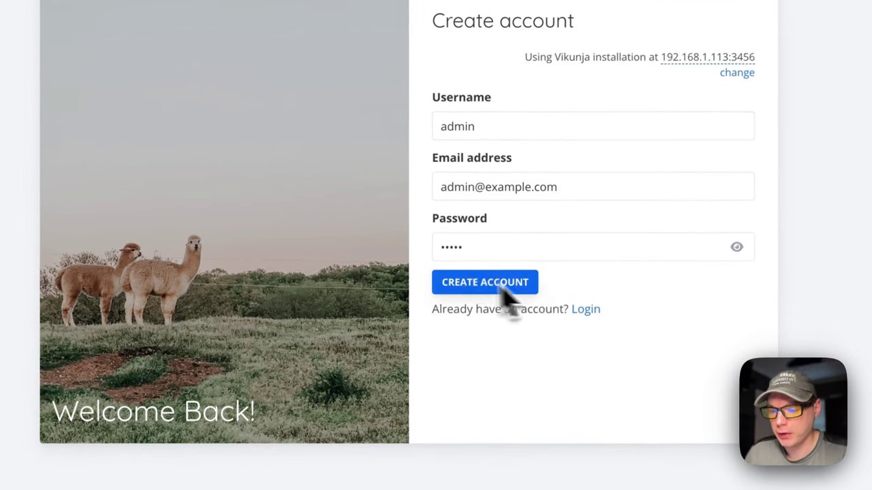
pyautogui.click(419, 331)
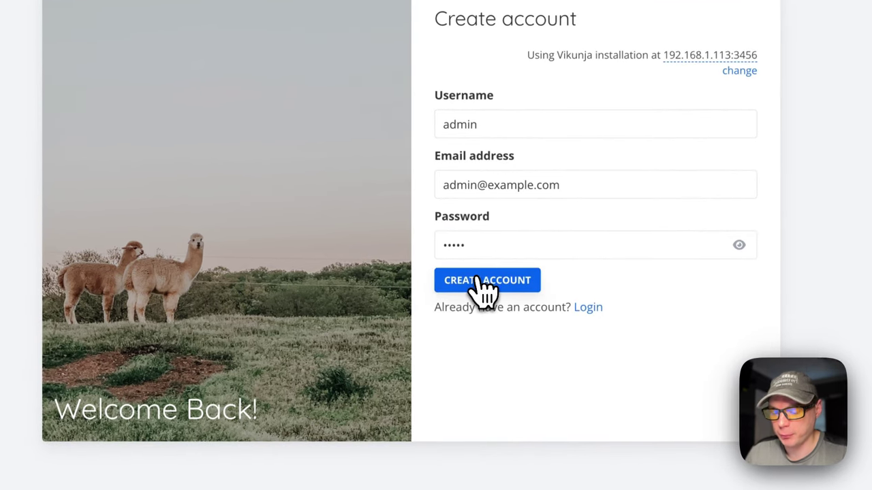
pyautogui.click(482, 284)
pyautogui.doubleClick(491, 285)
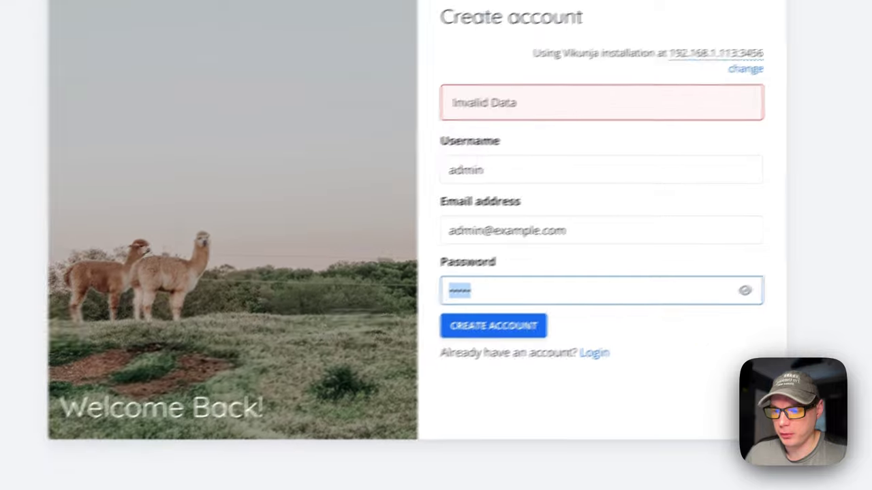
pyautogui.write('password')
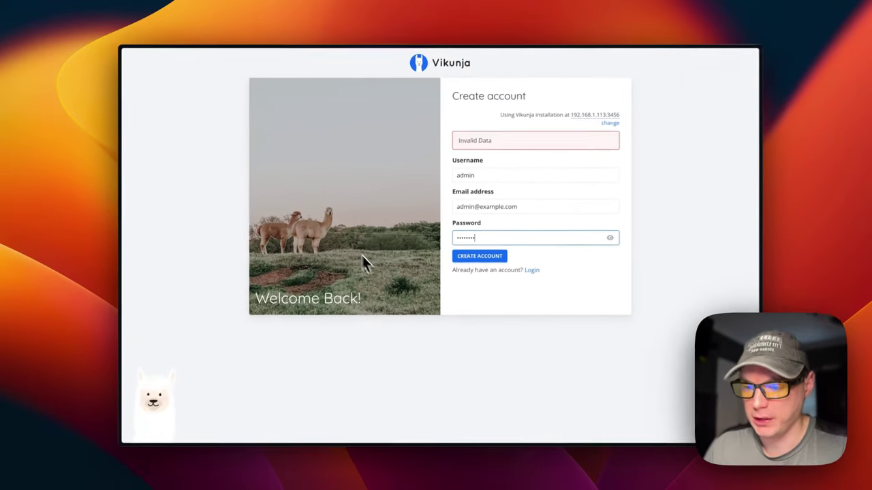
pyautogui.click(526, 263)
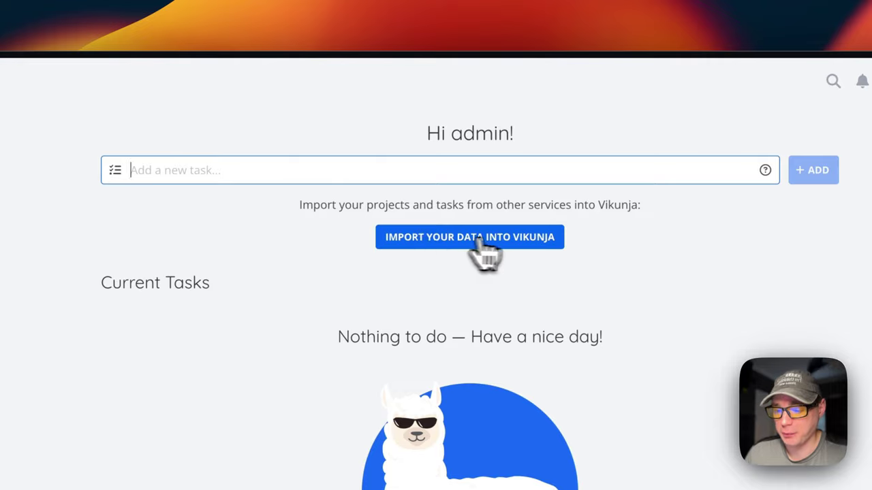
# View the services available for importing data into Vikunja, and return to the overview
pyautogui.click(494, 239)
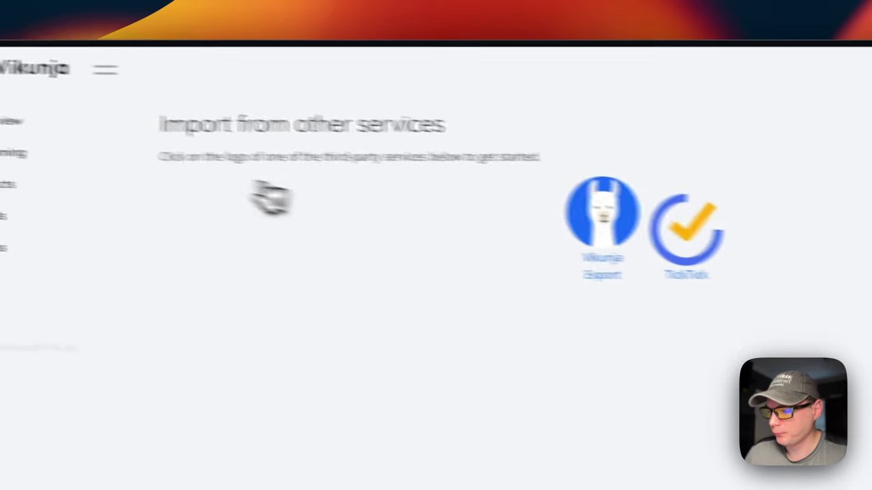
pyautogui.click(136, 129)
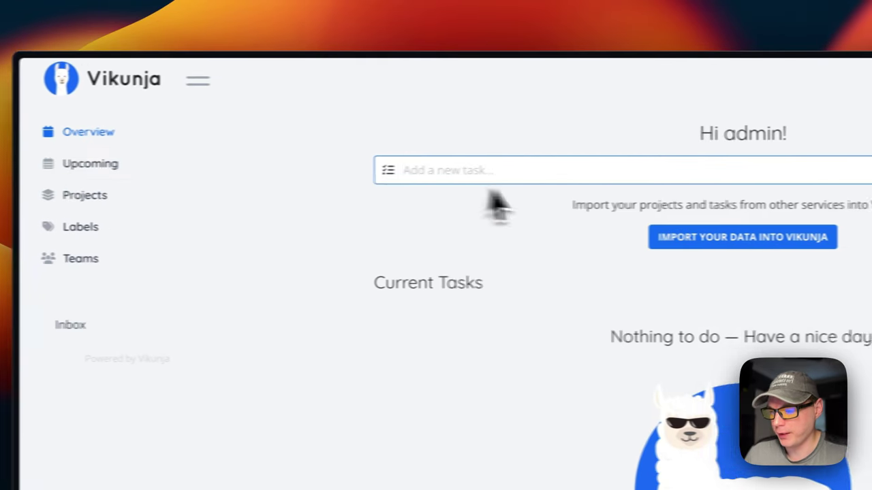
# Show tasks without dates and overdue tasks in the upcoming tasks view, and look through the date range presets
pyautogui.click(153, 167)
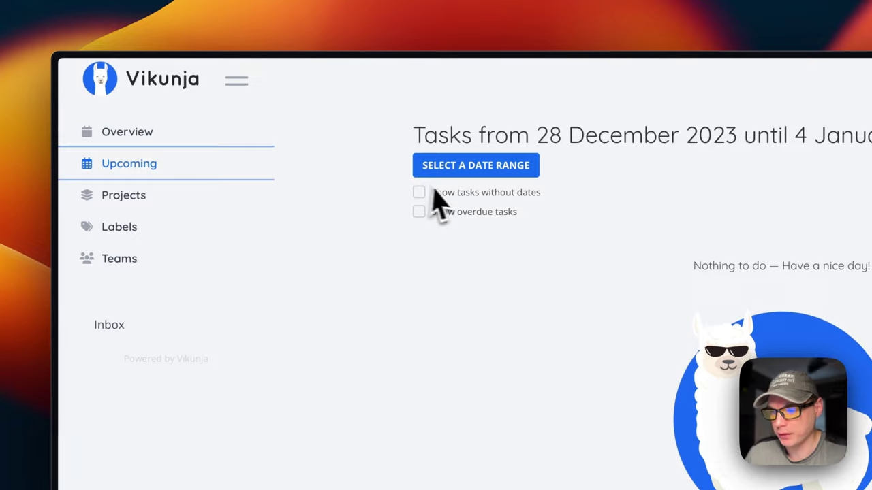
pyautogui.click(420, 193)
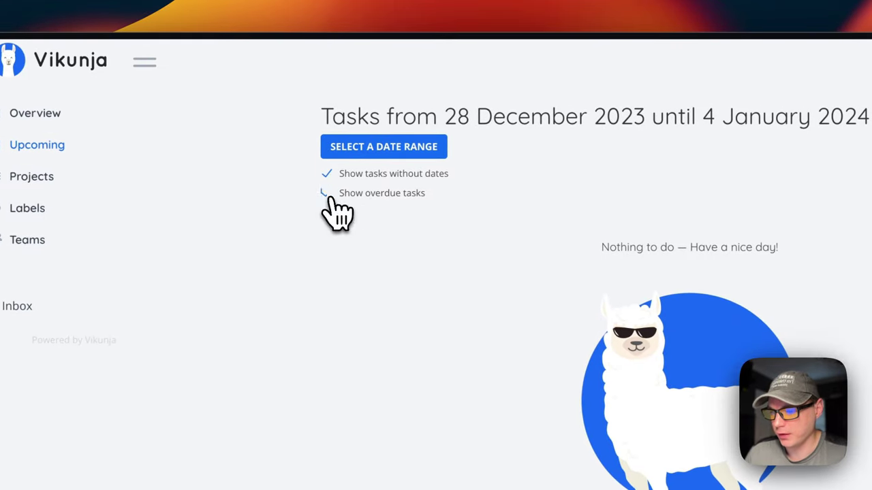
pyautogui.click(380, 148)
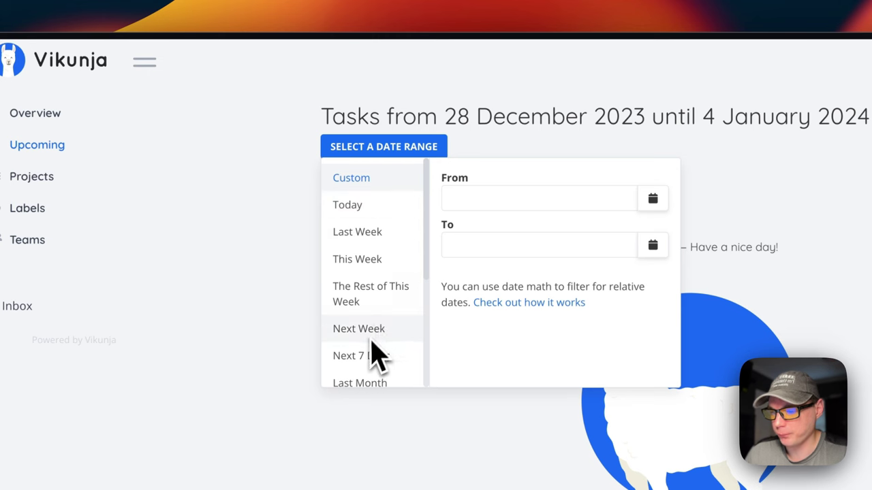
pyautogui.scroll(-5, 375, 354)
pyautogui.click(250, 335)
# Open the projects overview, inspect the new saved filter form and close it without saving
pyautogui.click(65, 180)
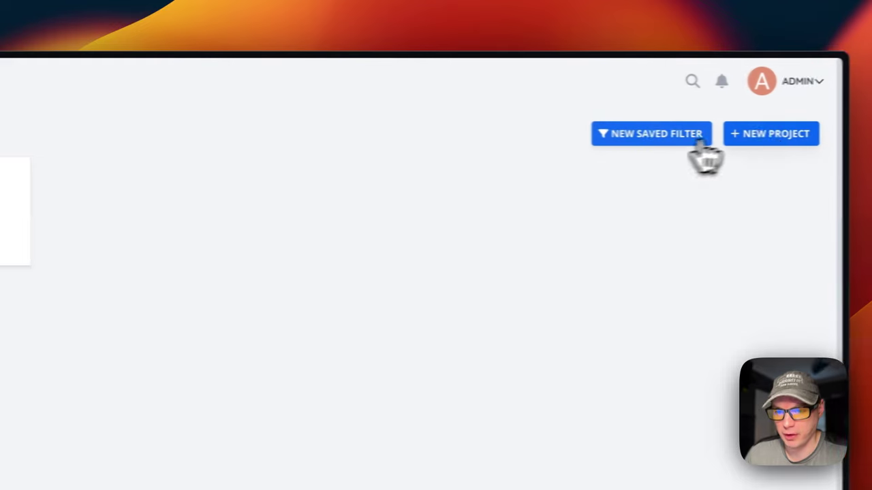
pyautogui.click(634, 139)
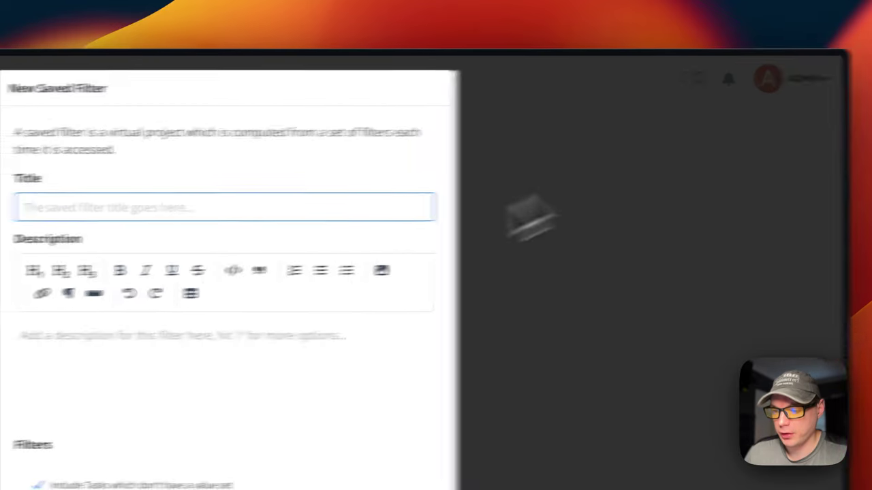
pyautogui.press('Escape')
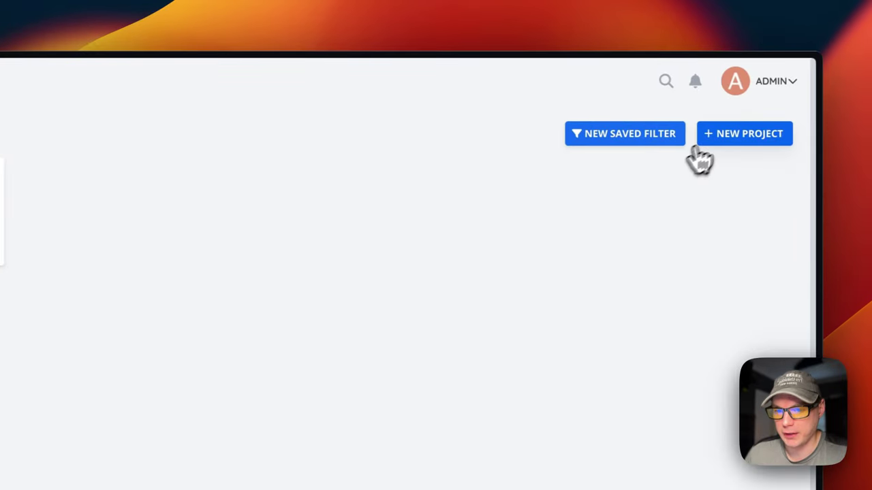
# Create a new project titled BigBearProject with a custom color from the green hue and no parent project
pyautogui.click(756, 136)
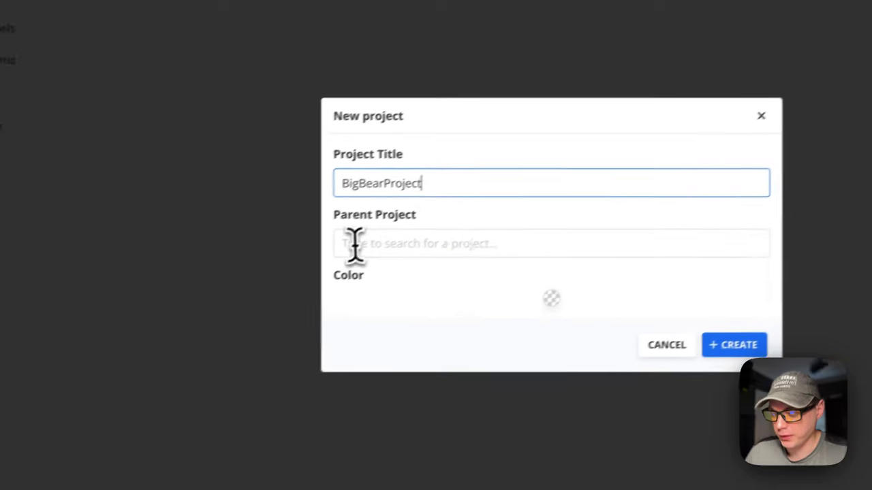
pyautogui.click(266, 294)
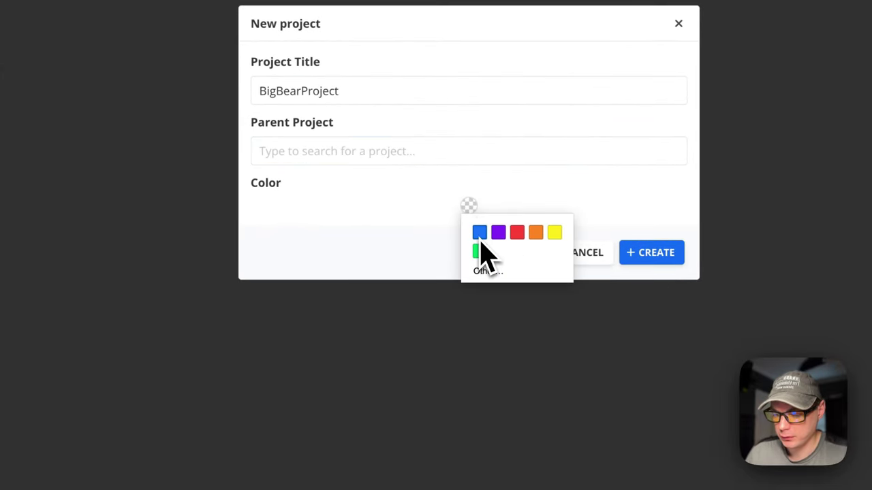
pyautogui.click(487, 272)
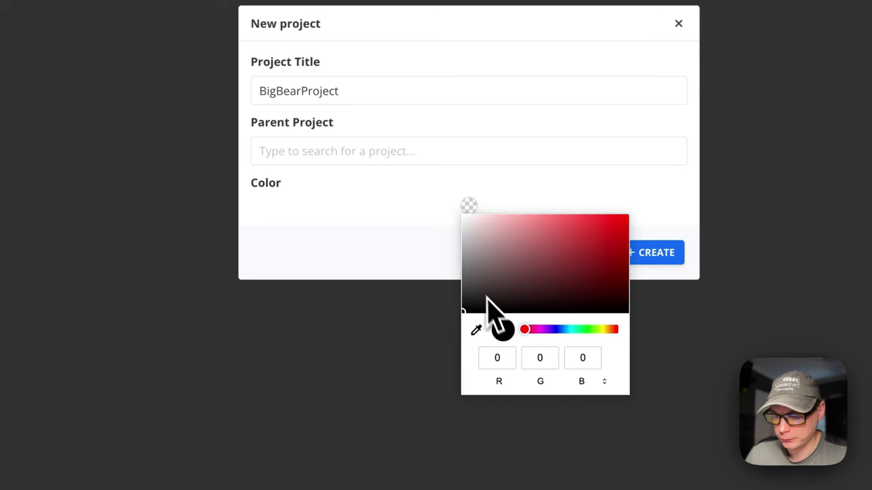
pyautogui.click(469, 266)
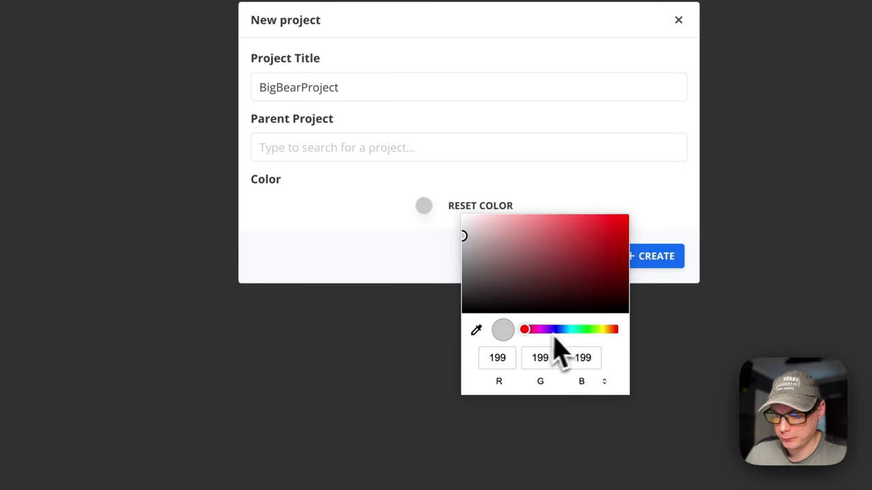
pyautogui.moveTo(542, 330); pyautogui.dragTo(589, 330)
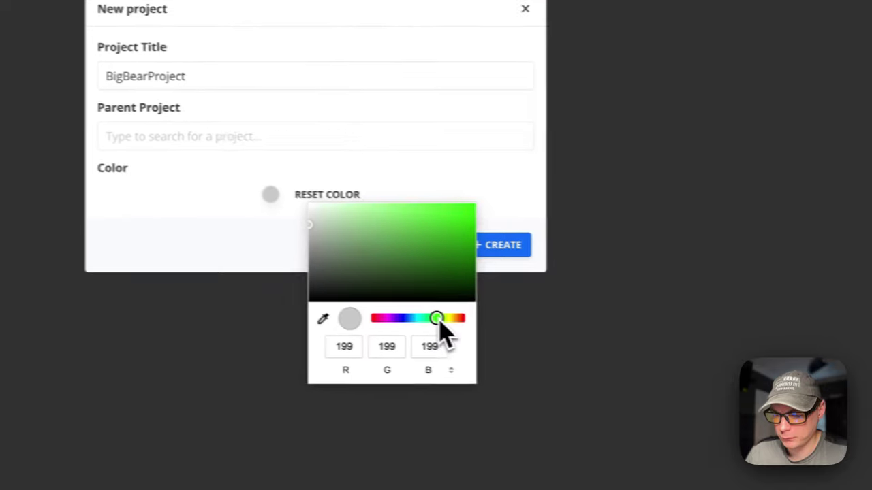
pyautogui.click(547, 286)
pyautogui.moveTo(365, 276); pyautogui.dragTo(345, 269)
pyautogui.click(491, 235)
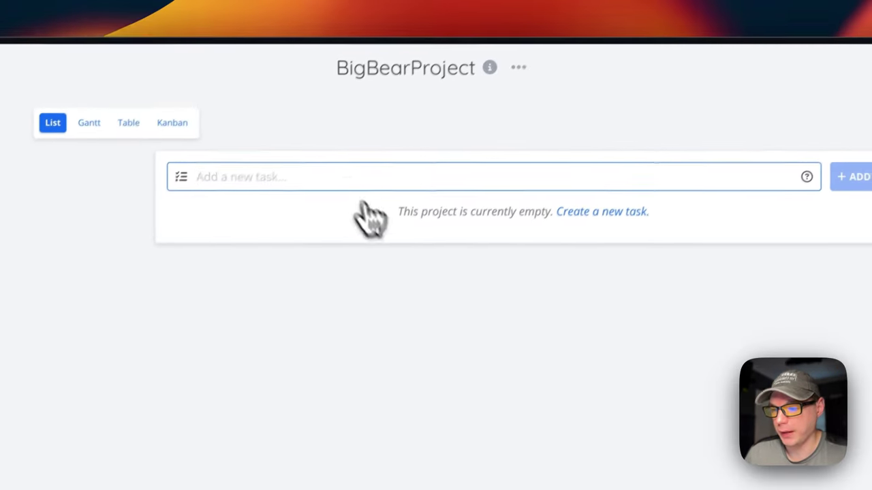
# Look over the project's available actions, and view BigBearProject in the Gantt and Table views
pyautogui.click(504, 82)
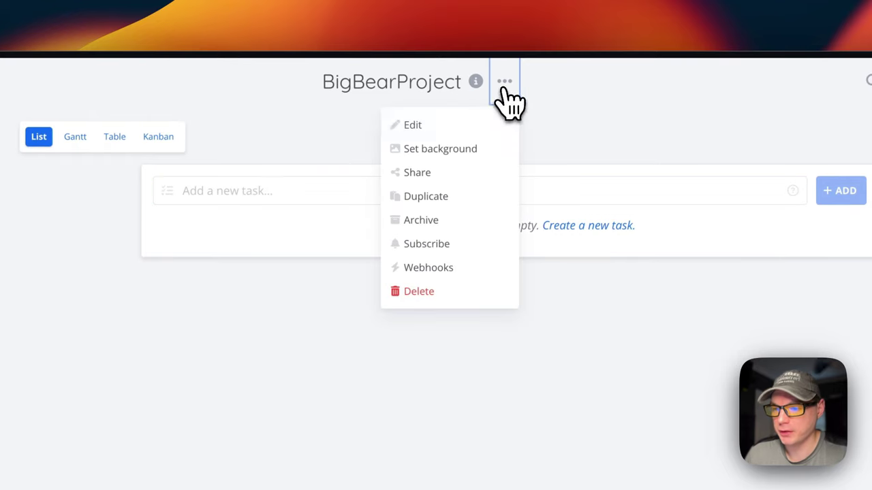
pyautogui.click(333, 334)
pyautogui.click(75, 136)
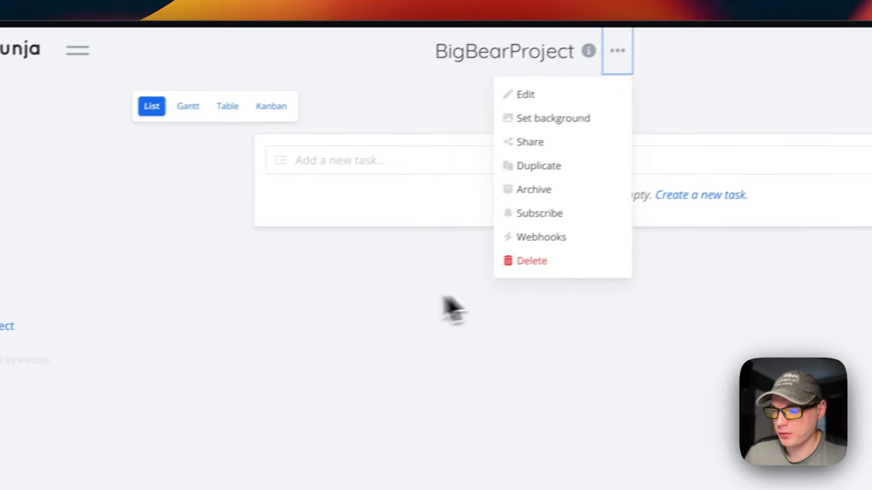
pyautogui.click(316, 138)
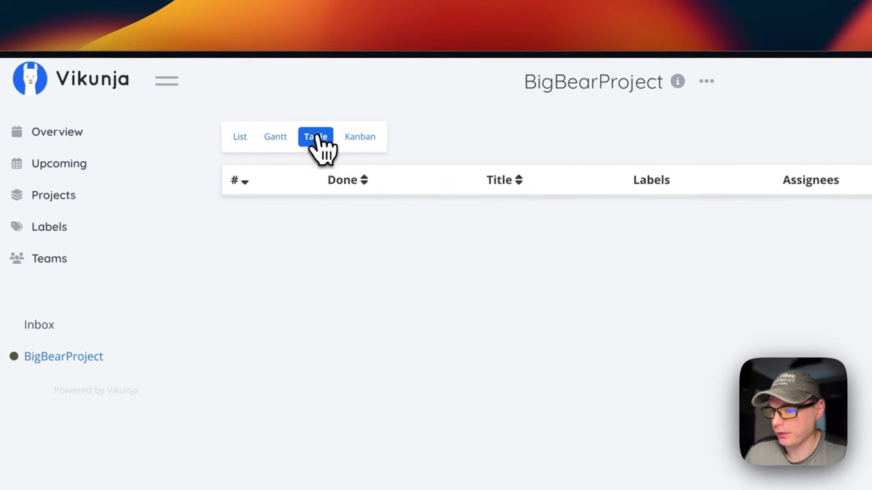
# Open the Kanban view of BigBearProject and add a task titled testing to the Backlog bucket
pyautogui.click(361, 139)
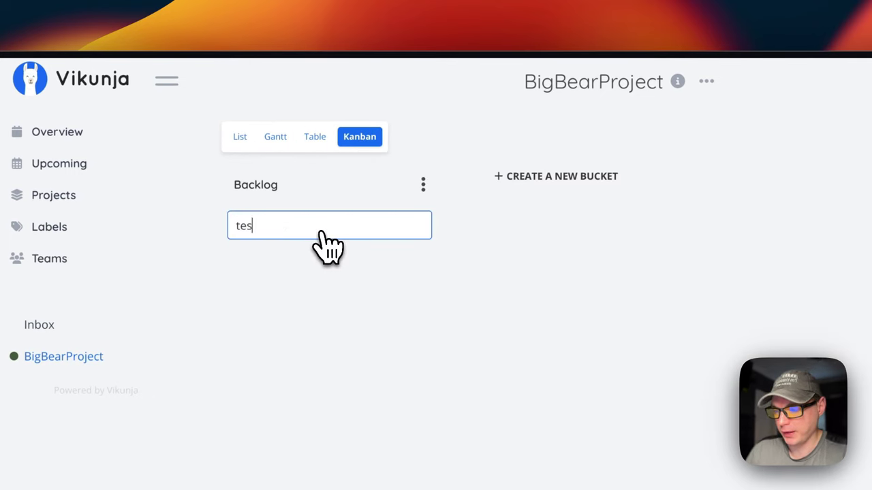
pyautogui.press('Return')
pyautogui.click(338, 368)
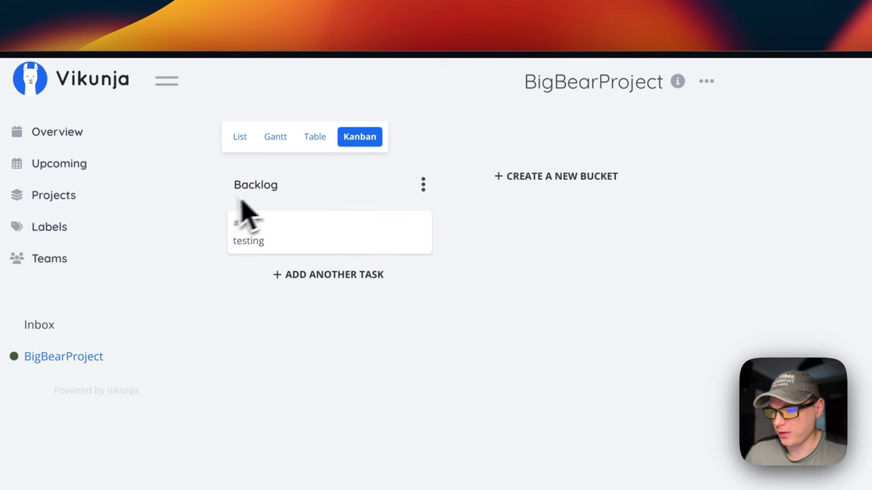
# Create a Kanban bucket titled Testing bucket and try moving the testing task between the buckets
pyautogui.click(534, 176)
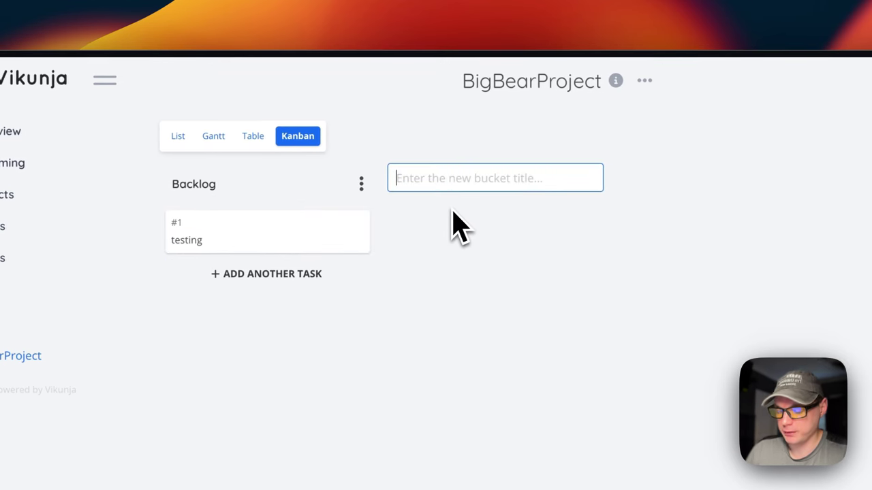
pyautogui.write('Testing bucke')
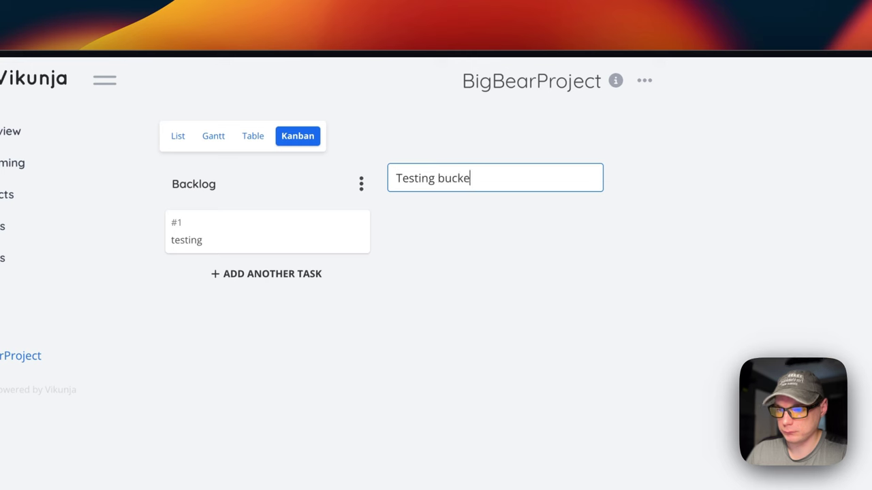
pyautogui.write('t')
pyautogui.press('Return')
pyautogui.moveTo(385, 233); pyautogui.dragTo(296, 232)
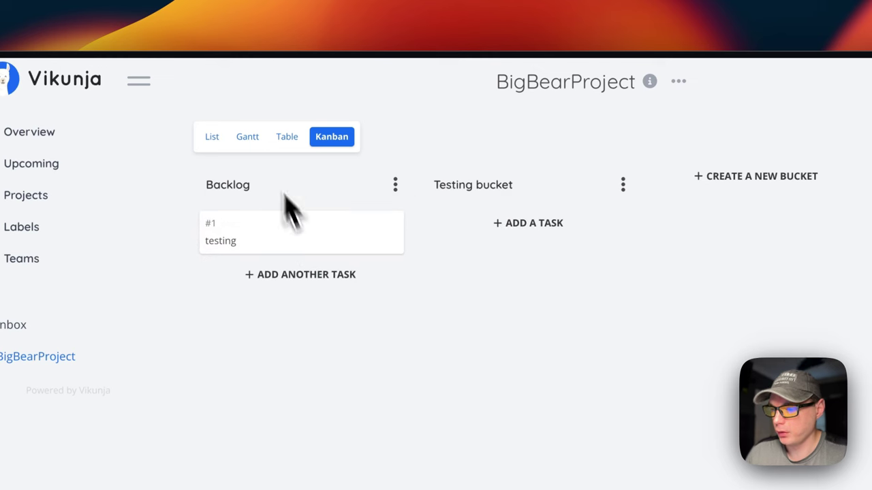
# View the testing task in the Table, Gantt and List views of BigBearProject
pyautogui.click(286, 138)
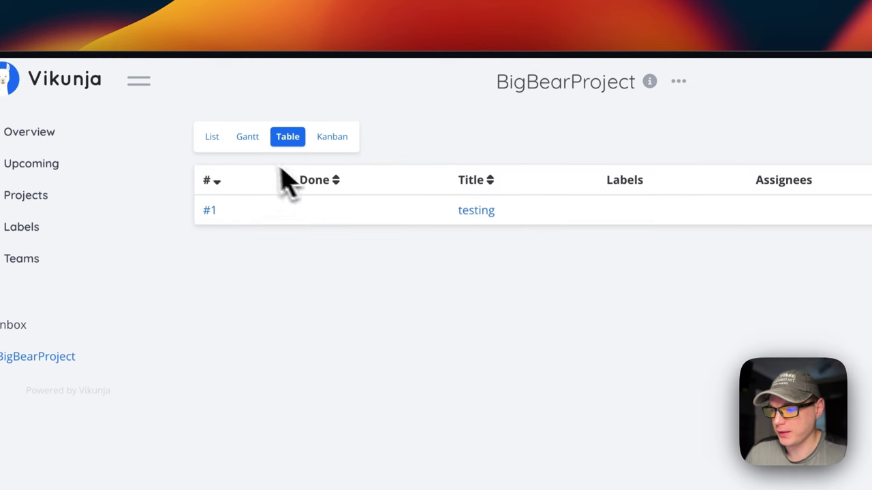
pyautogui.click(248, 137)
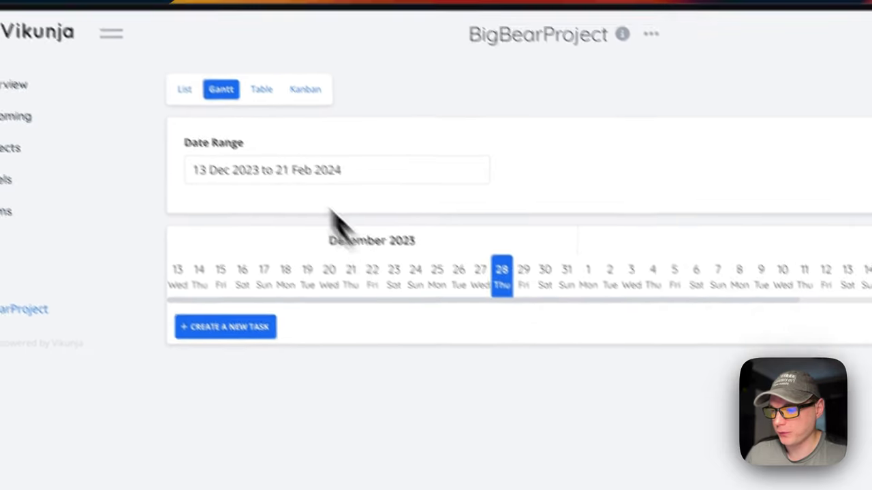
pyautogui.click(212, 136)
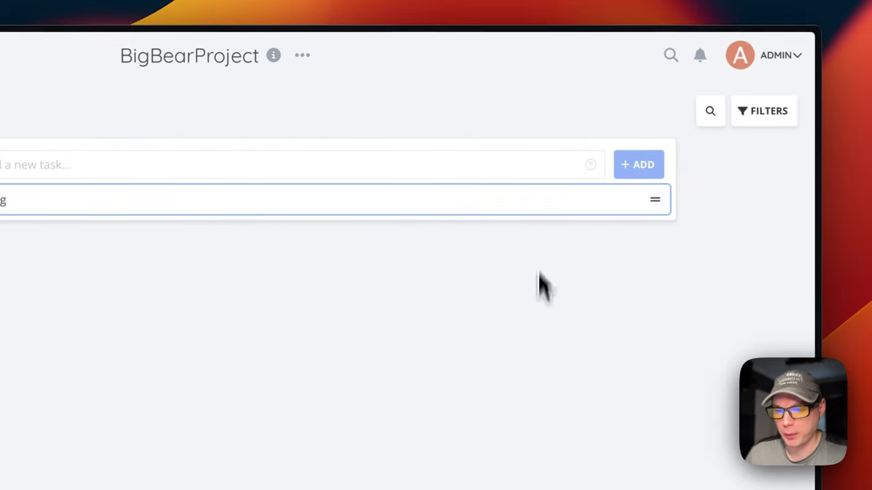
pyautogui.moveTo(652, 213); pyautogui.dragTo(594, 199)
# Add a task titled Testing 123 to the project's list and move it below the testing task
pyautogui.click(252, 165)
pyautogui.write('Testin')
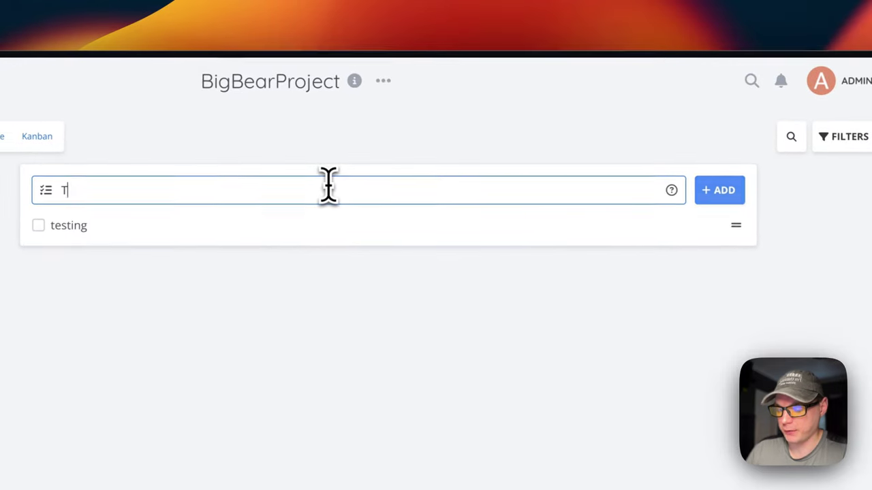
pyautogui.write('g 123')
pyautogui.press('Return')
pyautogui.click(358, 225)
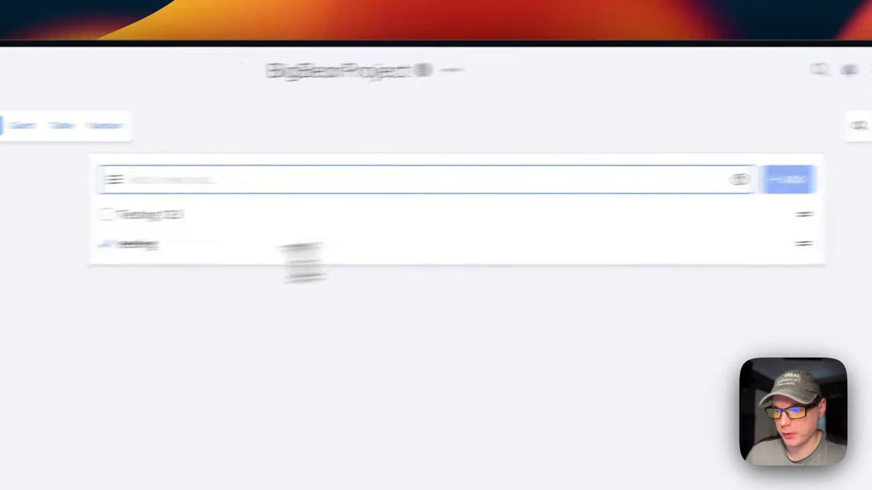
pyautogui.moveTo(804, 214); pyautogui.dragTo(803, 229)
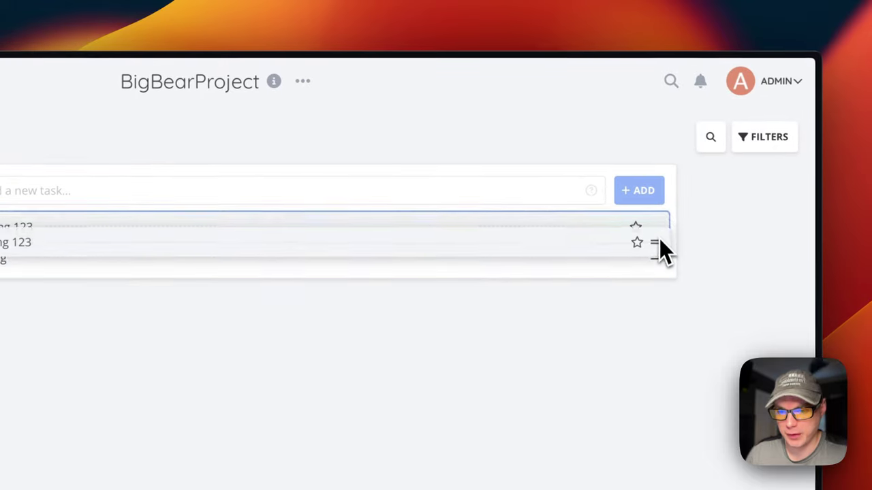
pyautogui.moveTo(659, 238); pyautogui.dragTo(662, 278)
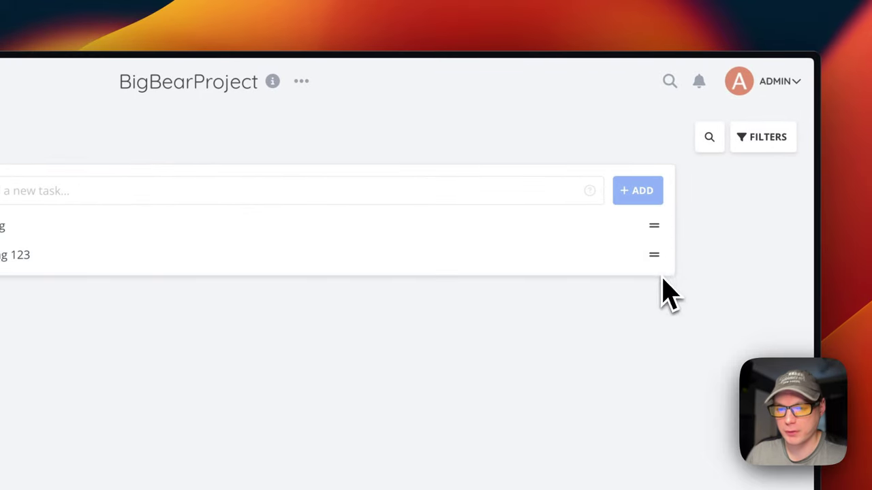
# Inspect the project's filter options without applying any, and search its tasks for 123
pyautogui.click(779, 139)
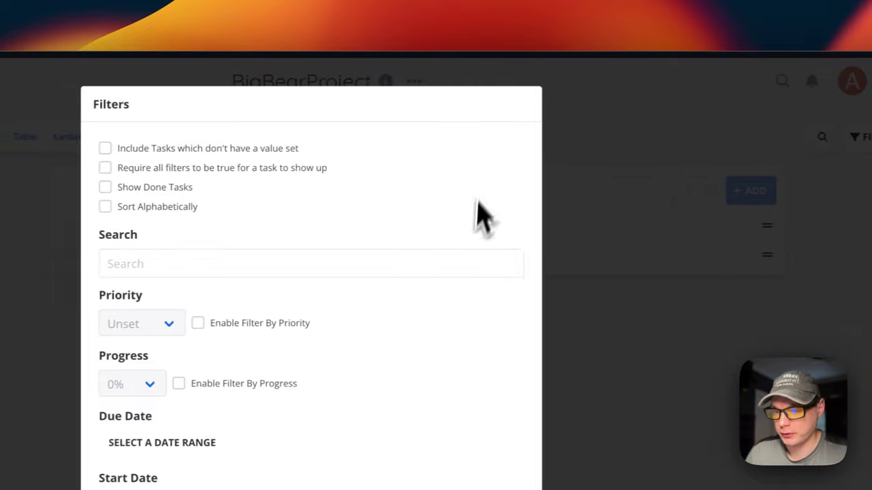
pyautogui.click(528, 205)
pyautogui.click(743, 136)
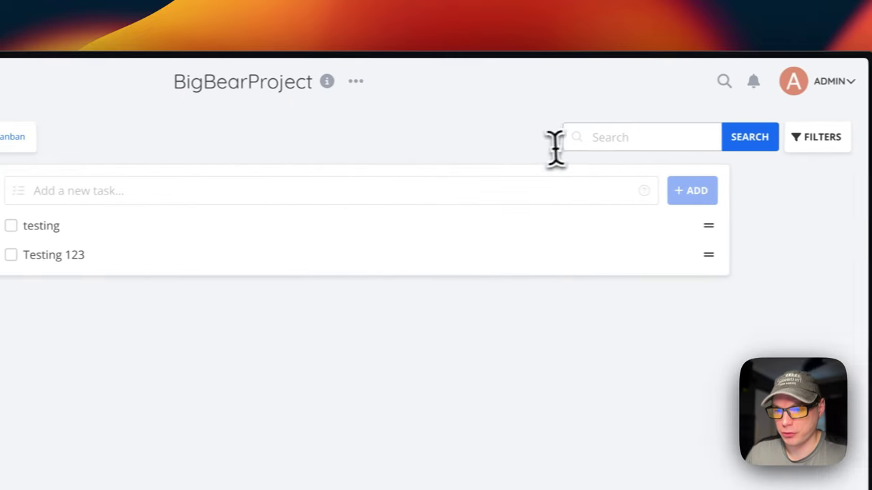
pyautogui.write('123')
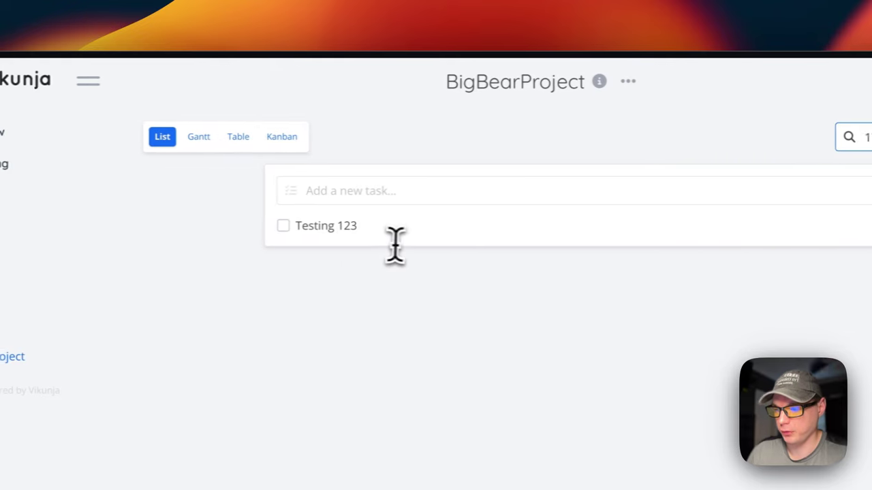
# View the upcoming tasks and the projects overview, and mark BigBearProject as a favorite
pyautogui.click(128, 167)
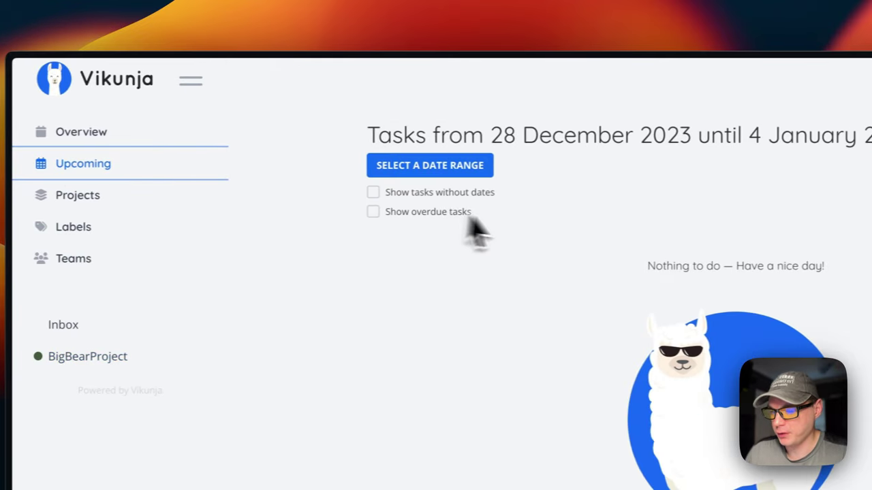
pyautogui.click(163, 194)
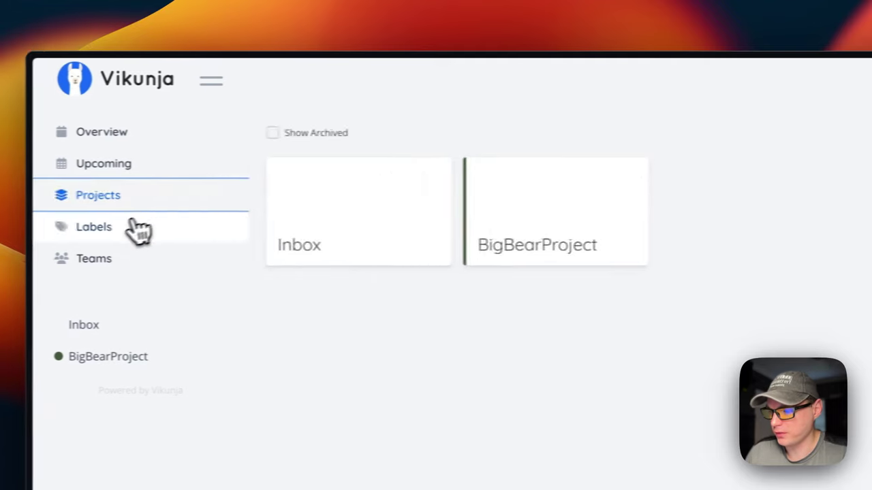
pyautogui.click(146, 232)
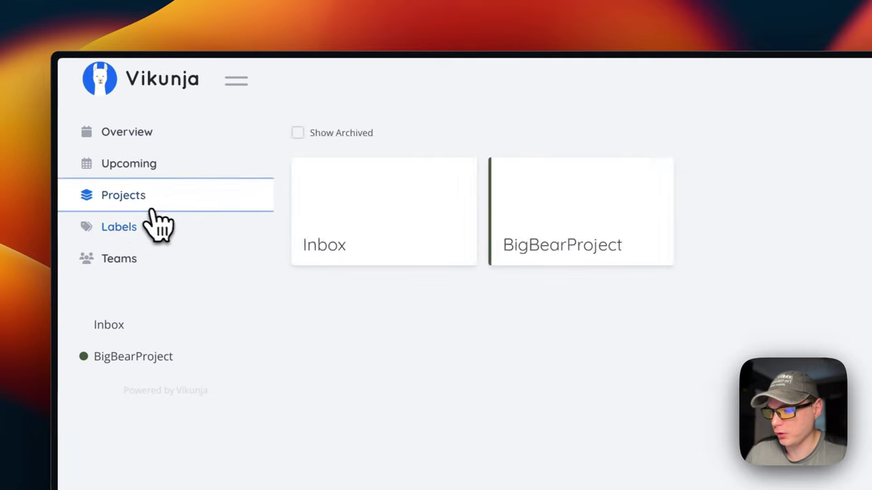
pyautogui.moveTo(655, 179)
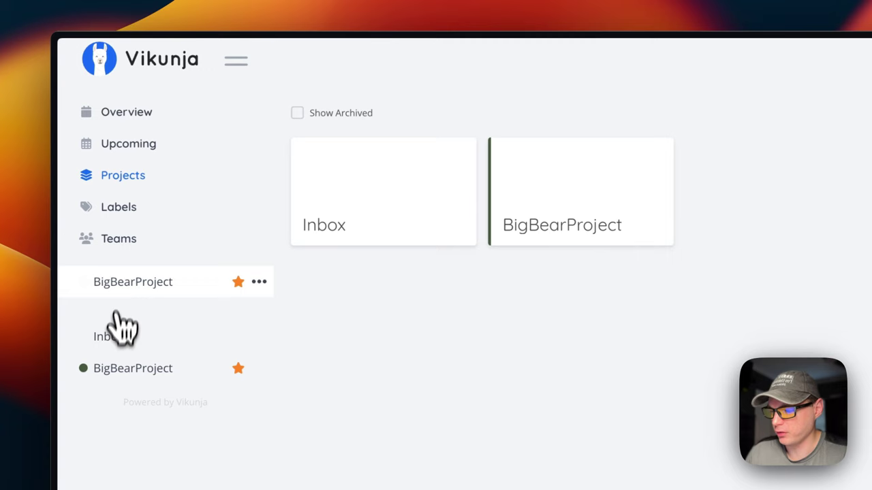
# Open the labels page, inspect the new label form and close it without creating a label
pyautogui.click(136, 210)
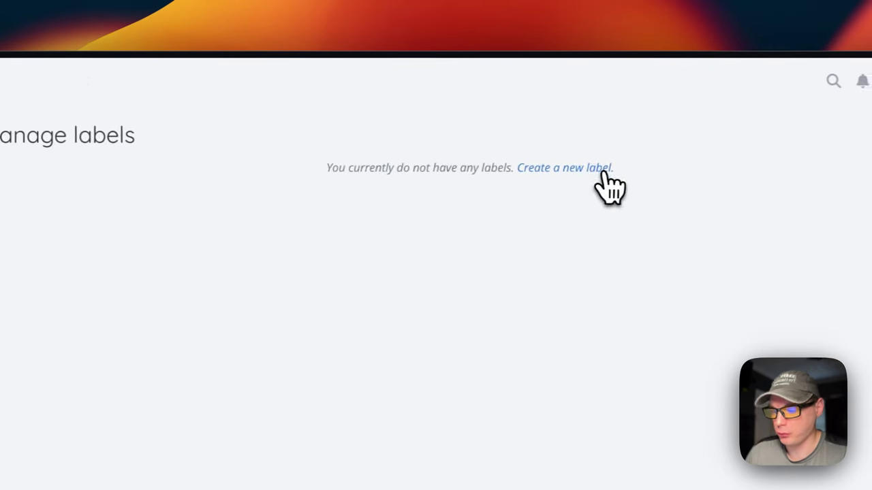
pyautogui.click(797, 133)
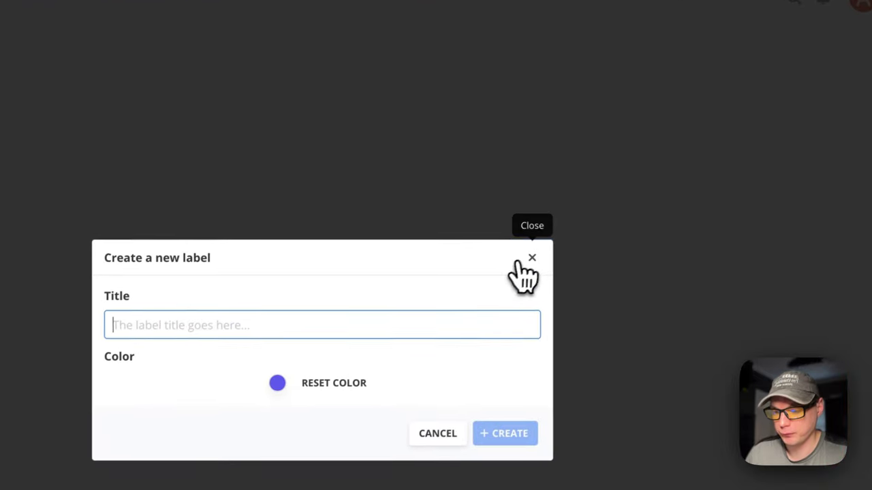
pyautogui.click(412, 341)
# Create a new team named BigBearTeam
pyautogui.click(58, 212)
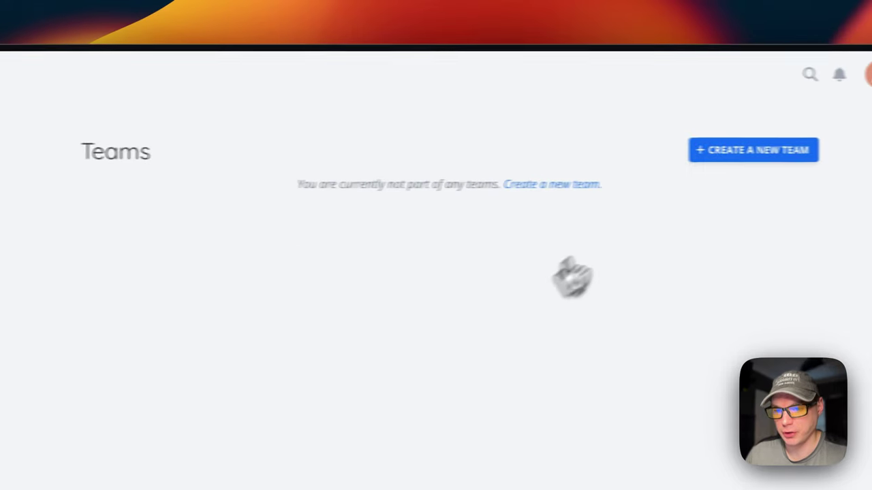
pyautogui.click(726, 151)
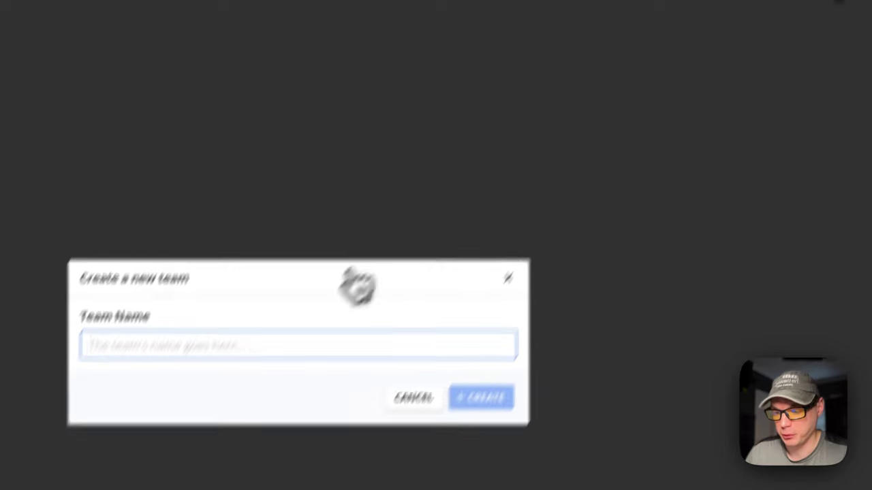
pyautogui.write('BigBearTeam')
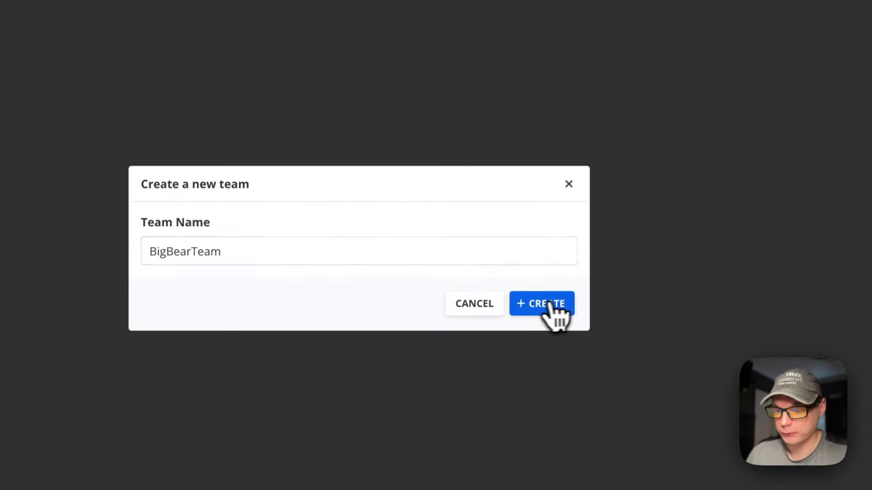
pyautogui.click(549, 305)
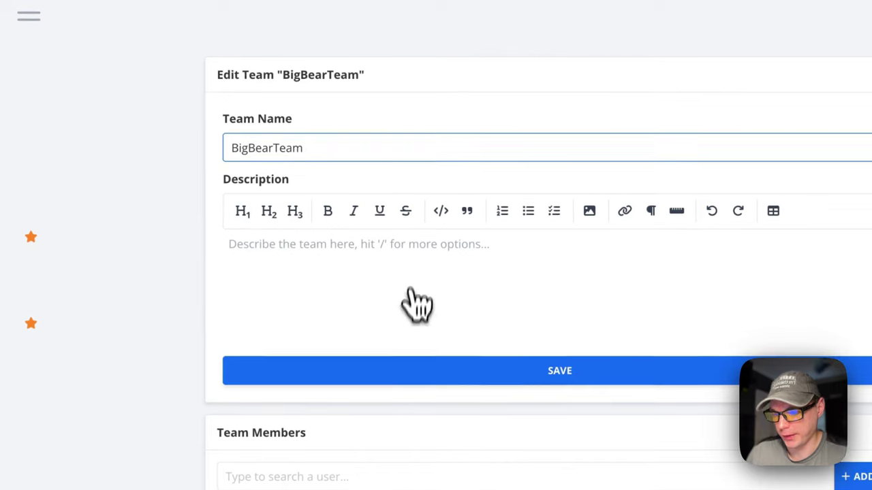
# Revisit BigBearProject, and choose it as the default project in the account's general settings
pyautogui.click(117, 289)
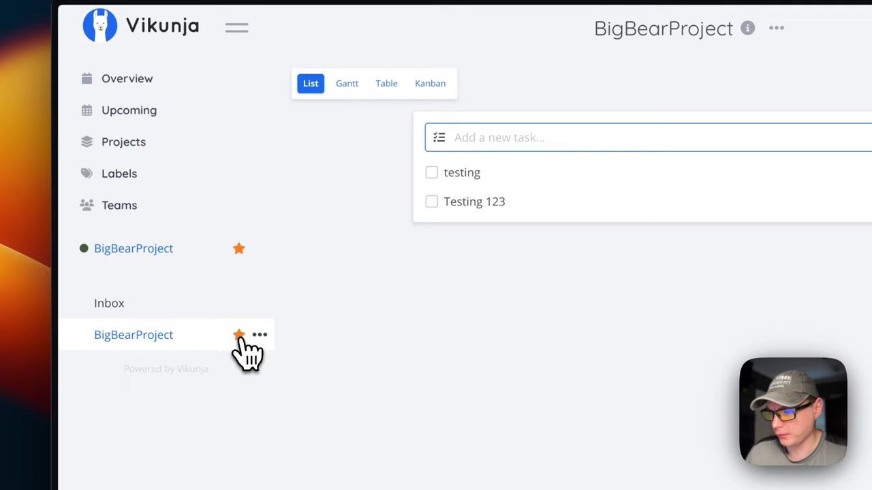
pyautogui.click(783, 85)
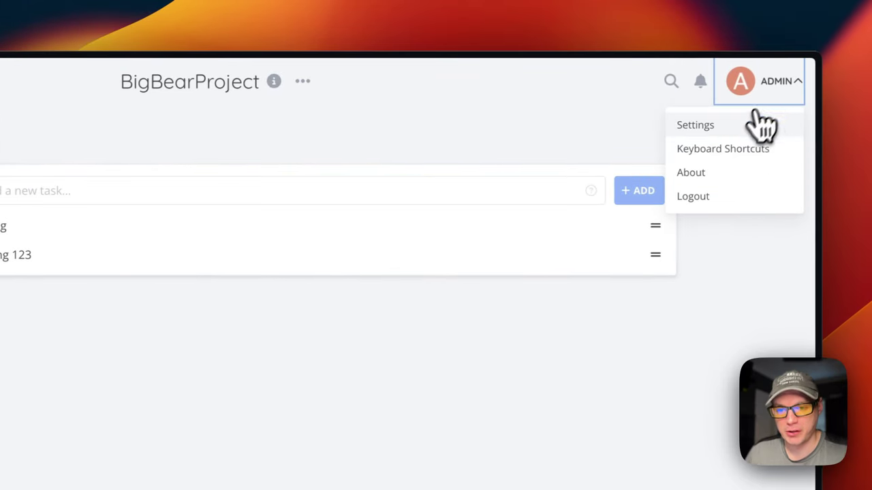
pyautogui.click(762, 125)
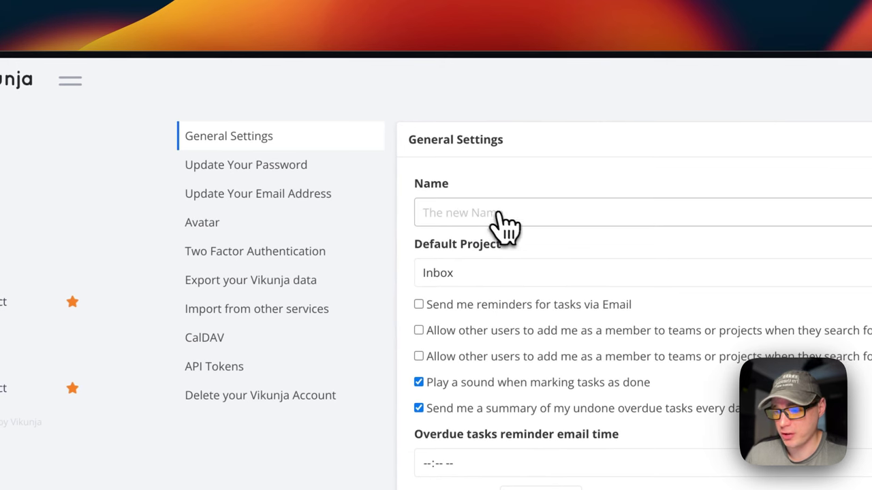
pyautogui.doubleClick(441, 272)
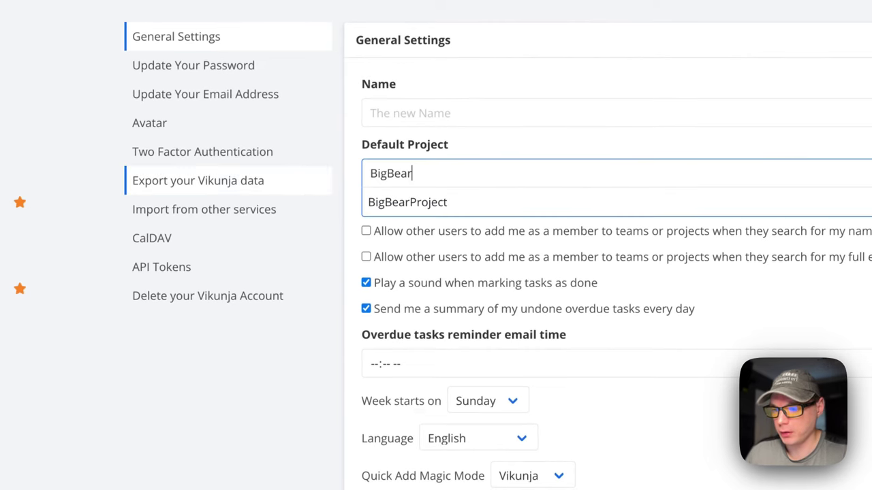
pyautogui.click(415, 203)
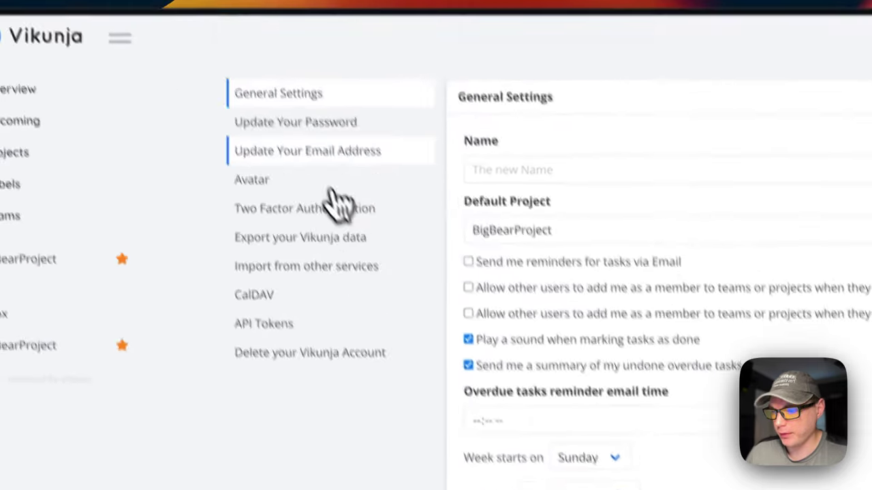
# View the password and email address update pages, and try out the avatar options, ending on Initials, without saving
pyautogui.click(211, 42)
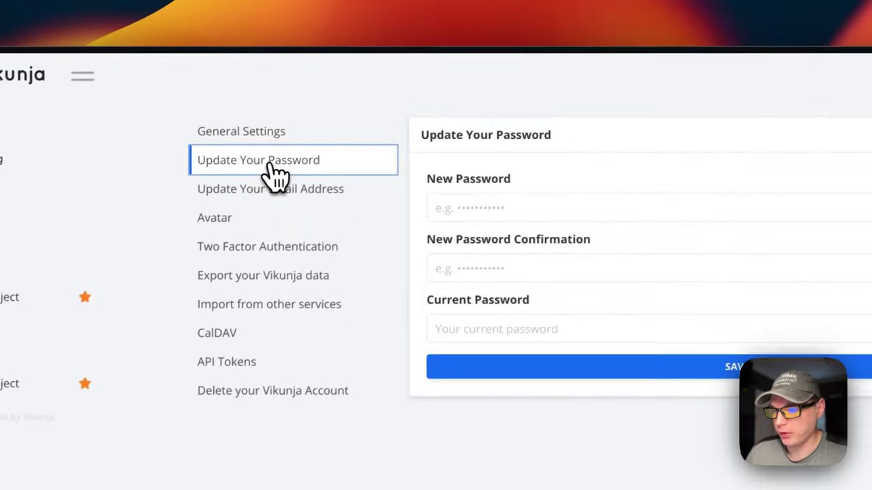
pyautogui.click(300, 195)
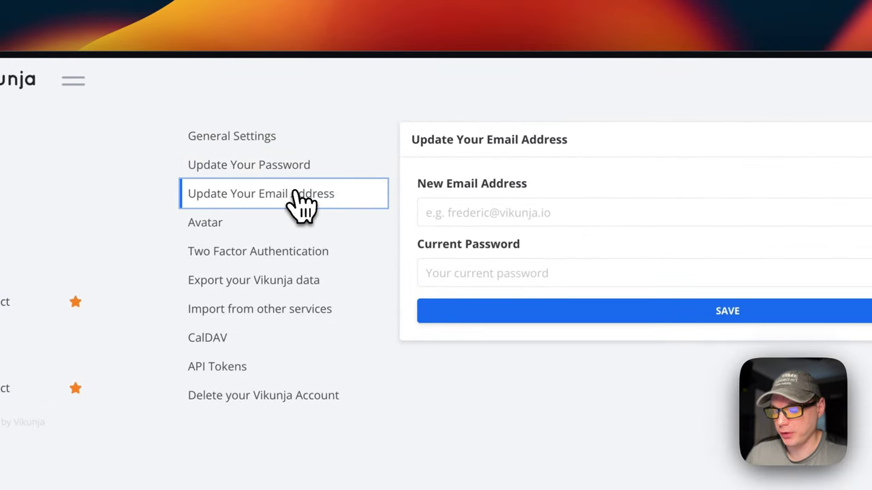
pyautogui.click(249, 231)
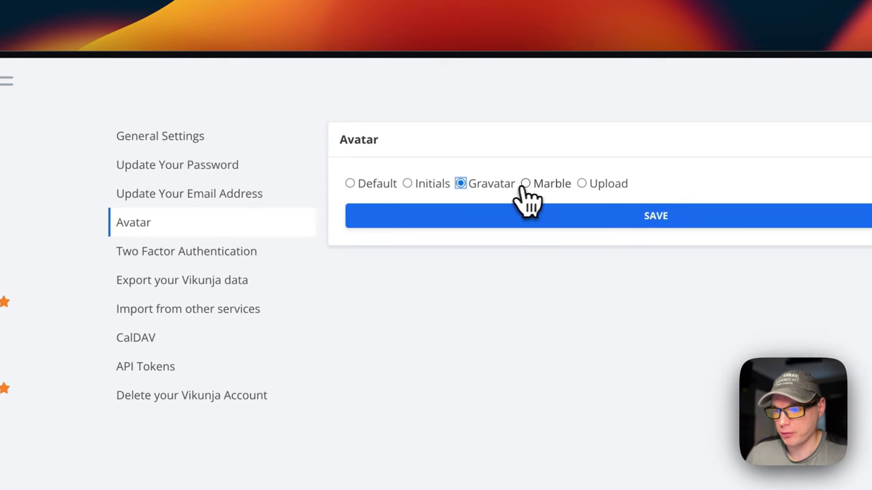
pyautogui.click(582, 184)
pyautogui.click(408, 185)
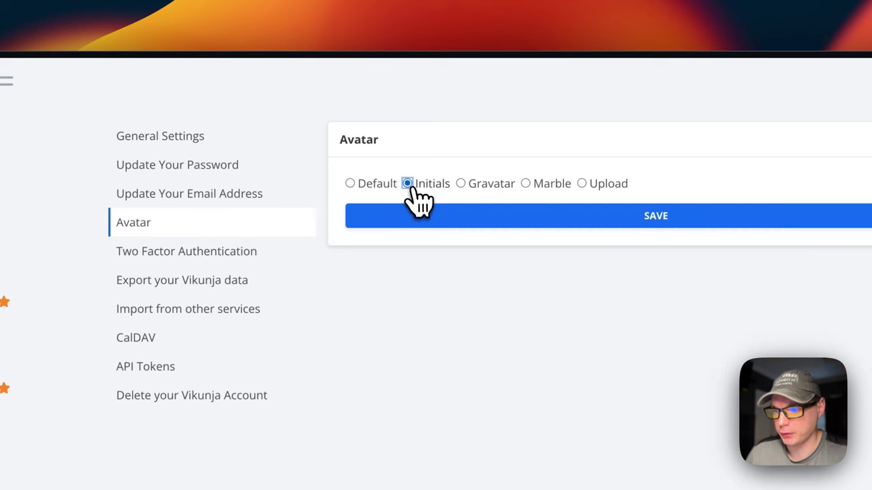
# Examine the settings pages for two-factor authentication, exporting Vikunja data and importing from other services
pyautogui.click(156, 251)
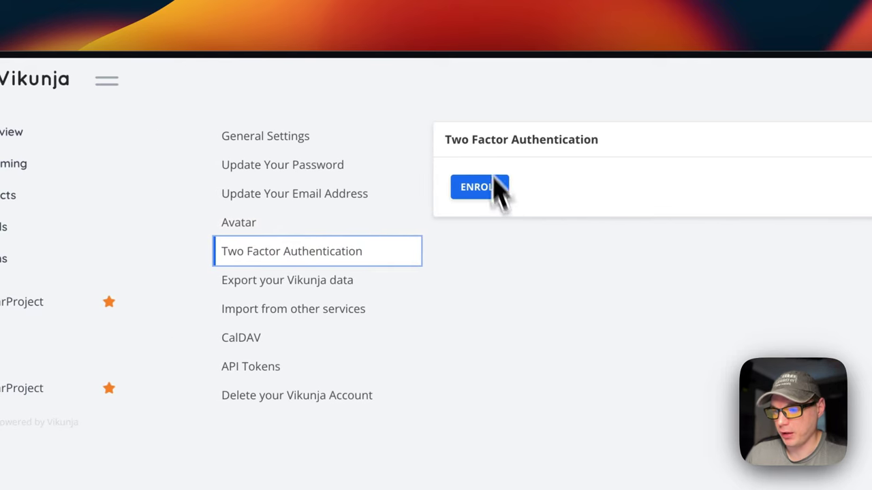
pyautogui.click(286, 278)
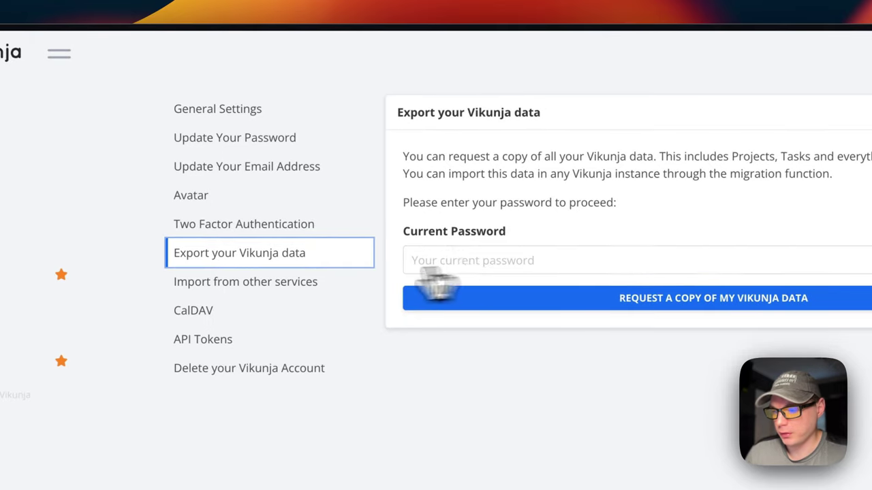
pyautogui.click(252, 279)
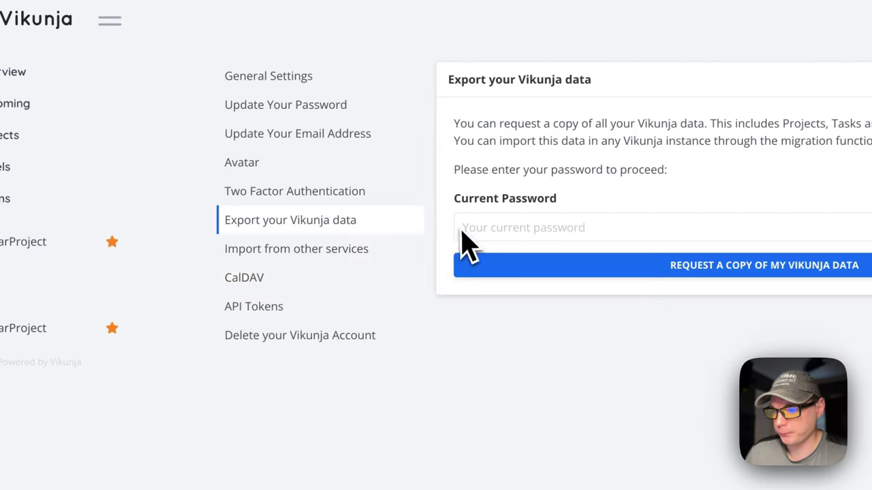
pyautogui.click(303, 250)
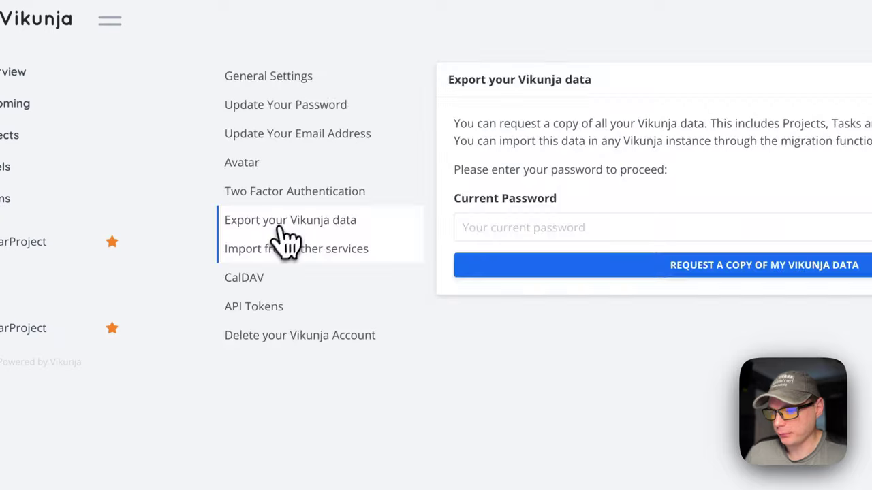
# Examine the CalDAV, API Tokens and account deletion settings pages without creating or deleting anything
pyautogui.click(258, 280)
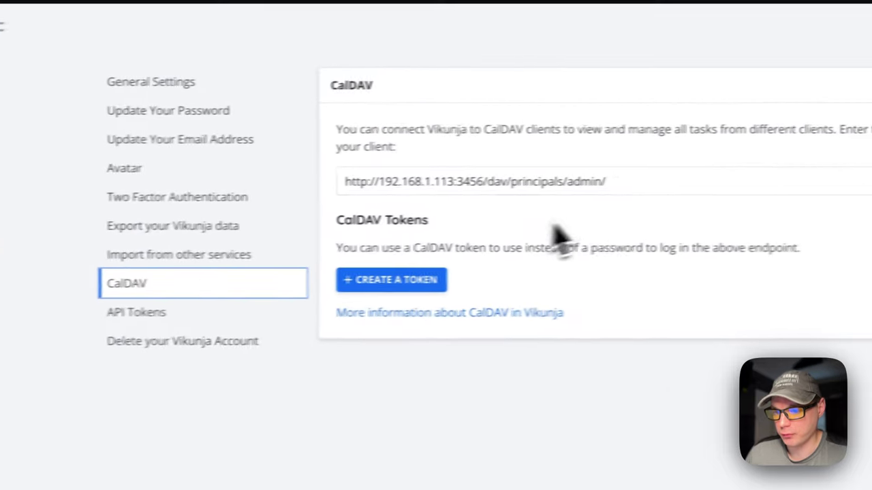
pyautogui.click(295, 336)
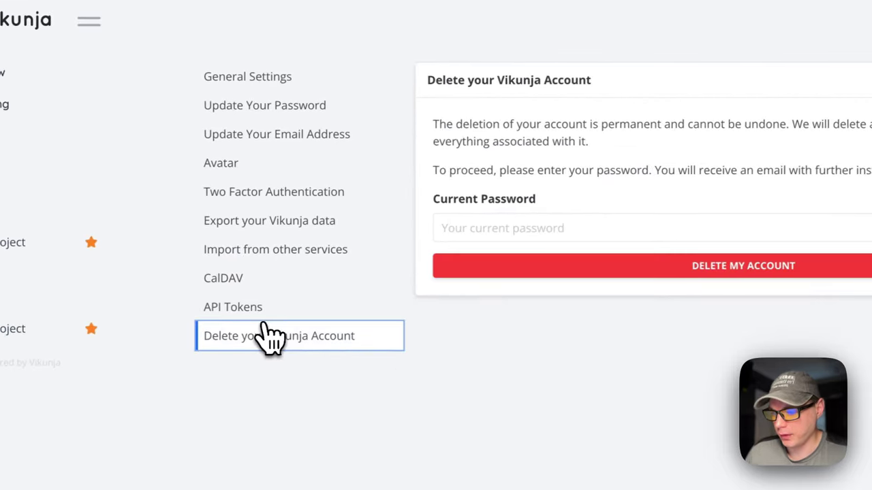
pyautogui.click(242, 312)
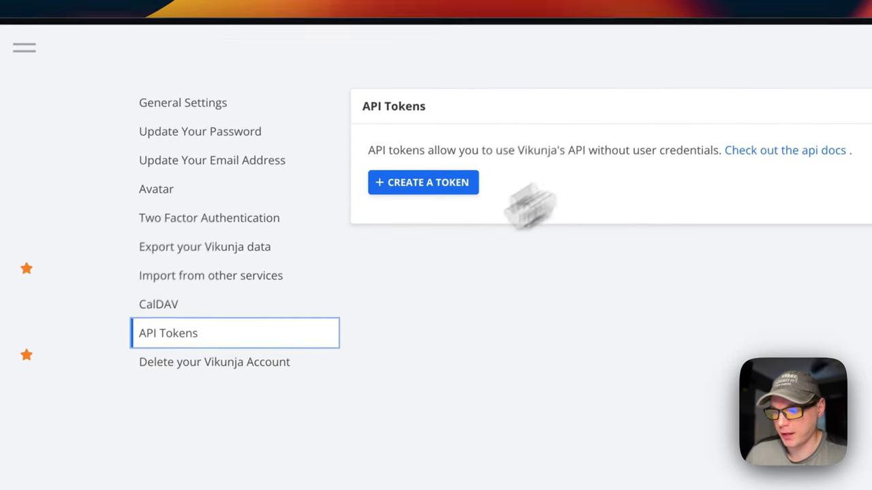
pyautogui.click(204, 363)
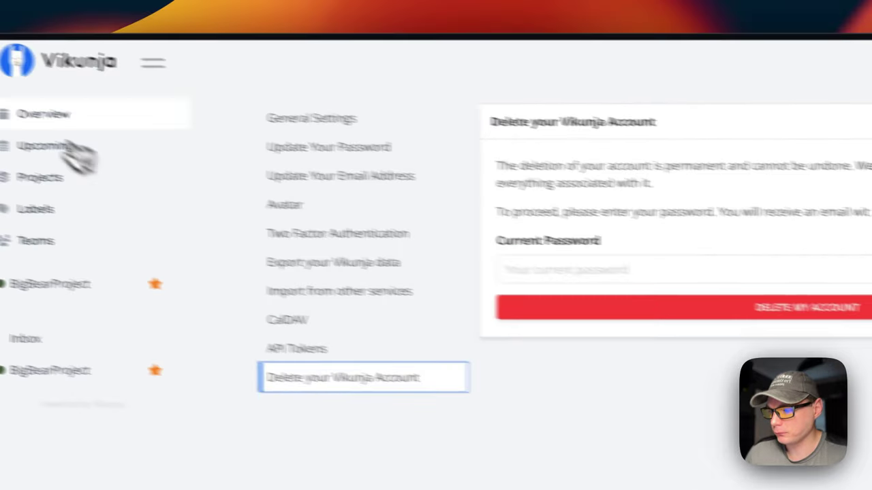
# Return to the overview page, and open the notifications and close them again
pyautogui.click(43, 114)
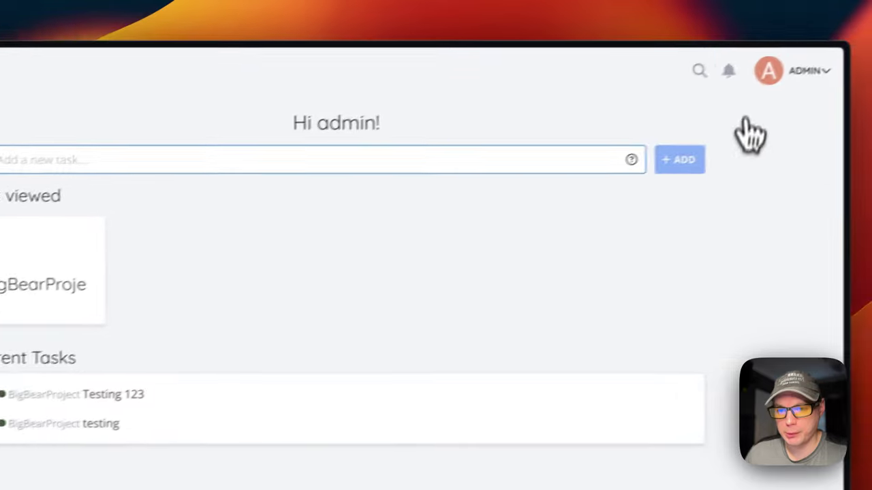
pyautogui.click(728, 70)
pyautogui.click(444, 280)
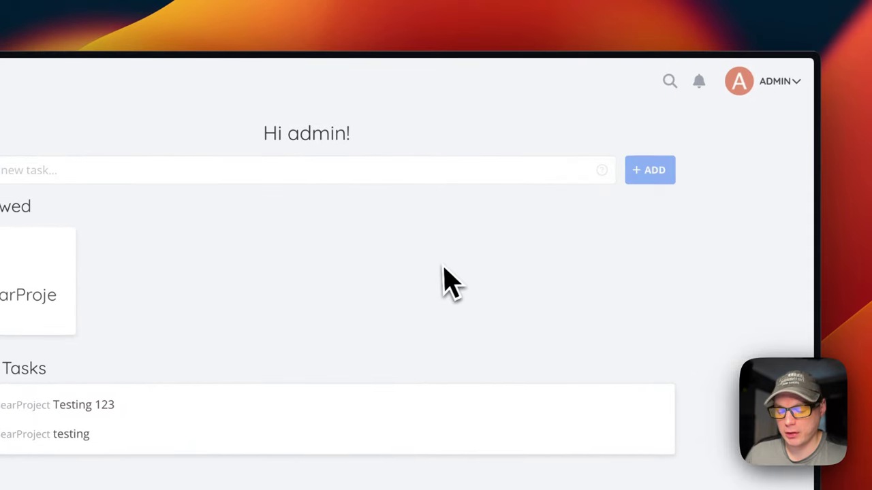